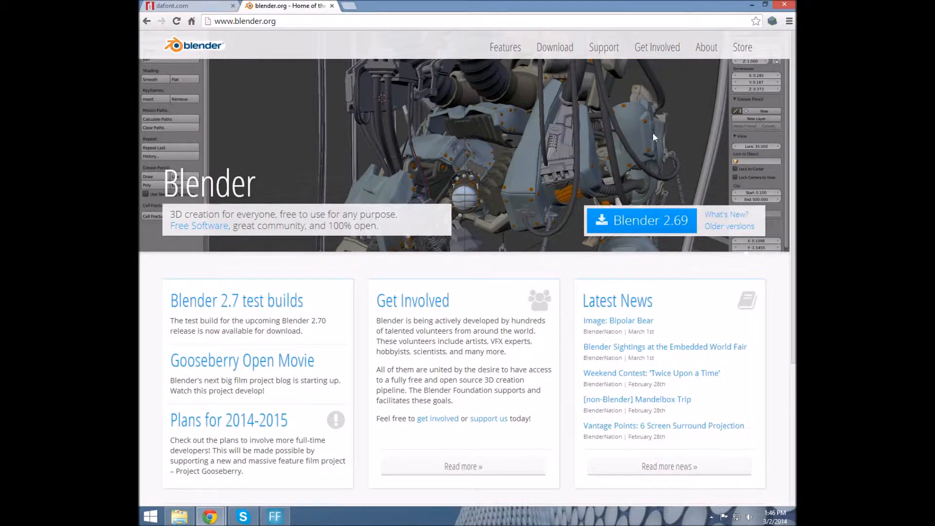
# Minimize the Chrome window showing blender.org
pyautogui.click(753, 5)
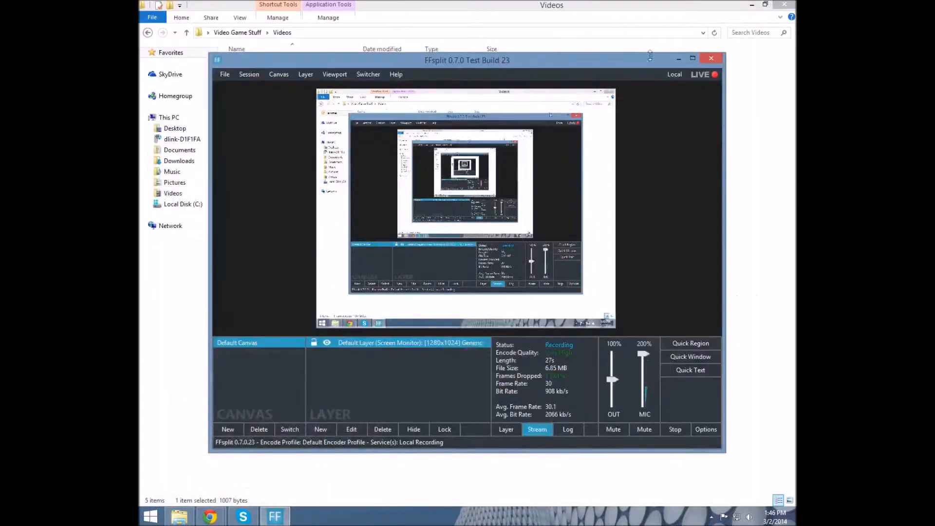
# Minimize FFsplit and the Videos folder, then open the desktop 'untitled' render full-screen
pyautogui.click(679, 58)
pyautogui.click(751, 5)
pyautogui.doubleClick(618, 71)
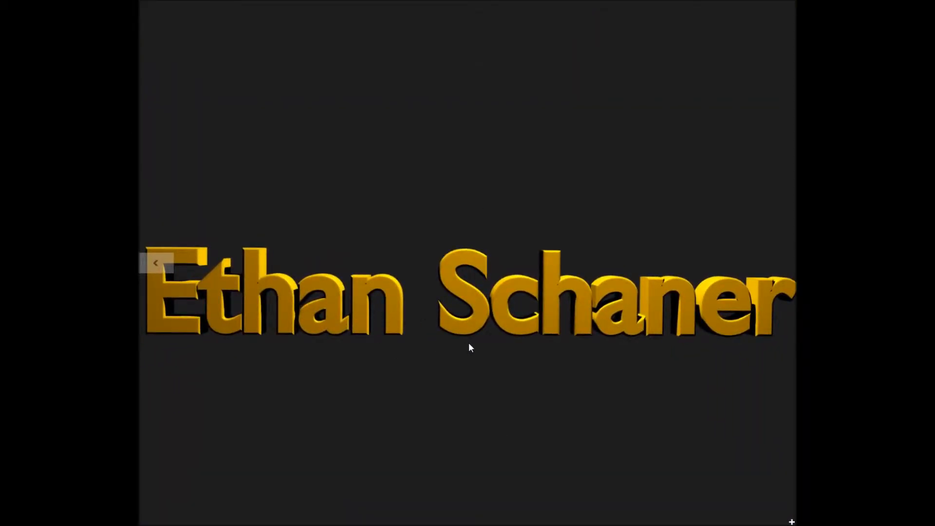
# Exit the full-screen image and bring back the Chrome window showing blender.org
pyautogui.click(142, 7)
pyautogui.click(220, 517)
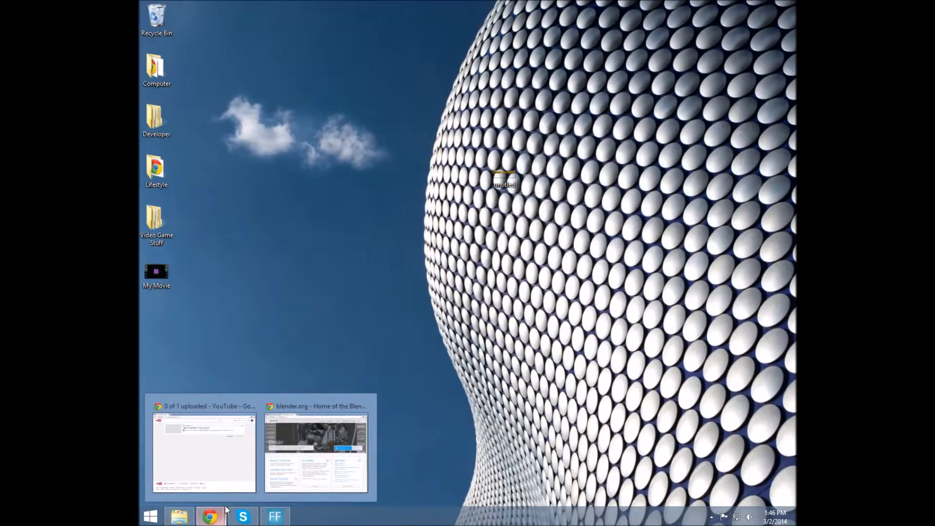
pyautogui.click(316, 453)
# Search Google for the creator's name in a new tab
pyautogui.click(360, 6)
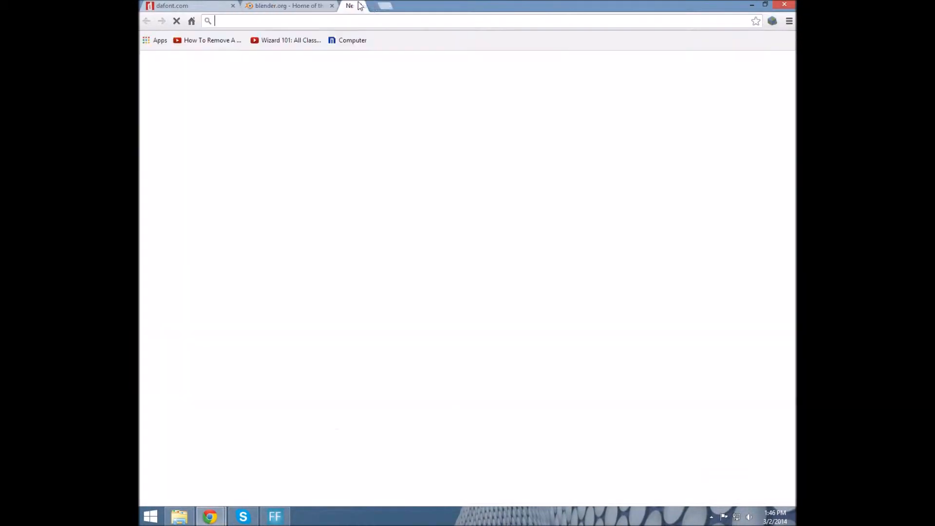
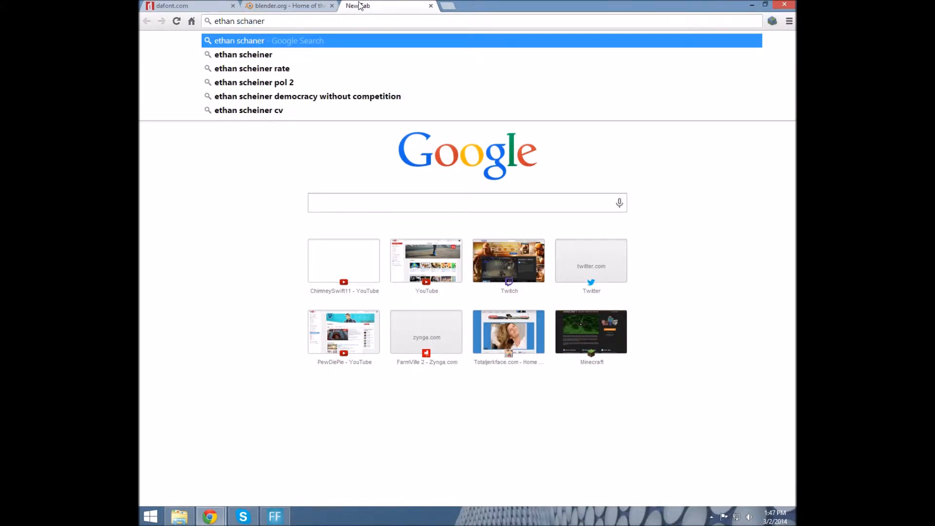
pyautogui.press('Return')
# Visit the creator's Google+ profile, then the 'Stop Motion at its Best' video and uploader's channel
pyautogui.click(283, 150)
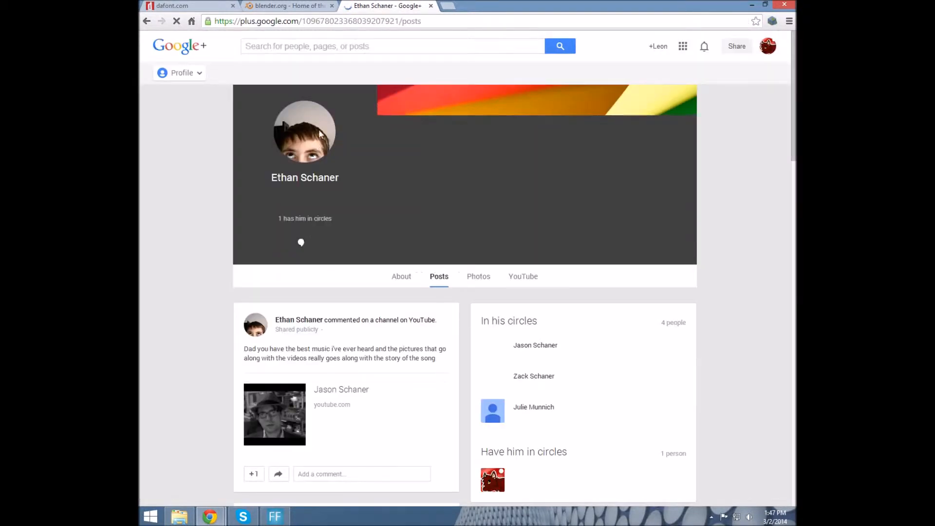
pyautogui.click(146, 21)
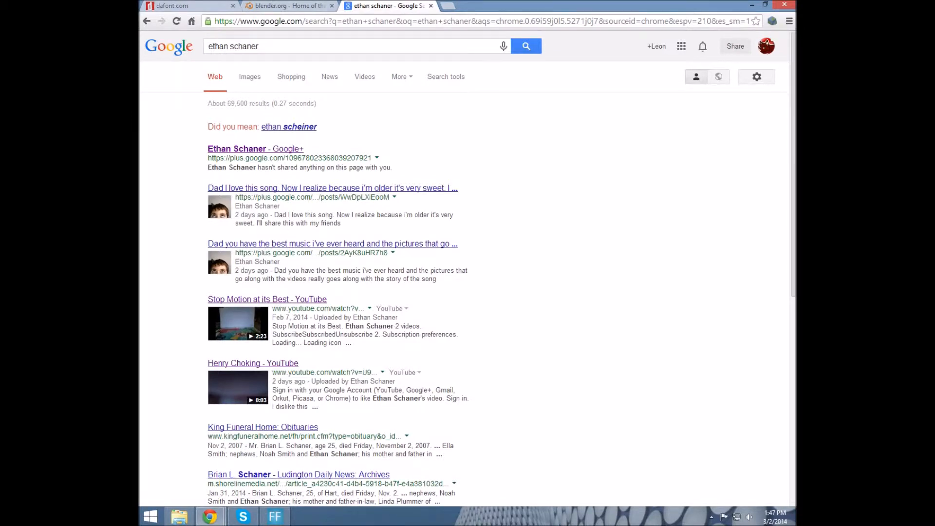
pyautogui.click(280, 299)
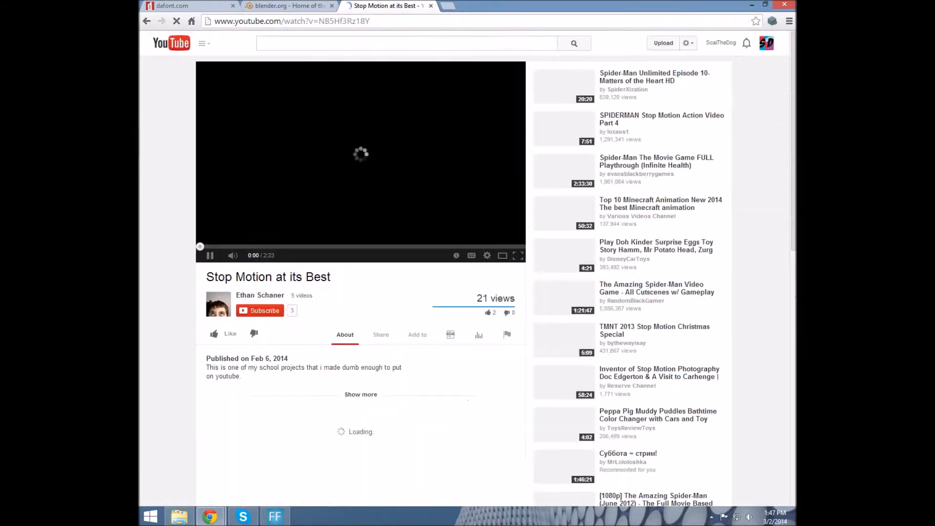
pyautogui.click(228, 315)
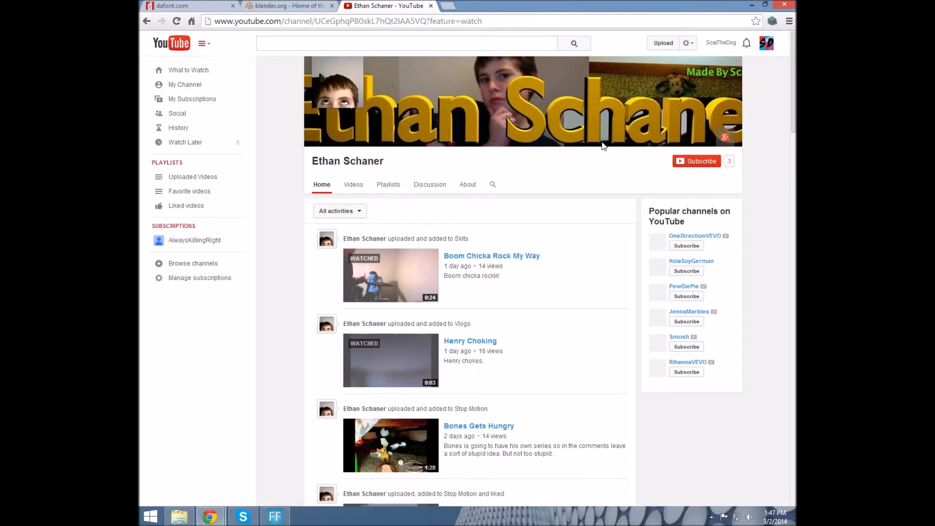
# Look over the YouTube channel page and close its tab
pyautogui.scroll(-3, 720, 88)
pyautogui.scroll(3, 759, 73)
pyautogui.moveTo(787, 3)
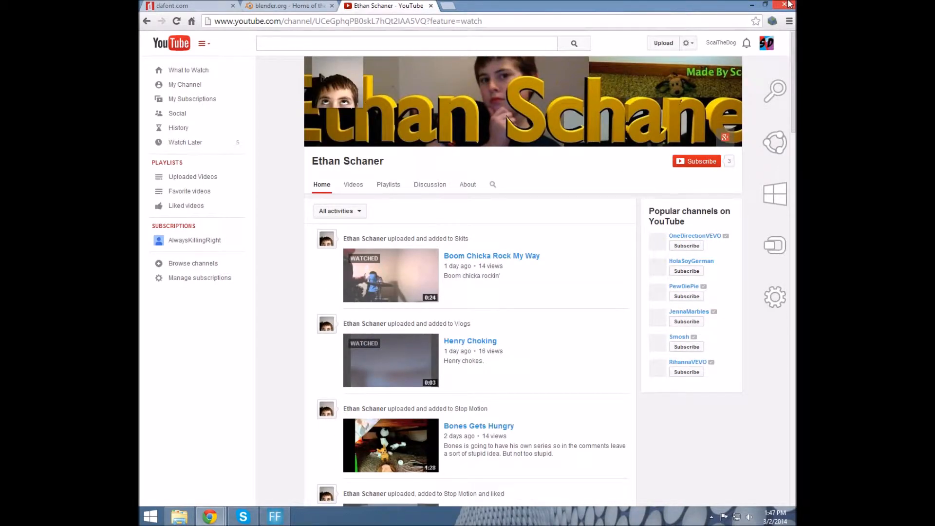
pyautogui.click(431, 6)
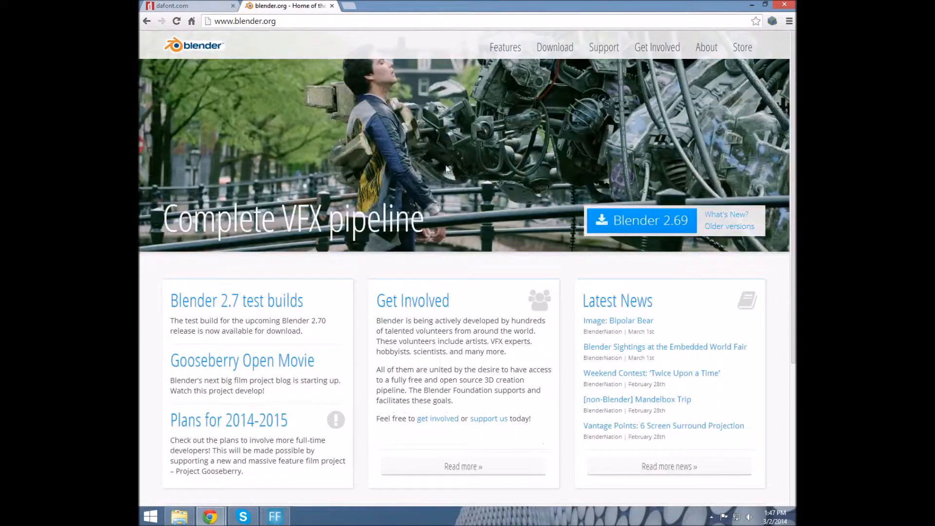
pyautogui.click(191, 9)
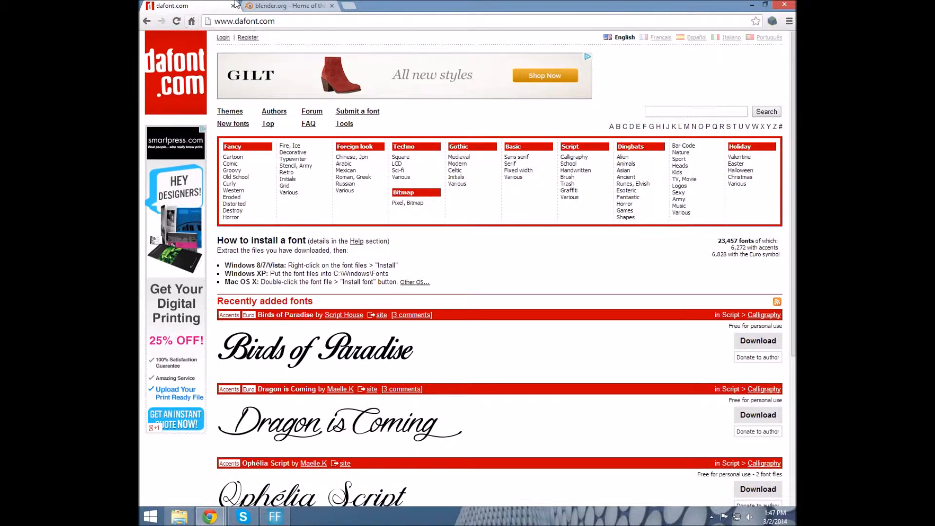
pyautogui.scroll(-5, 312, 200)
pyautogui.scroll(5, 313, 208)
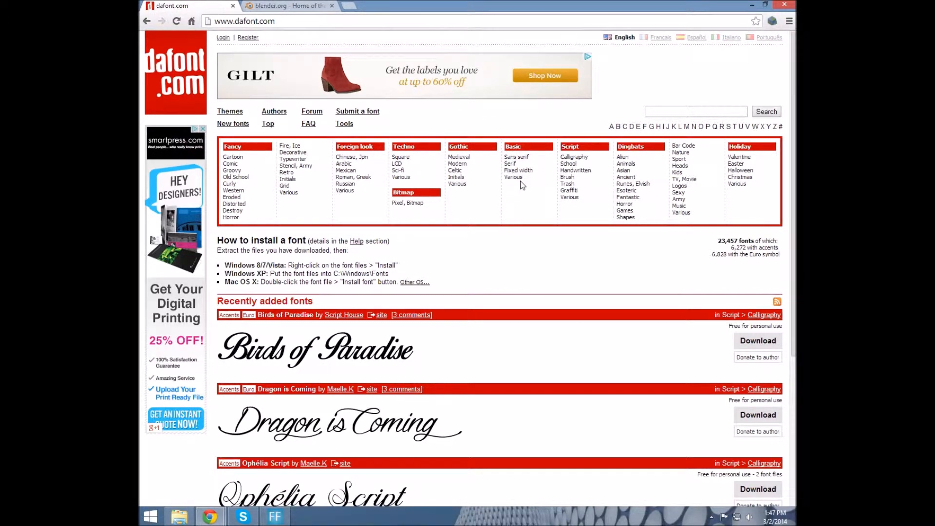
pyautogui.click(285, 6)
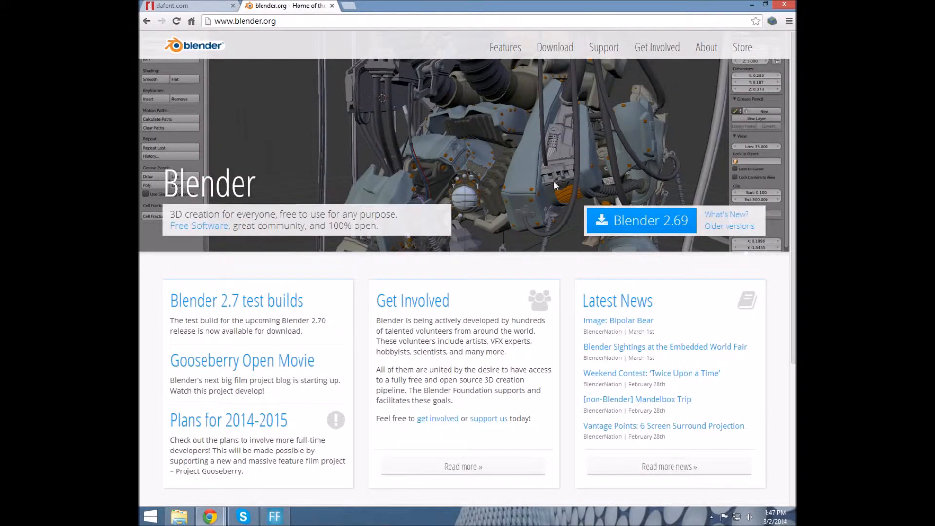
pyautogui.click(662, 220)
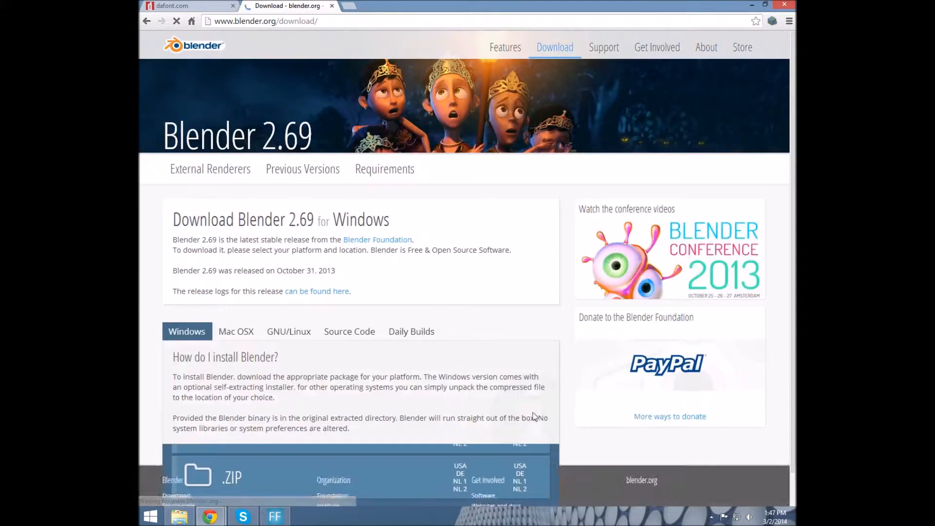
pyautogui.scroll(-2, 397, 243)
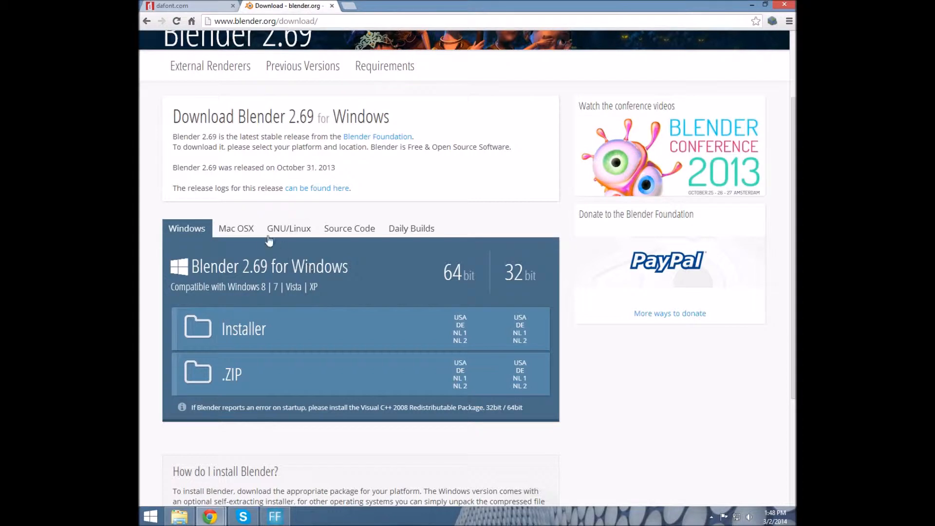
pyautogui.click(233, 226)
pyautogui.click(298, 230)
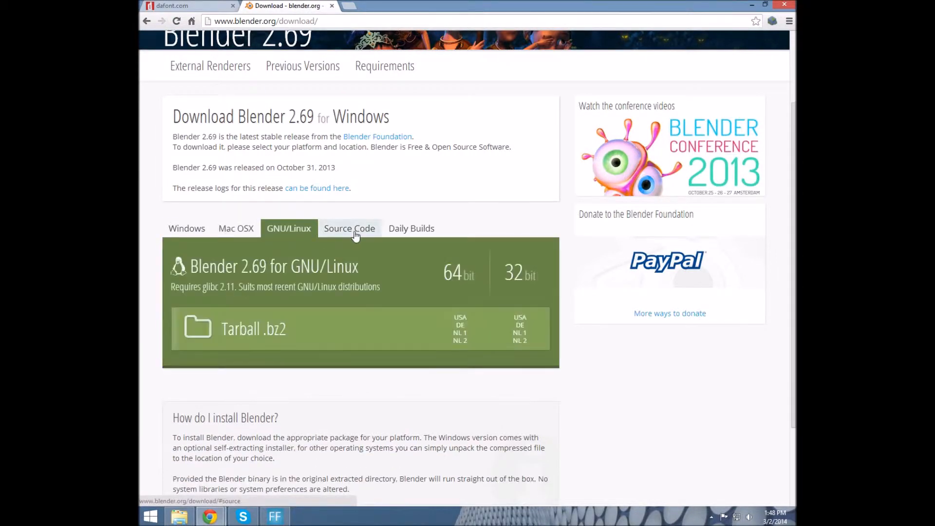
pyautogui.click(358, 234)
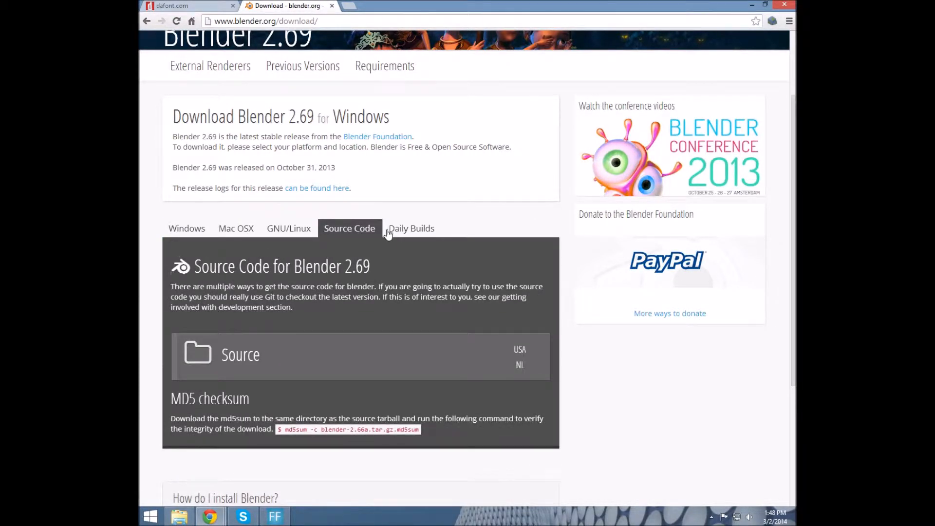
pyautogui.click(409, 233)
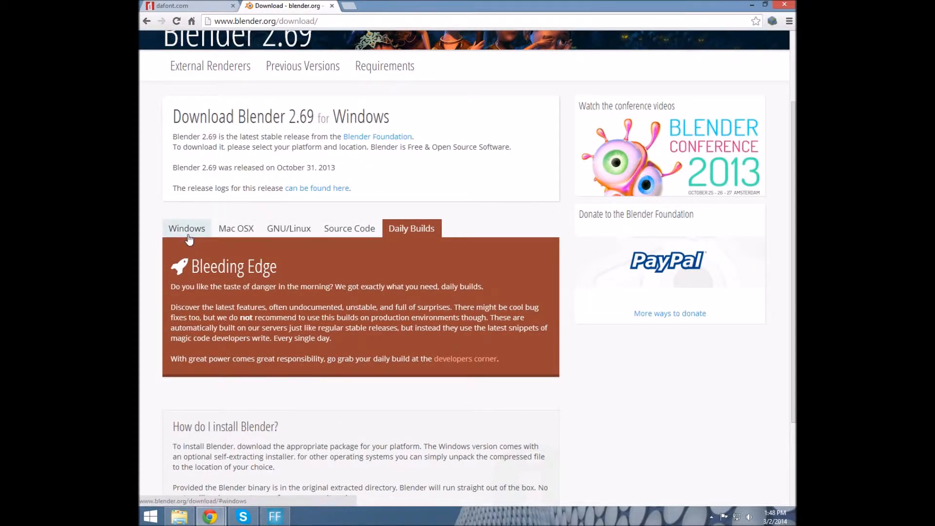
pyautogui.click(189, 233)
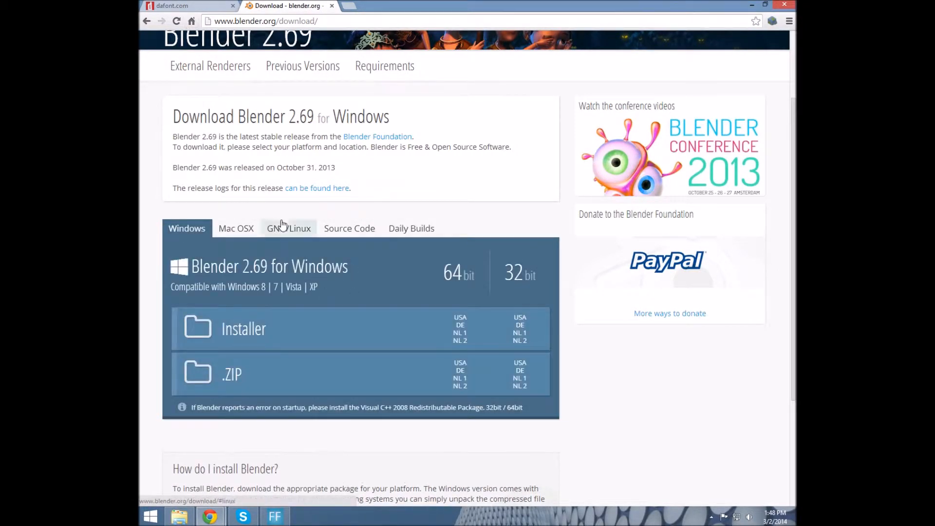
pyautogui.click(147, 21)
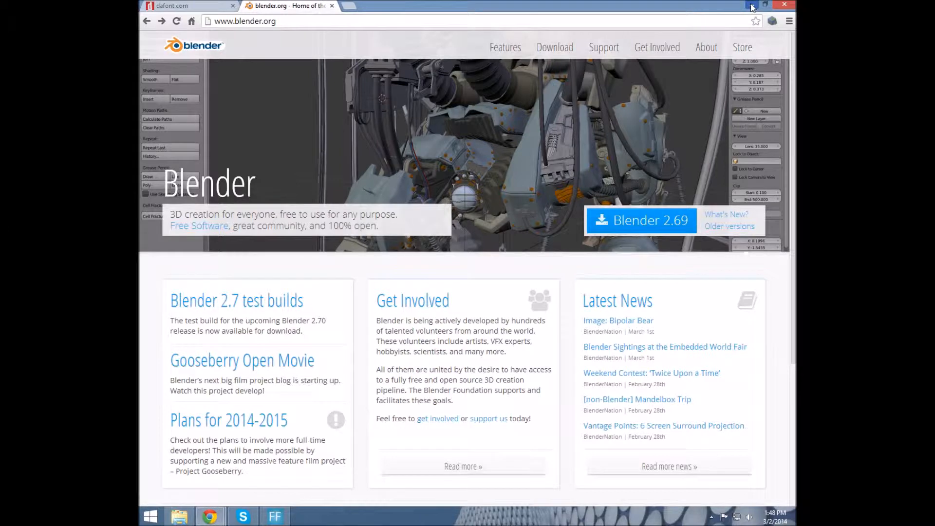
pyautogui.click(179, 516)
pyautogui.click(239, 98)
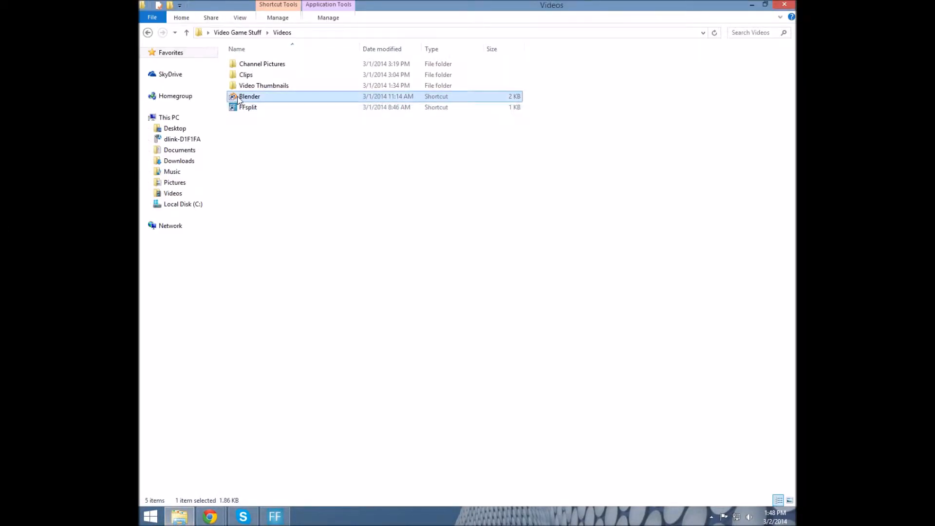
pyautogui.click(751, 4)
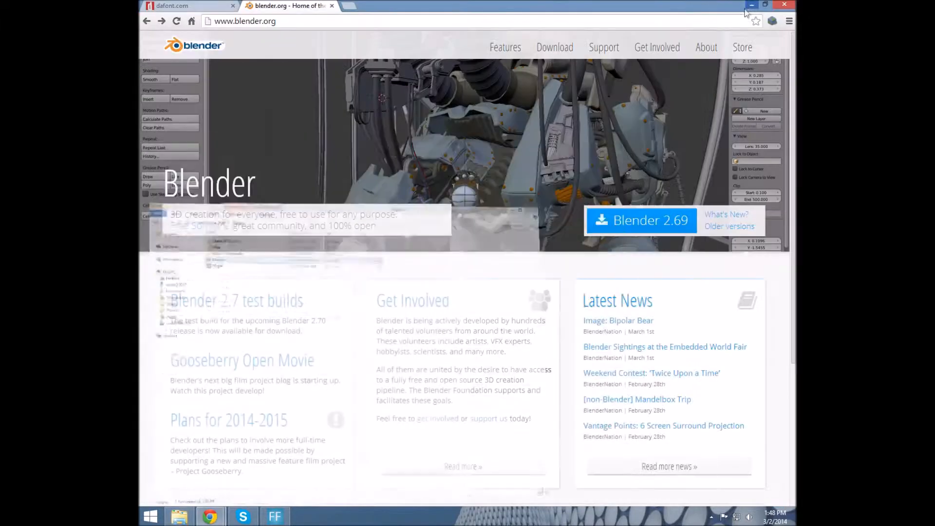
# Switch to dafont.com, close the blender.org tab, and browse the recently added fonts
pyautogui.click(197, 9)
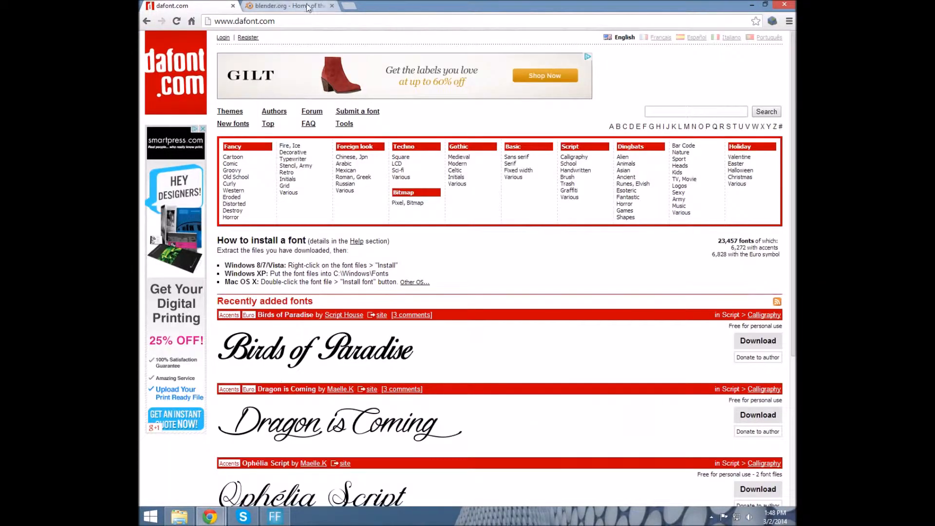
pyautogui.click(332, 6)
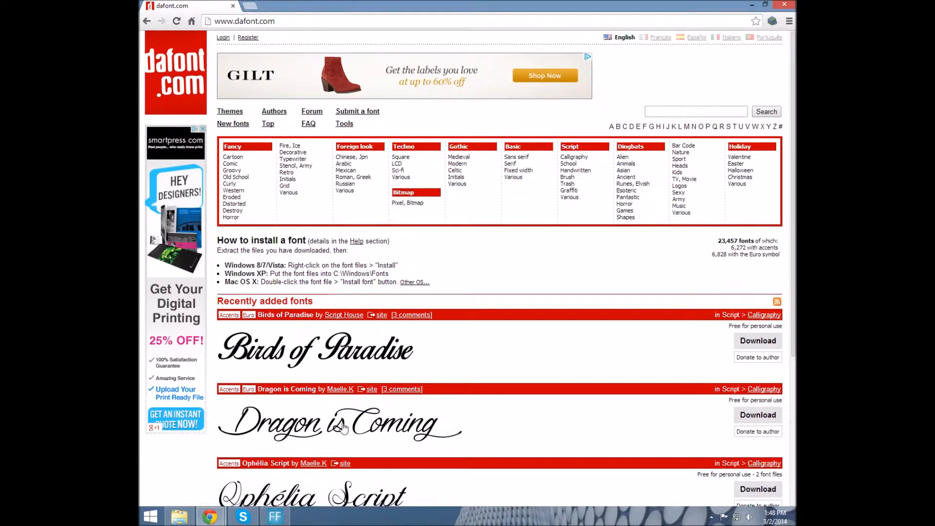
pyautogui.scroll(-3, 344, 380)
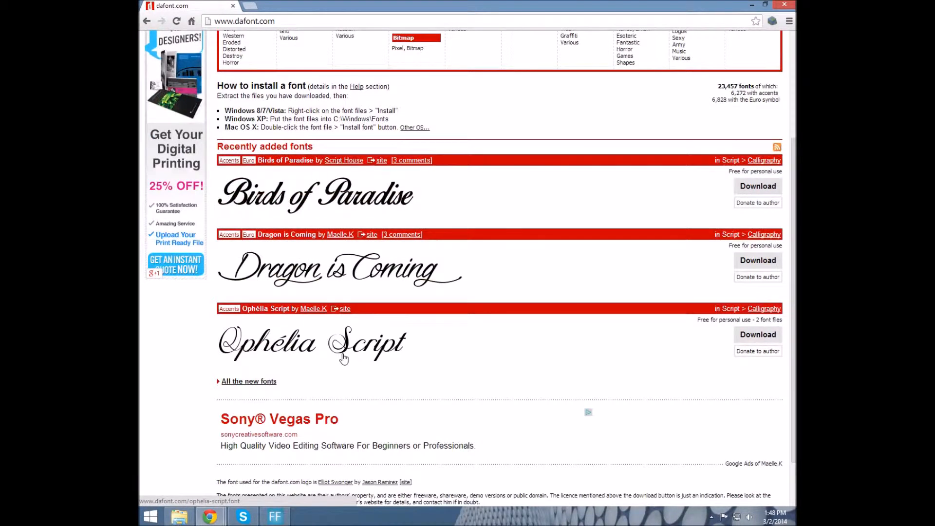
pyautogui.scroll(3, 344, 358)
pyautogui.rightClick(344, 358)
pyautogui.click(503, 283)
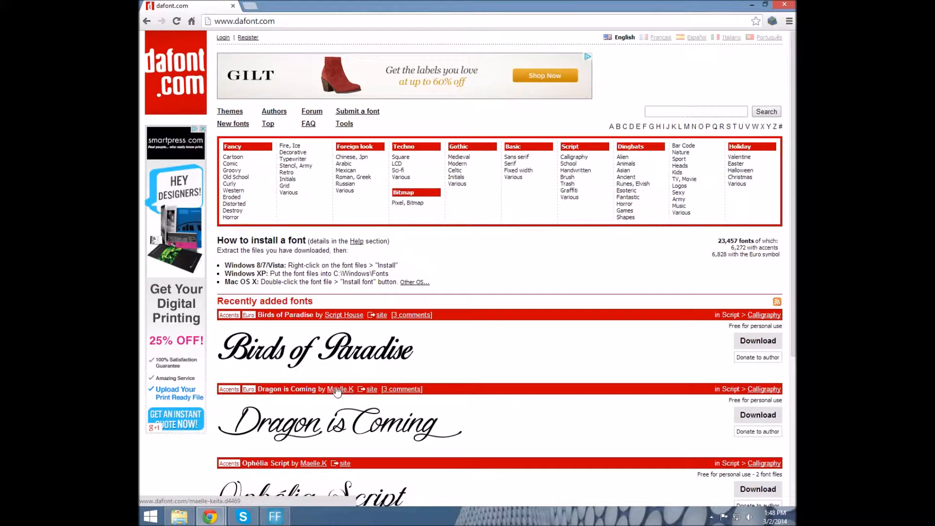
pyautogui.scroll(-1, 333, 382)
# Open the Dragon is Coming font page, go back, and scroll the Recently added list
pyautogui.click(303, 381)
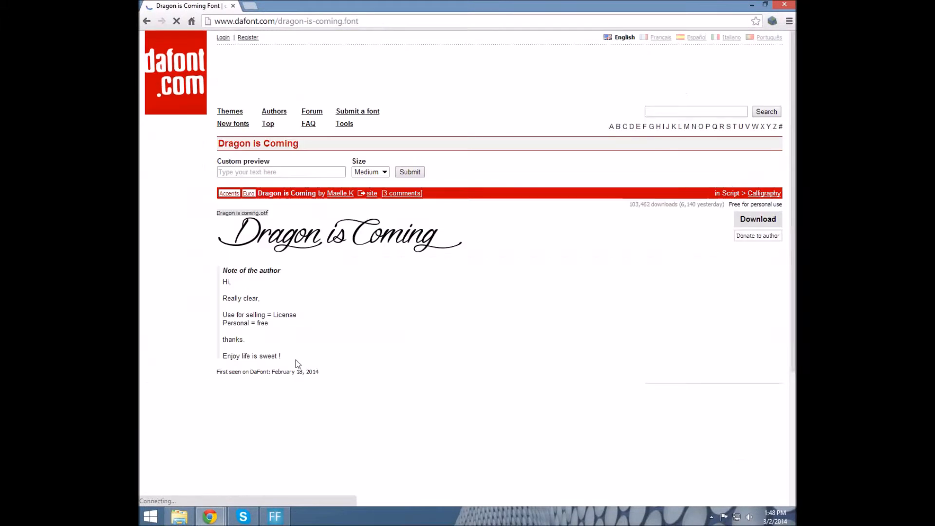
pyautogui.click(147, 21)
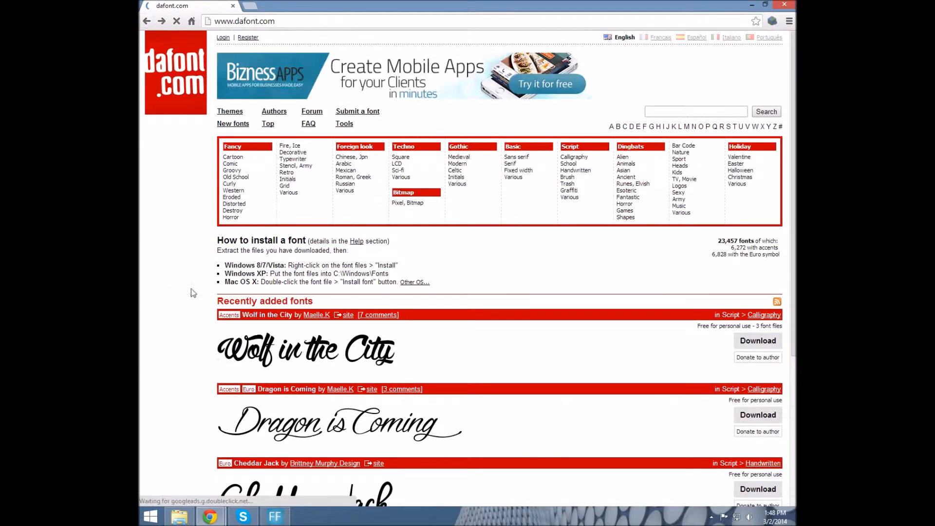
pyautogui.scroll(-4, 355, 336)
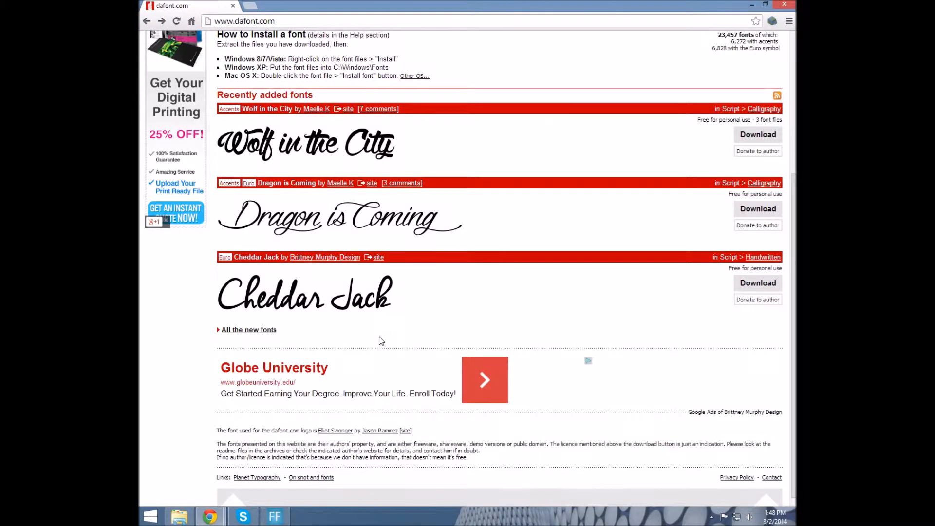
pyautogui.scroll(5, 385, 339)
pyautogui.scroll(-3, 368, 448)
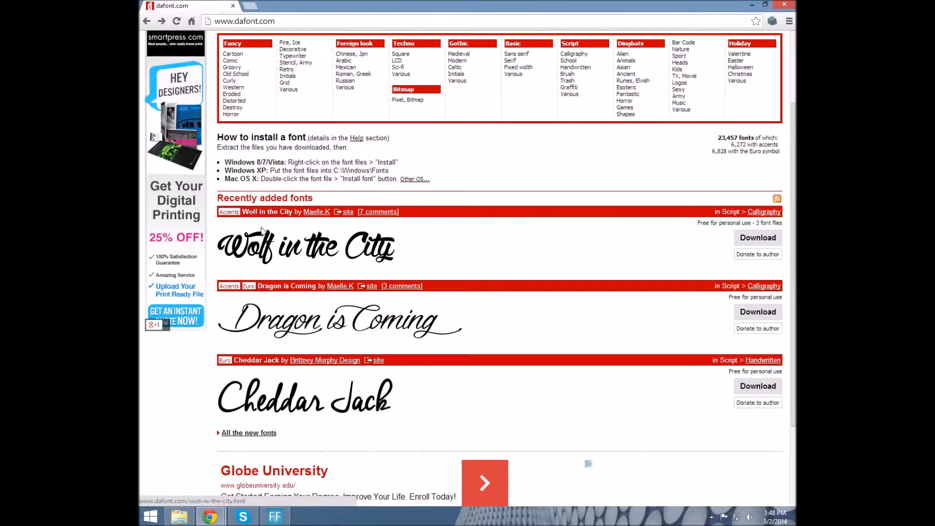
pyautogui.scroll(2, 414, 205)
# Open the Techno > Sci-fi font category and scroll through its fonts
pyautogui.click(416, 171)
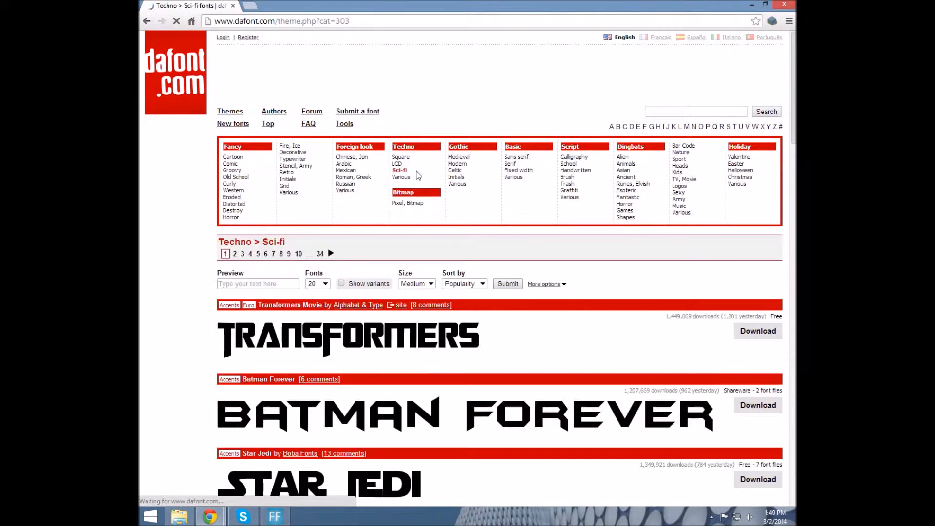
pyautogui.scroll(-4, 436, 358)
pyautogui.scroll(-2, 436, 358)
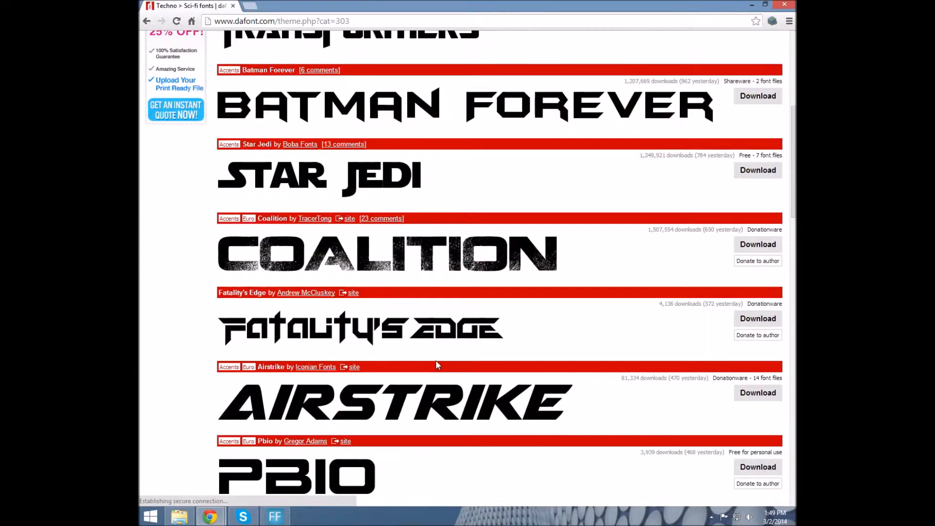
pyautogui.scroll(-1, 327, 302)
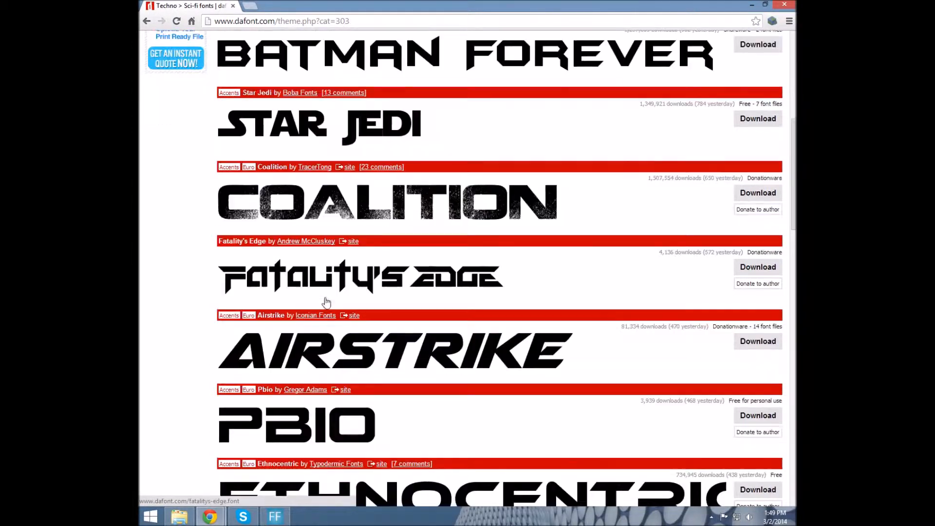
pyautogui.scroll(-1, 326, 304)
pyautogui.scroll(-3, 312, 316)
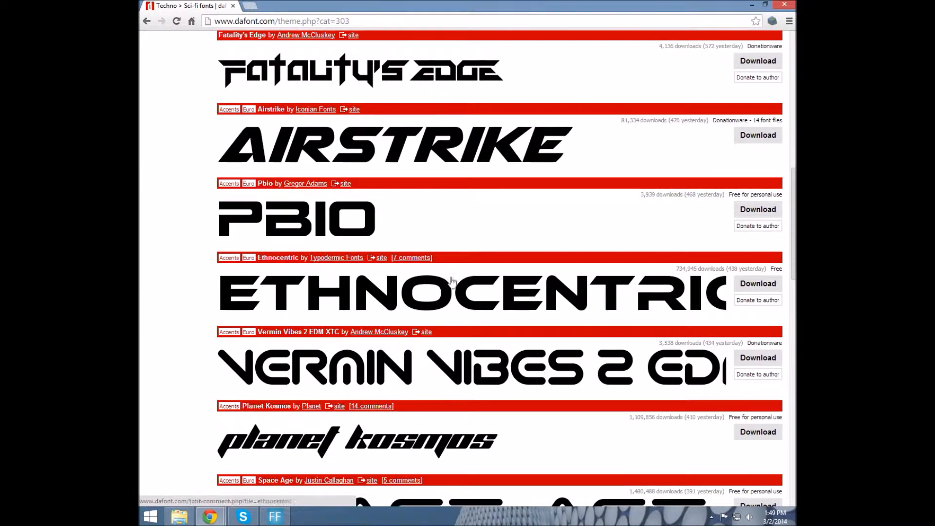
pyautogui.scroll(-3, 330, 326)
pyautogui.scroll(-4, 330, 327)
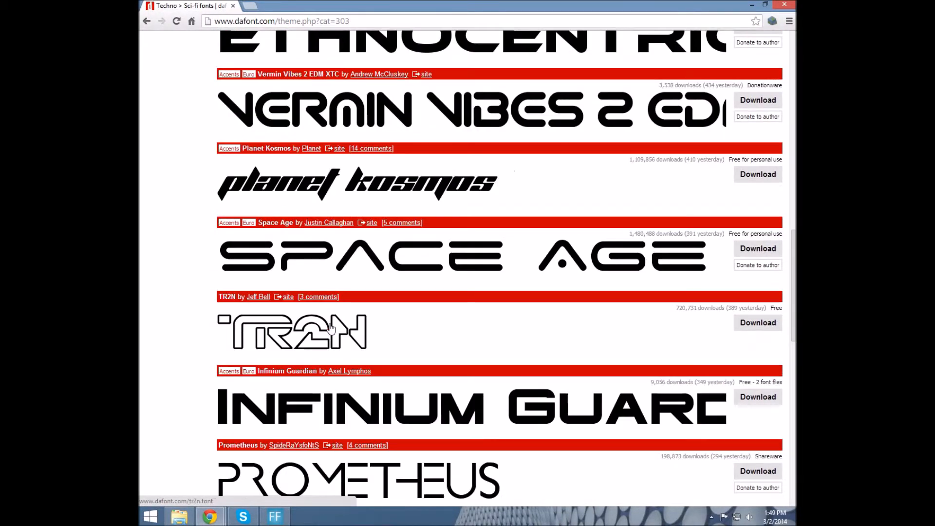
pyautogui.scroll(-4, 466, 296)
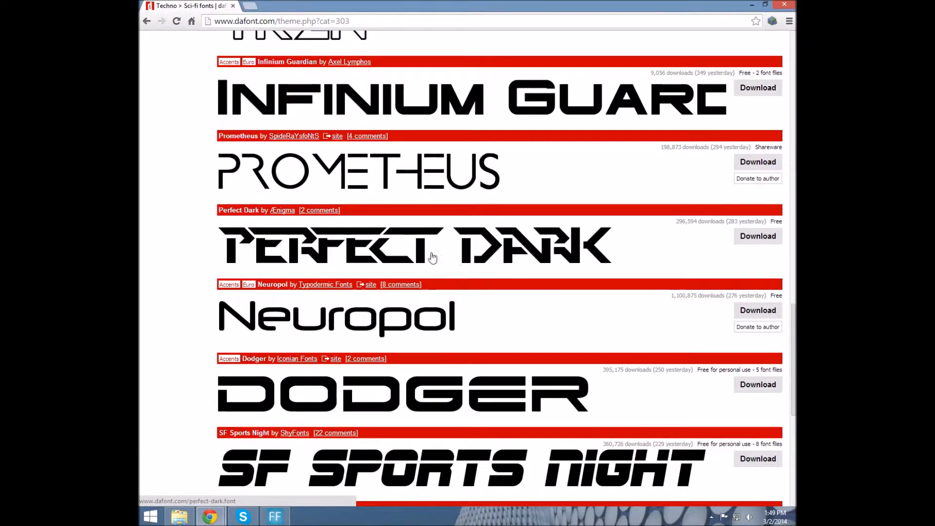
# Open the Perfect Dark font page, go back, then forward to it again
pyautogui.click(449, 240)
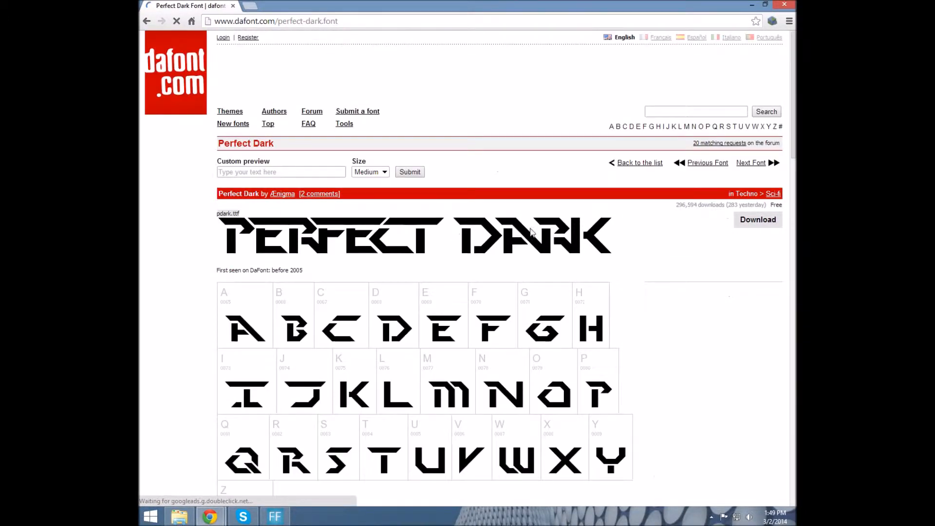
pyautogui.click(146, 21)
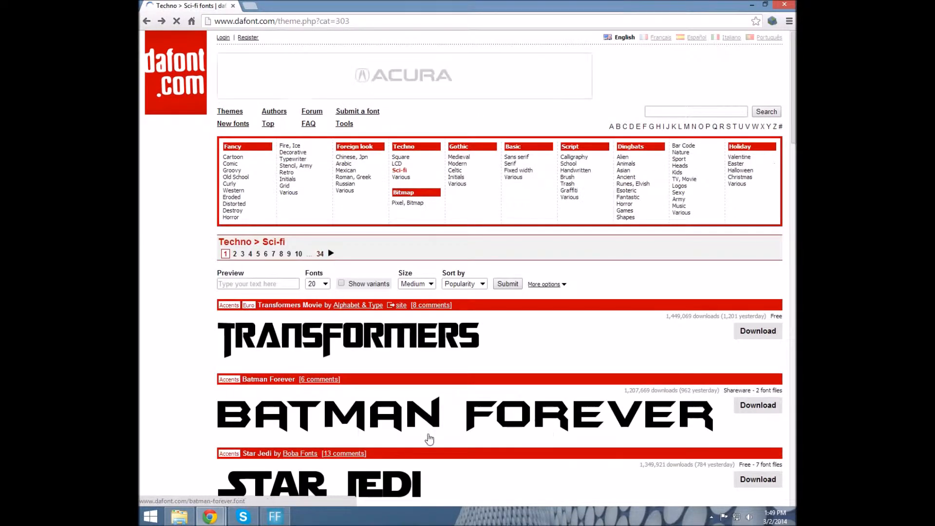
pyautogui.scroll(-7, 452, 291)
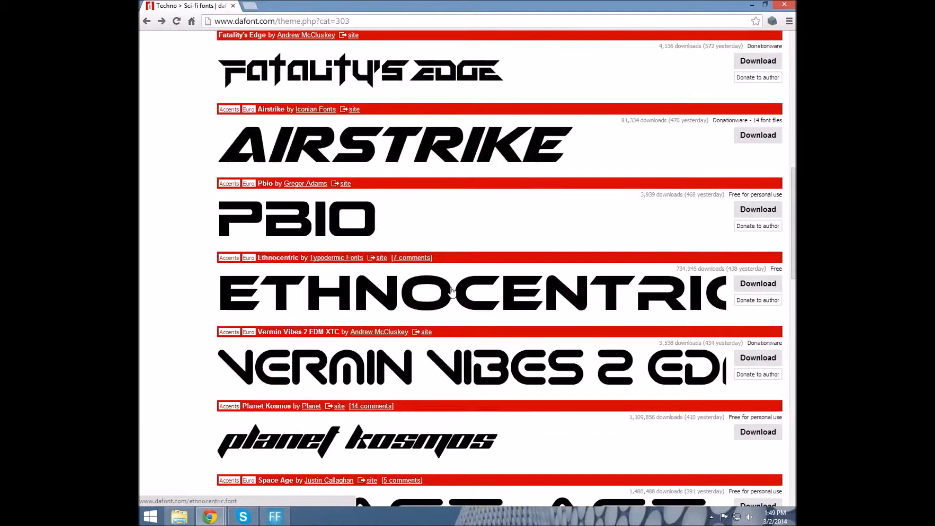
pyautogui.scroll(-1, 452, 292)
pyautogui.click(161, 21)
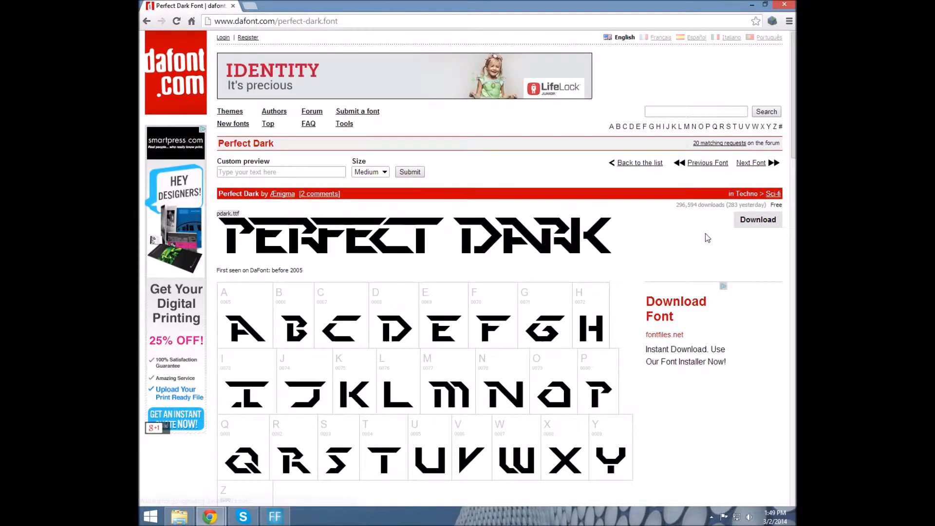
# Download Perfect Dark and install pdark.ttf from the zip, replacing the existing font
pyautogui.click(755, 224)
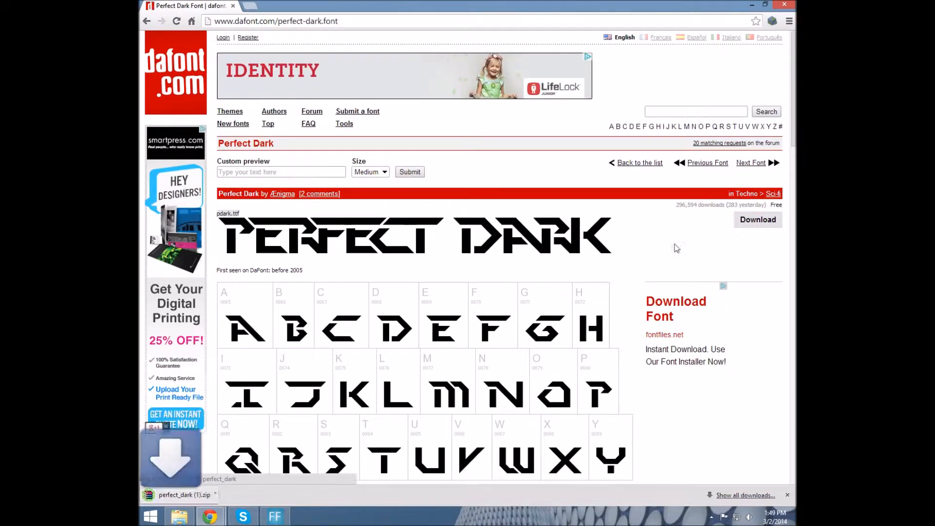
pyautogui.click(223, 497)
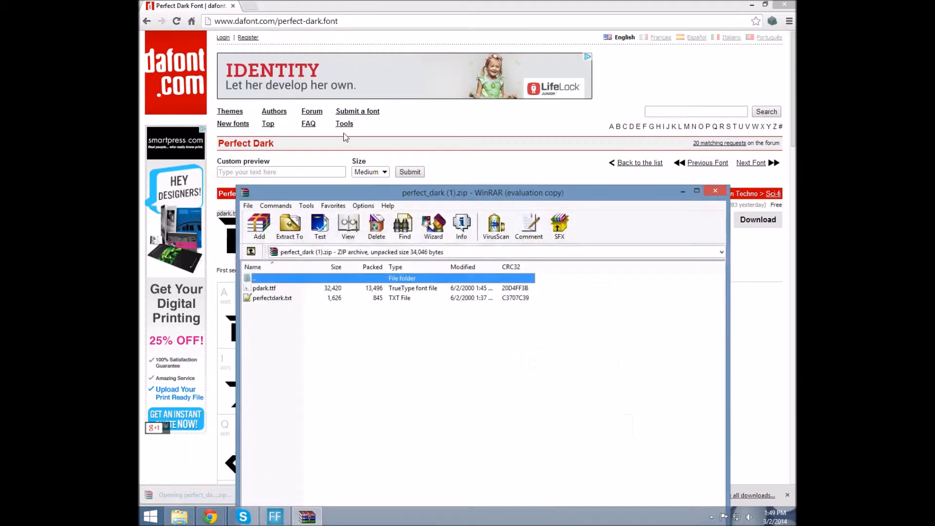
pyautogui.doubleClick(262, 290)
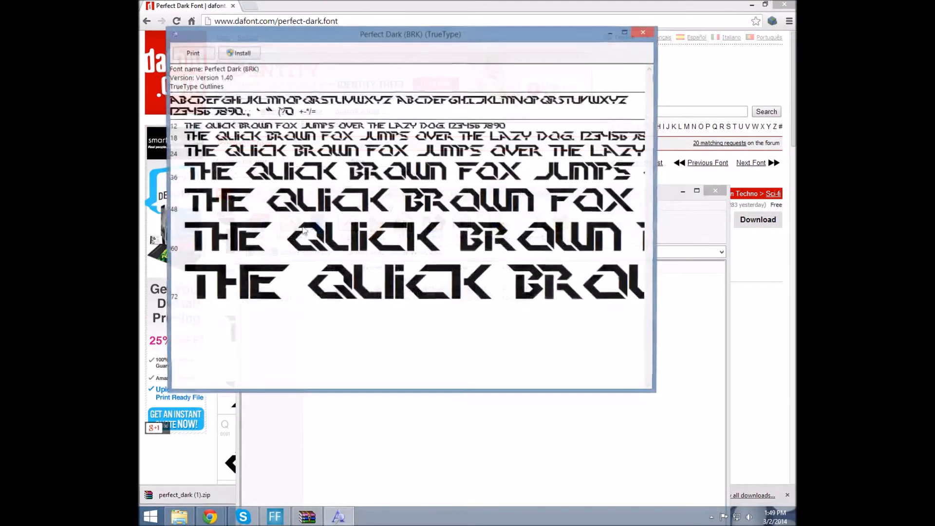
pyautogui.click(239, 53)
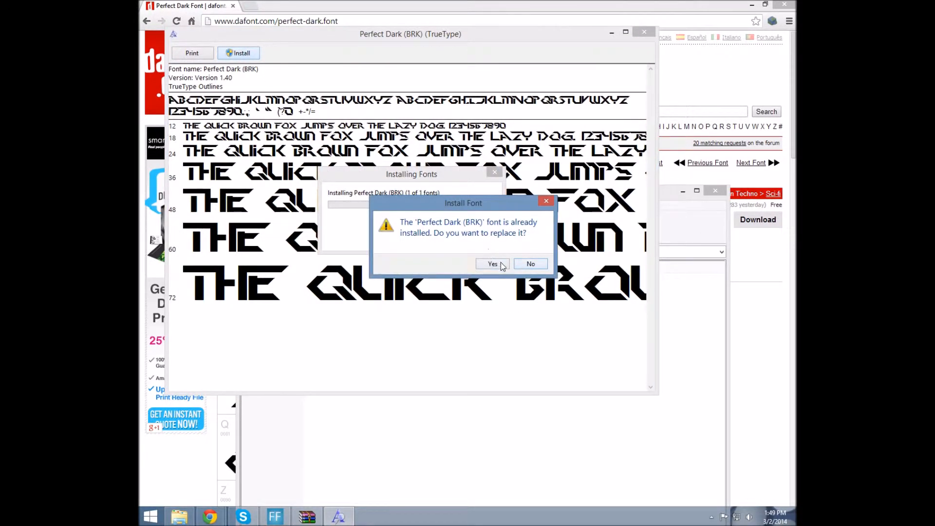
pyautogui.click(525, 265)
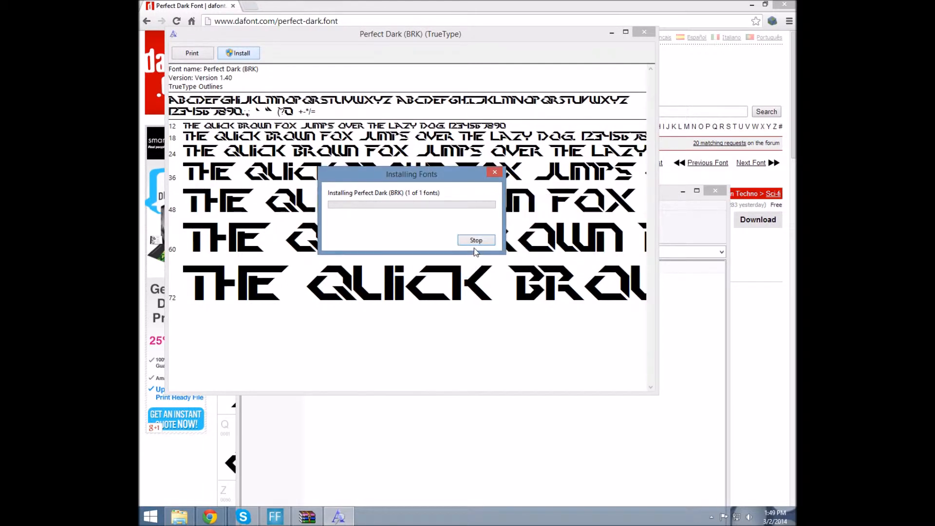
pyautogui.click(643, 32)
# Copy pdark.ttf from the archive onto the desktop and close WinRAR
pyautogui.click(751, 5)
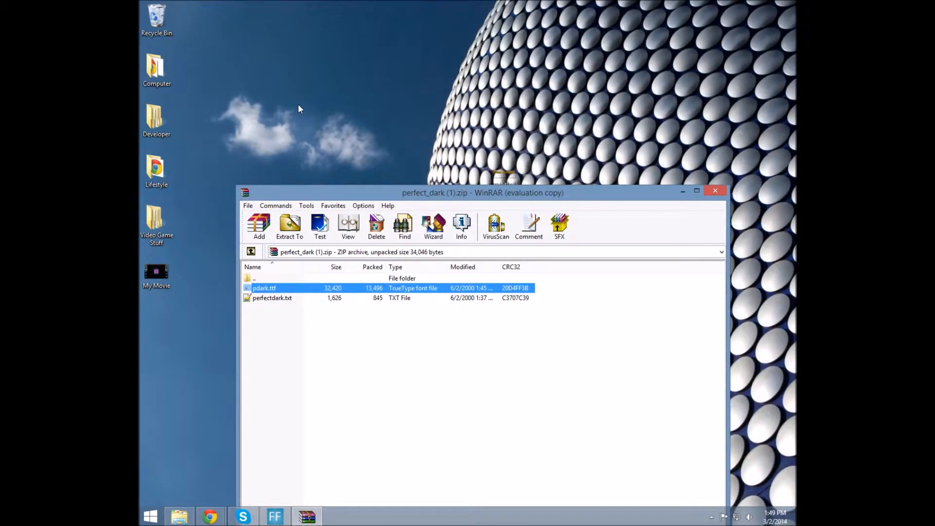
pyautogui.moveTo(298, 109); pyautogui.dragTo(304, 92)
pyautogui.click(717, 190)
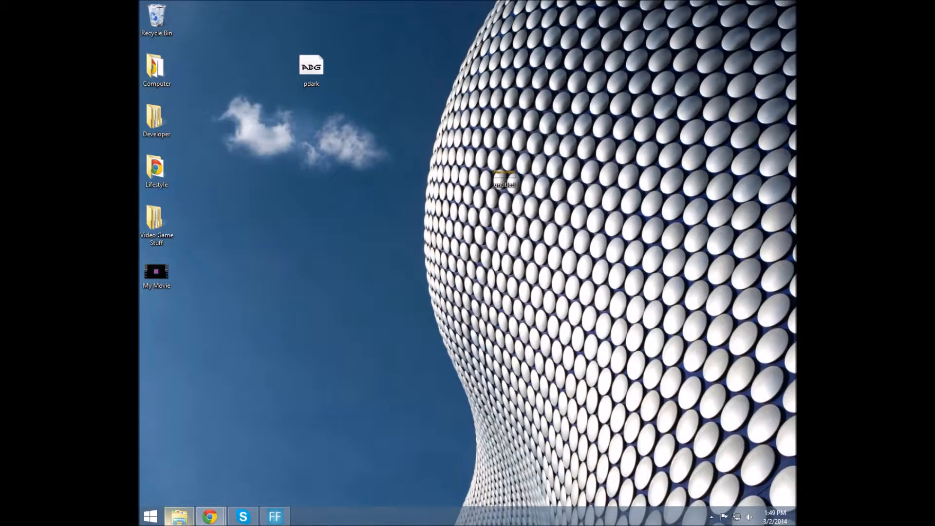
# Restore the Perfect Dark browser window and close the dafont tab
pyautogui.moveTo(210, 517)
pyautogui.click(315, 422)
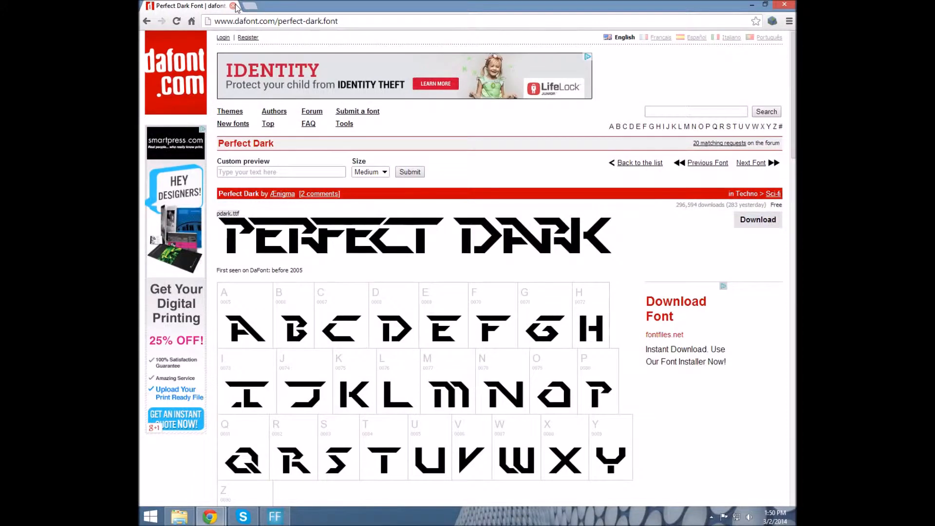
pyautogui.click(233, 6)
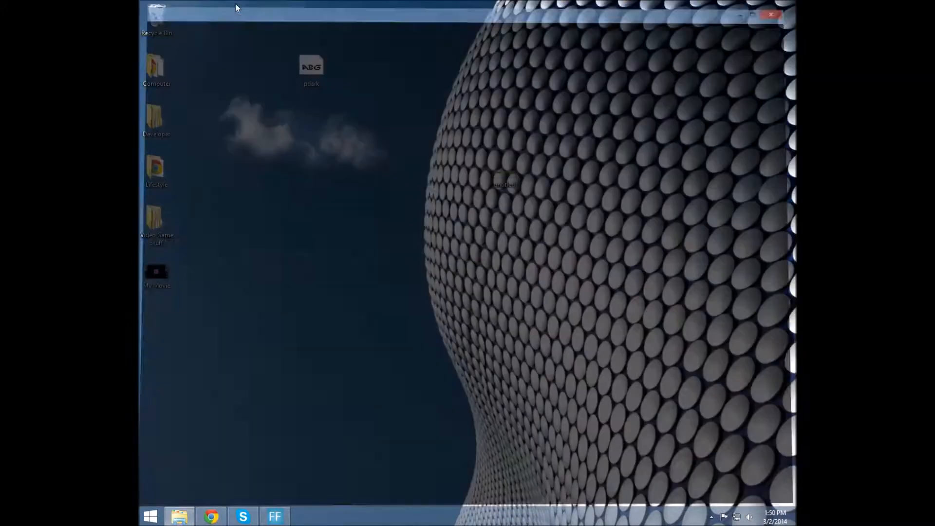
# Minimize the YouTube upload window and restore the Videos folder
pyautogui.click(214, 513)
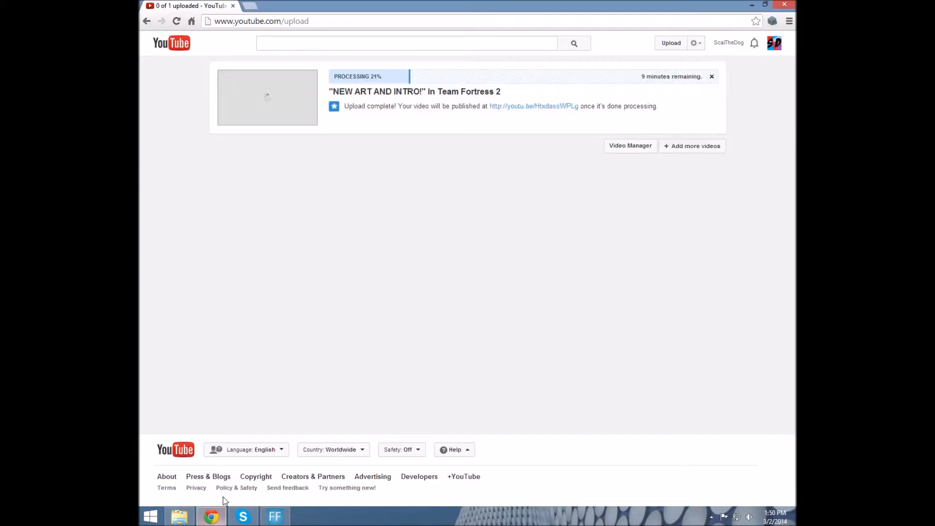
pyautogui.click(755, 5)
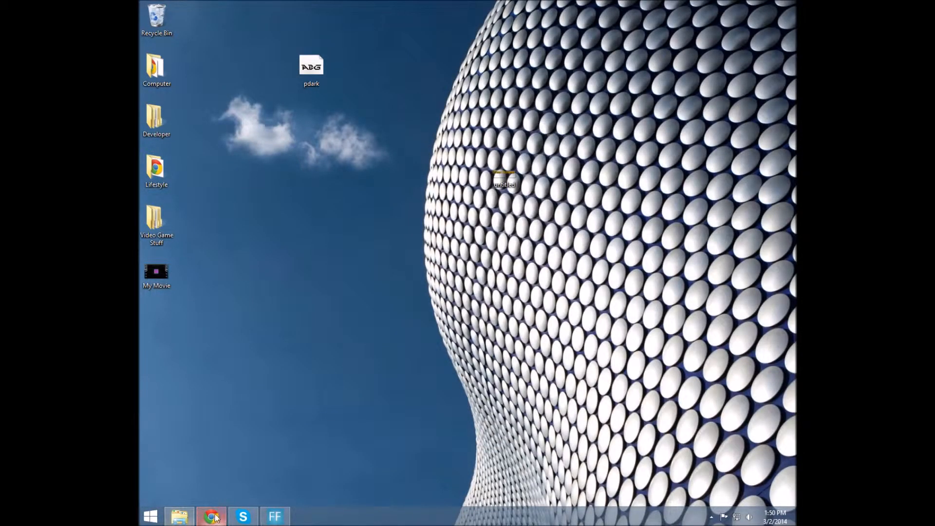
pyautogui.click(180, 517)
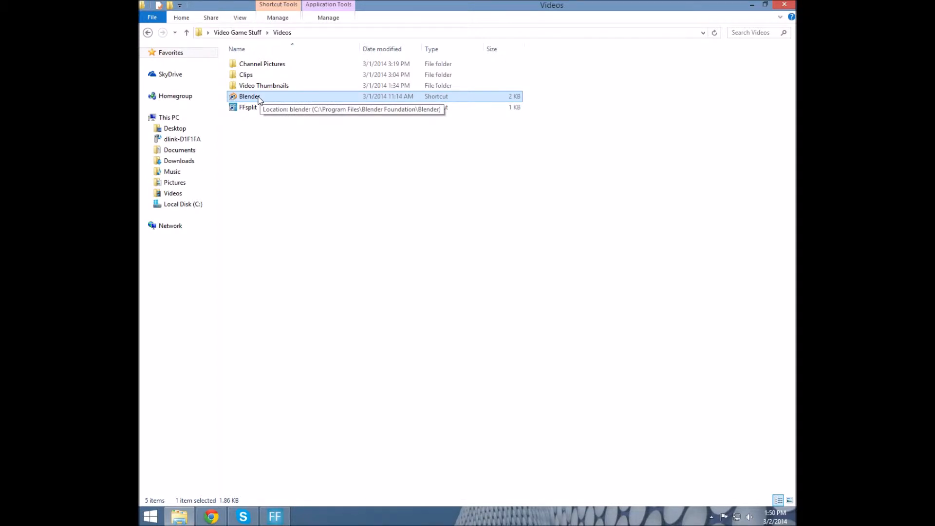
pyautogui.doubleClick(258, 99)
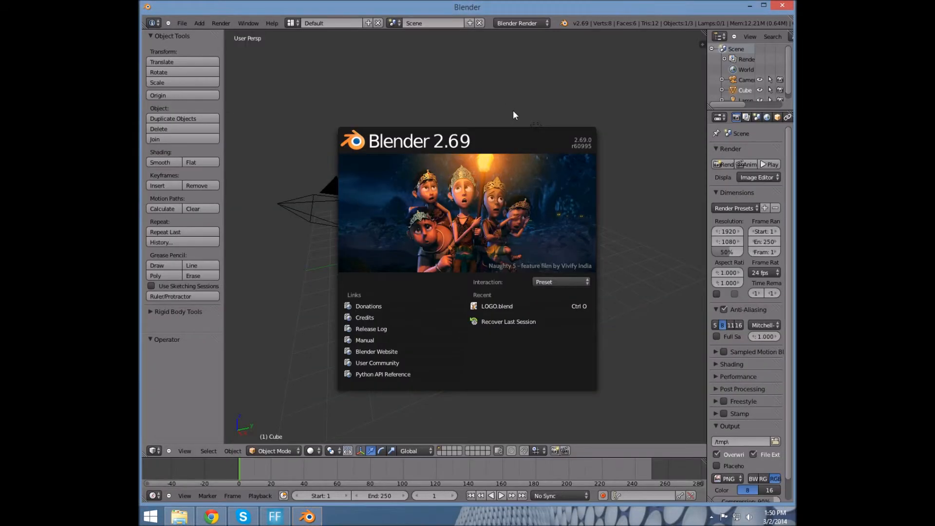
pyautogui.click(305, 295)
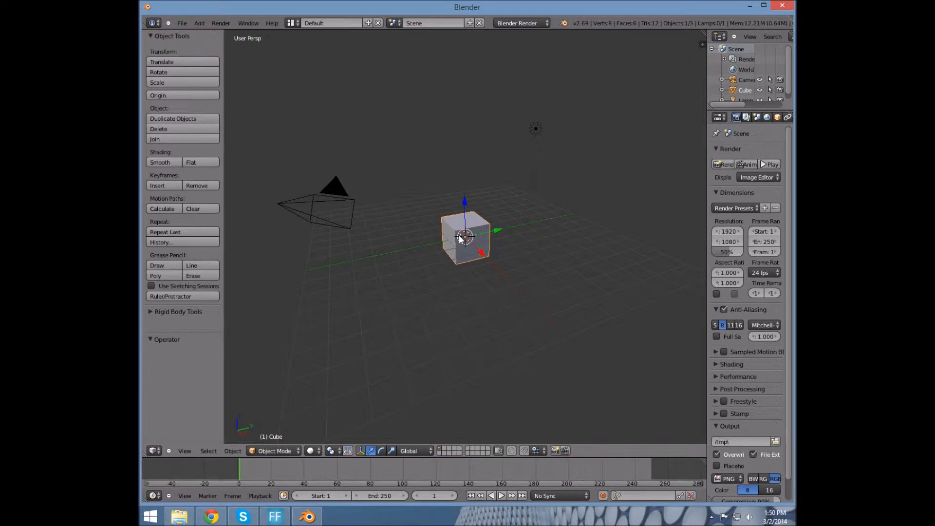
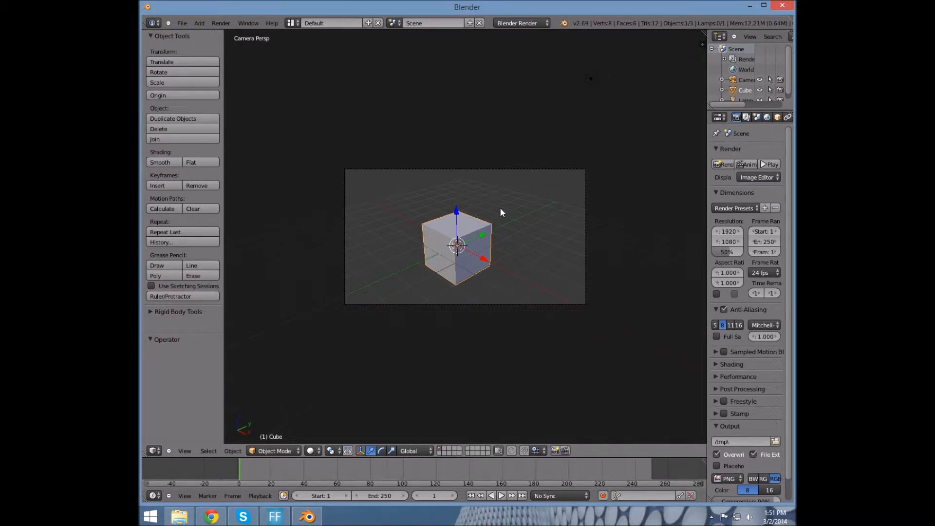
# Delete the default cube with X, confirming Delete on the second attempt
pyautogui.press('x')
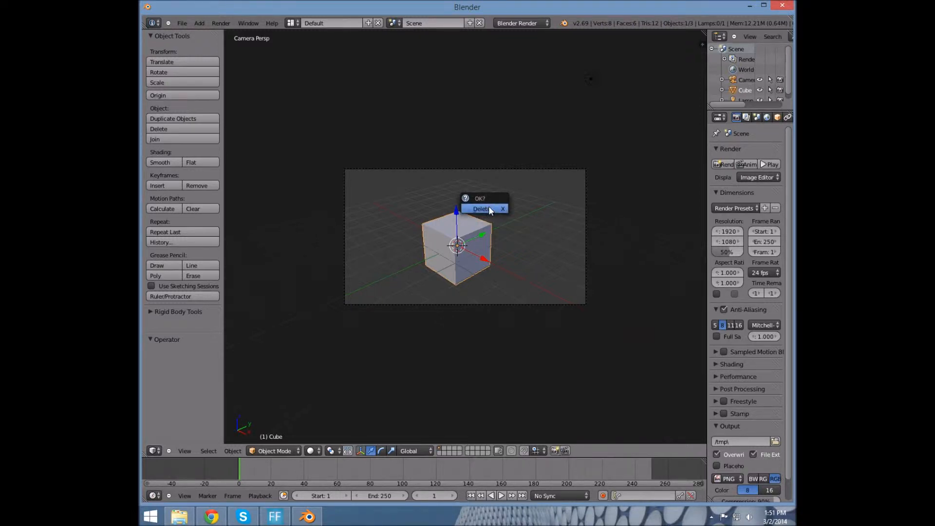
pyautogui.click(552, 241)
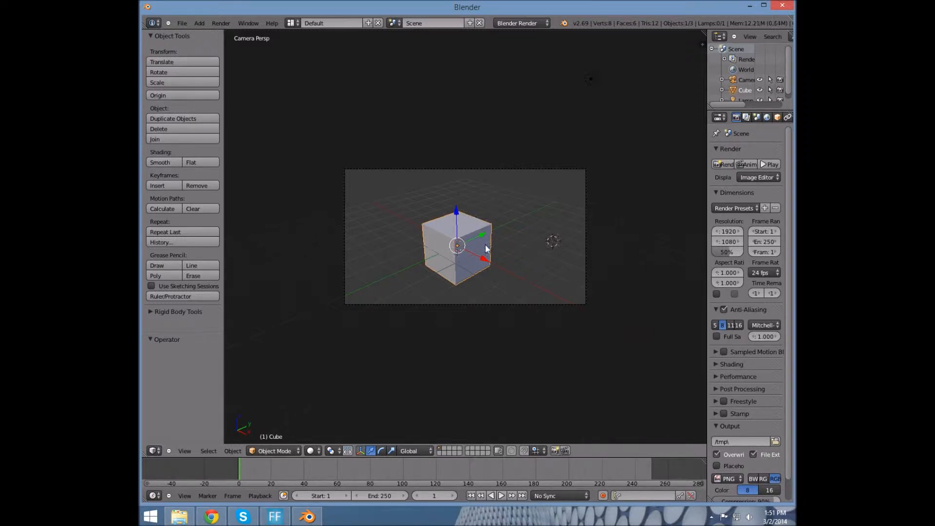
pyautogui.click(461, 247)
pyautogui.click(471, 245)
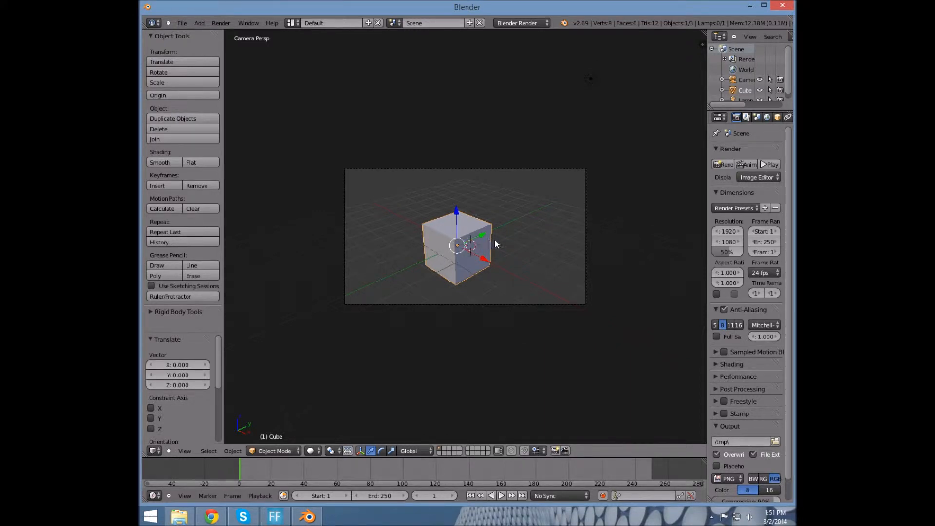
pyautogui.press('x')
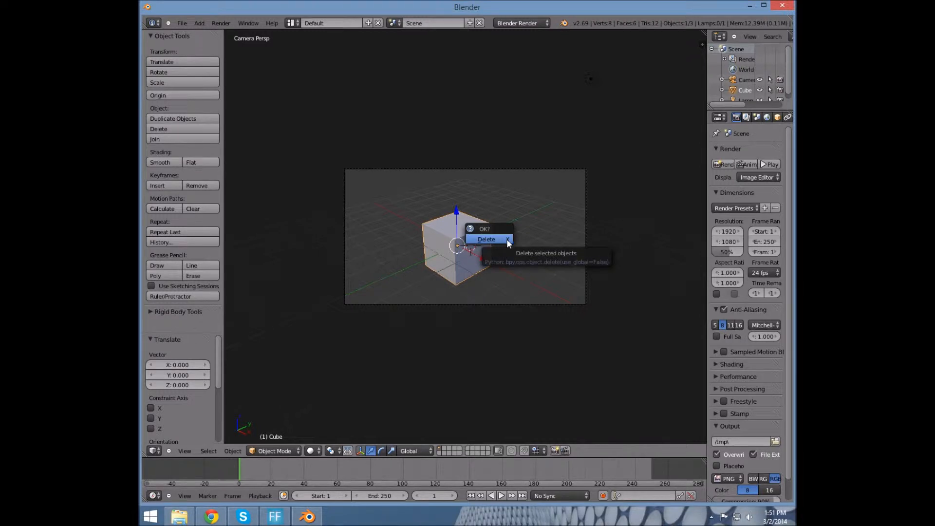
pyautogui.click(505, 240)
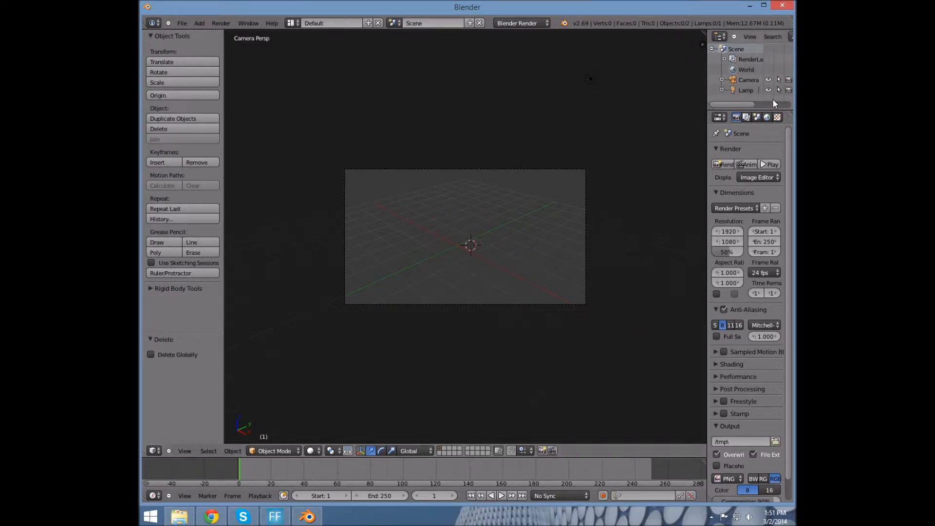
# Add a Text object at the 3D cursor from the Add menu
pyautogui.click(199, 23)
pyautogui.click(221, 75)
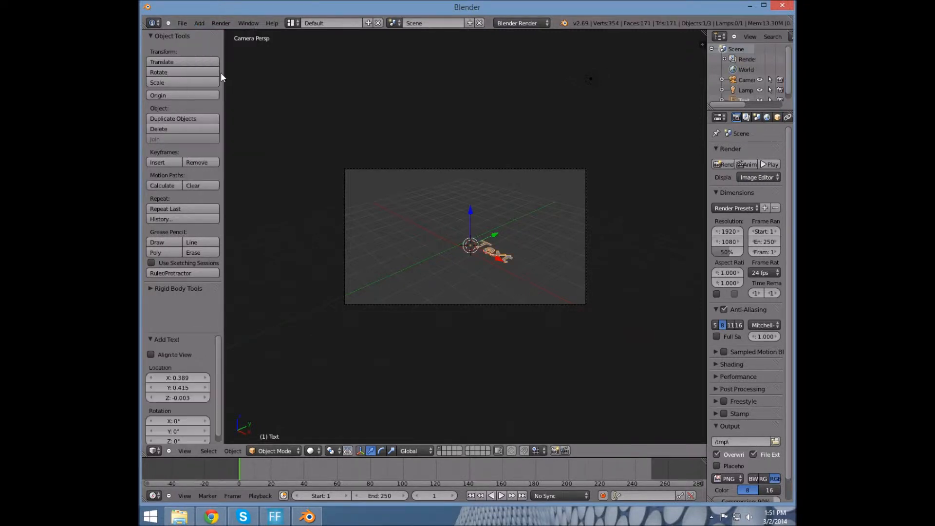
pyautogui.rightClick(141, 3)
pyautogui.click(166, 6)
pyautogui.click(518, 207)
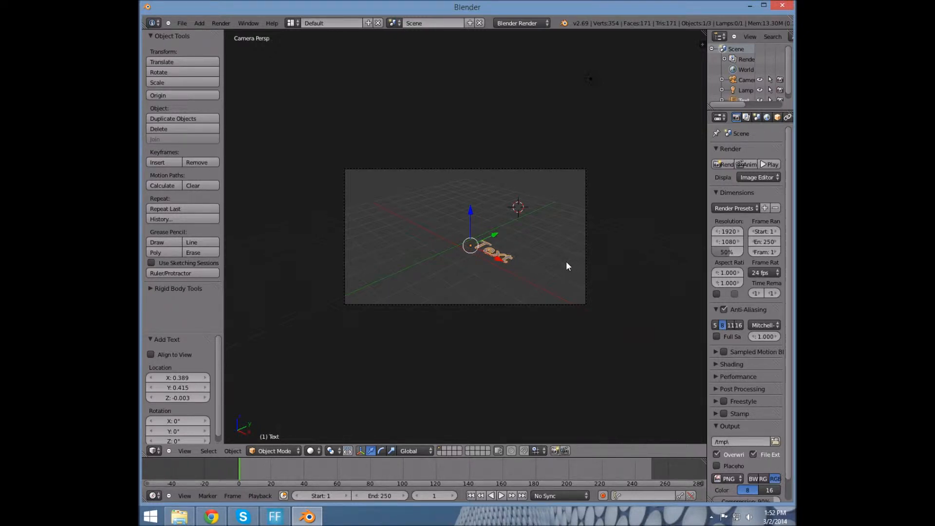
# Select the Text object and reset its rotation to 0
pyautogui.press('a')
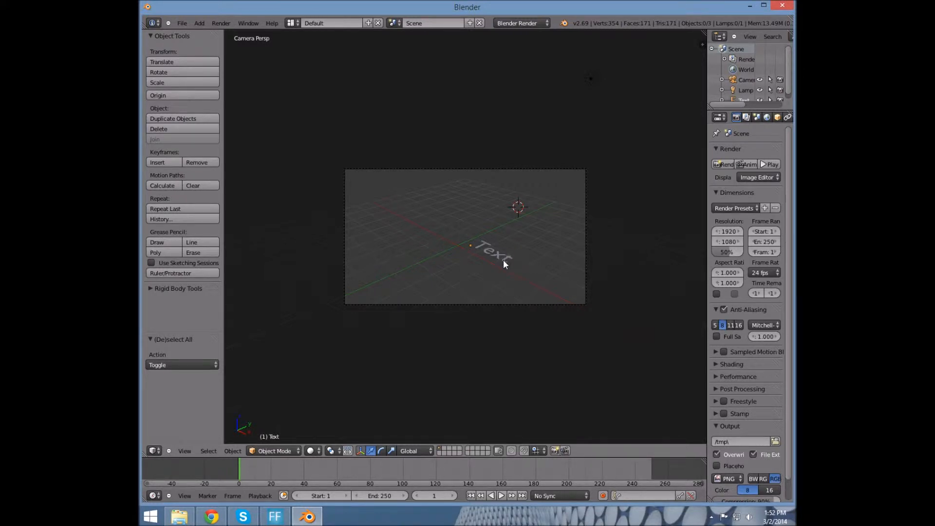
pyautogui.rightClick(497, 255)
pyautogui.press('r')
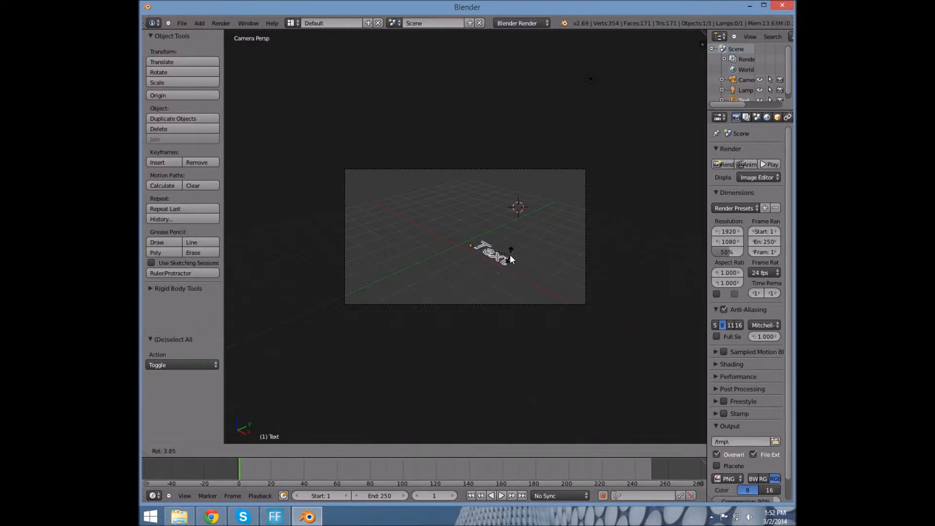
pyautogui.press('0')
pyautogui.press('Return')
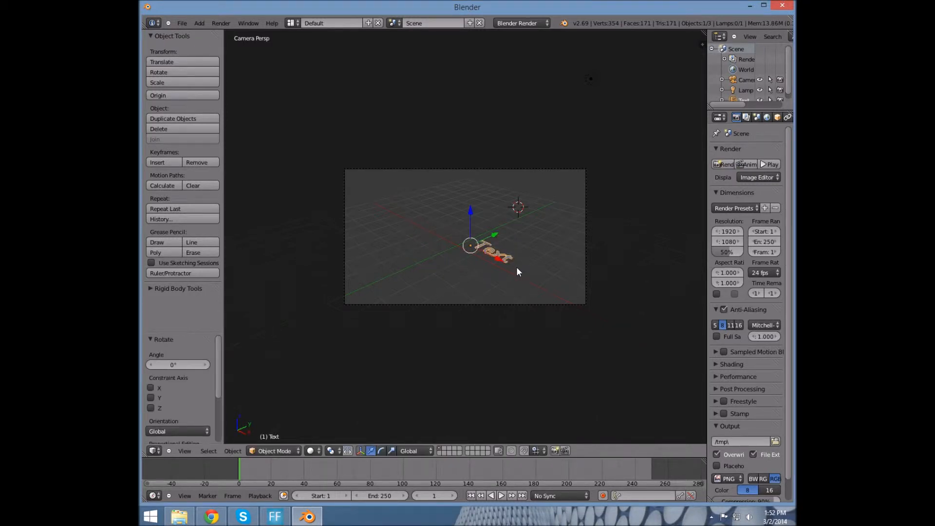
# Select the camera and check the scene from front, right and camera views
pyautogui.rightClick(588, 253)
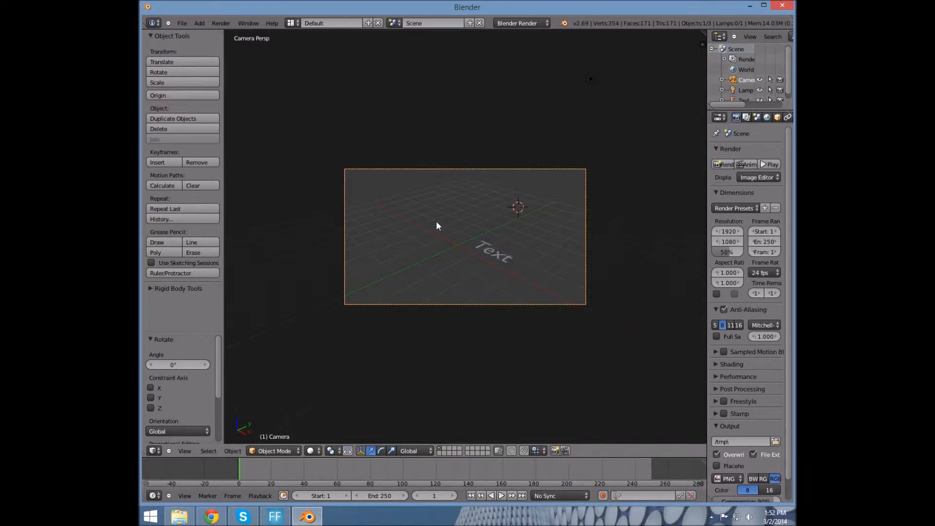
pyautogui.press('KP_0')
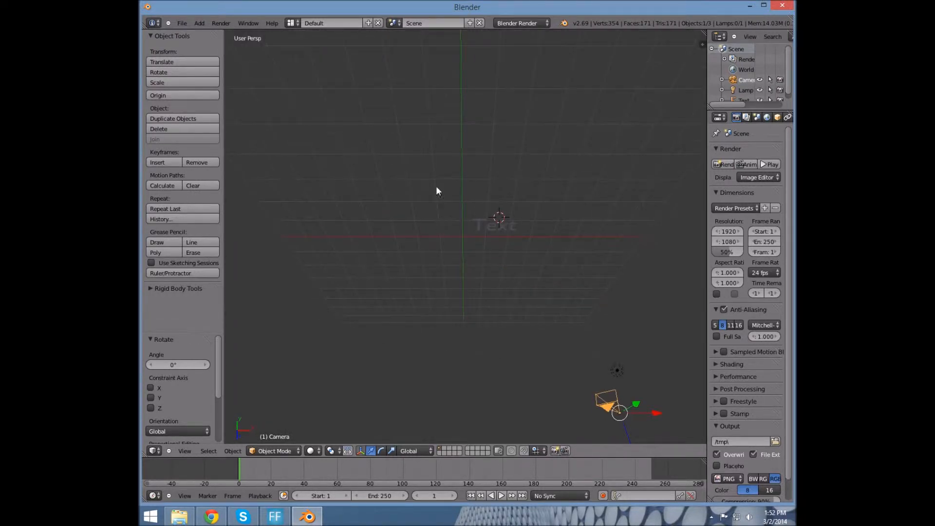
pyautogui.press('KP_1')
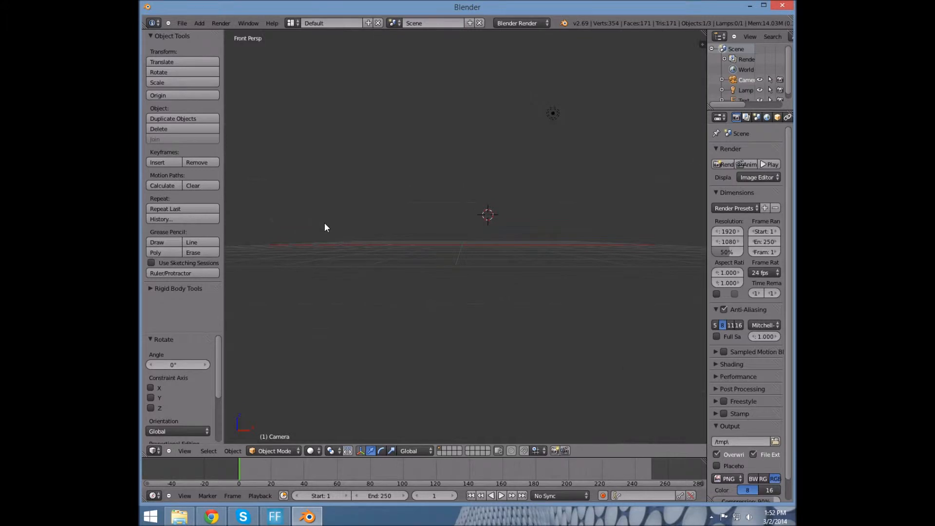
pyautogui.press('KP_3')
pyautogui.press('KP_5')
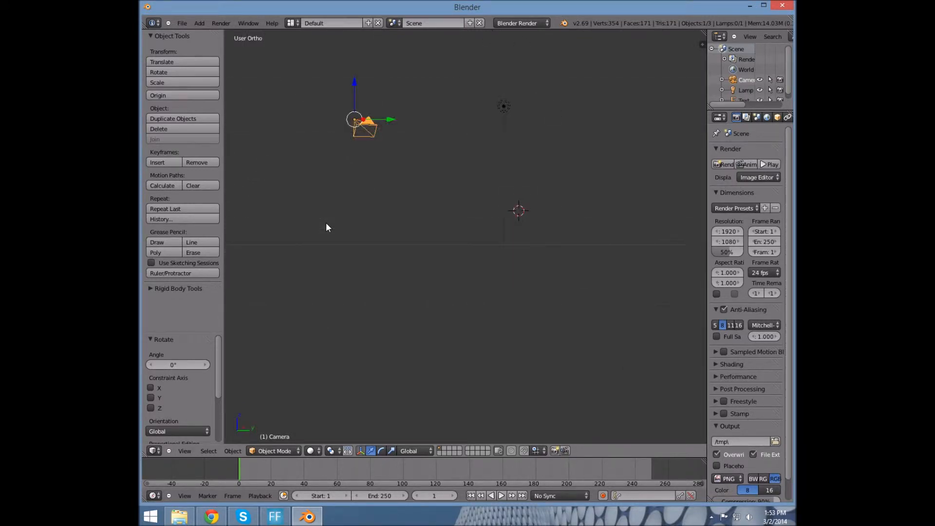
pyautogui.press('KP_0')
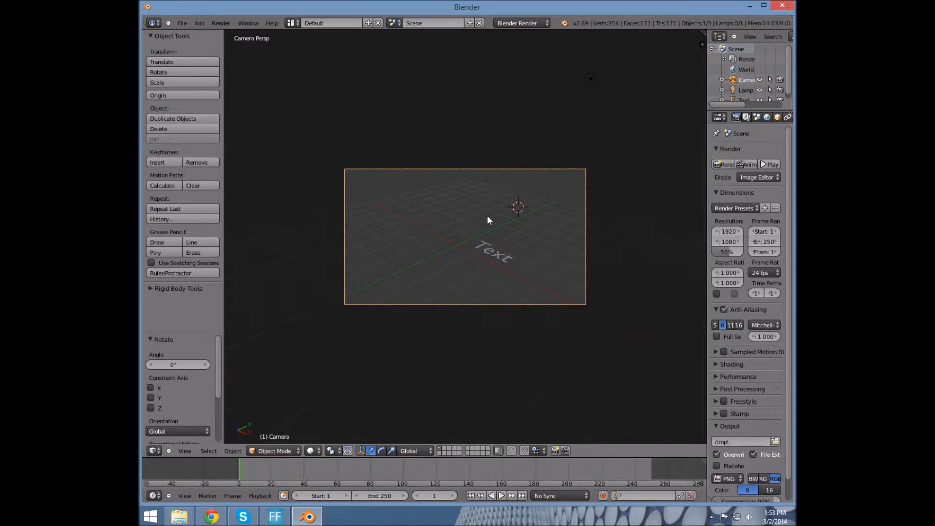
# Free-rotate the camera, tilt it about 16° around Y, and shift it along X
pyautogui.press('r')
pyautogui.press('r')
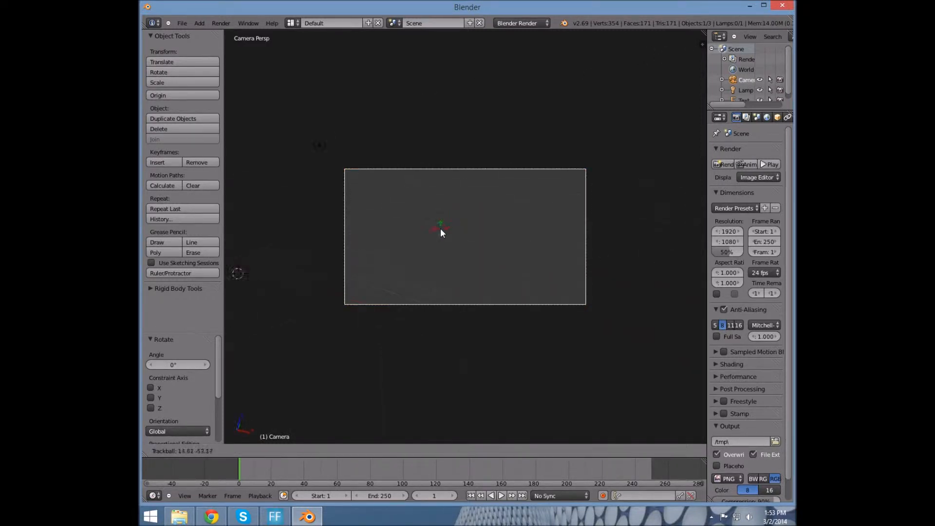
pyautogui.click(469, 222)
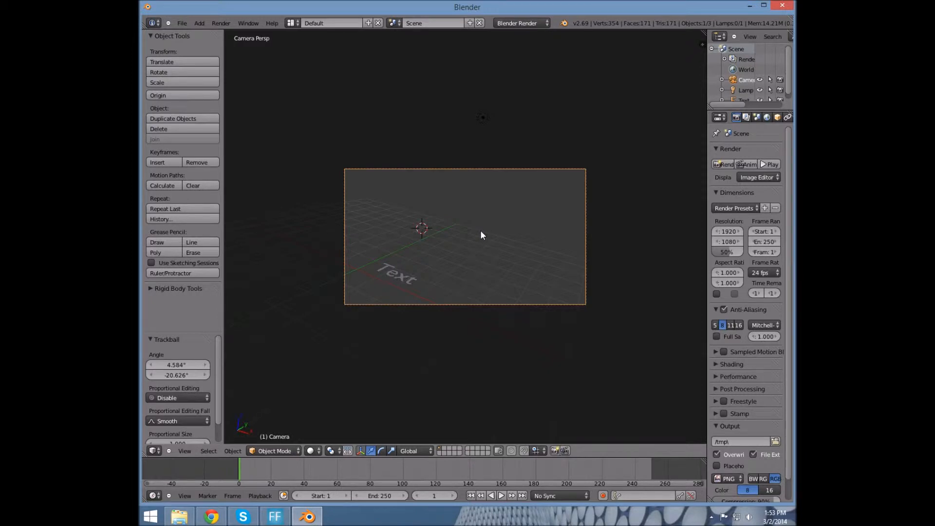
pyautogui.press('r')
pyautogui.press('y')
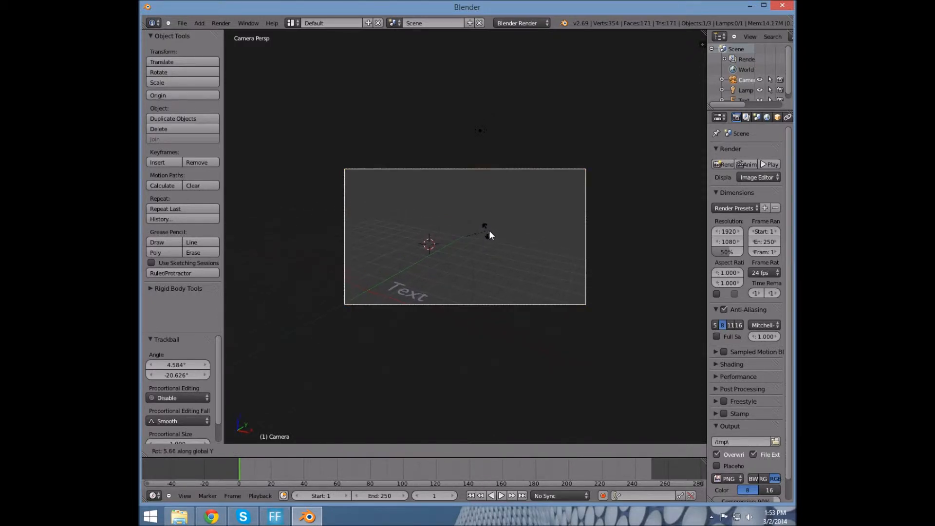
pyautogui.click(526, 241)
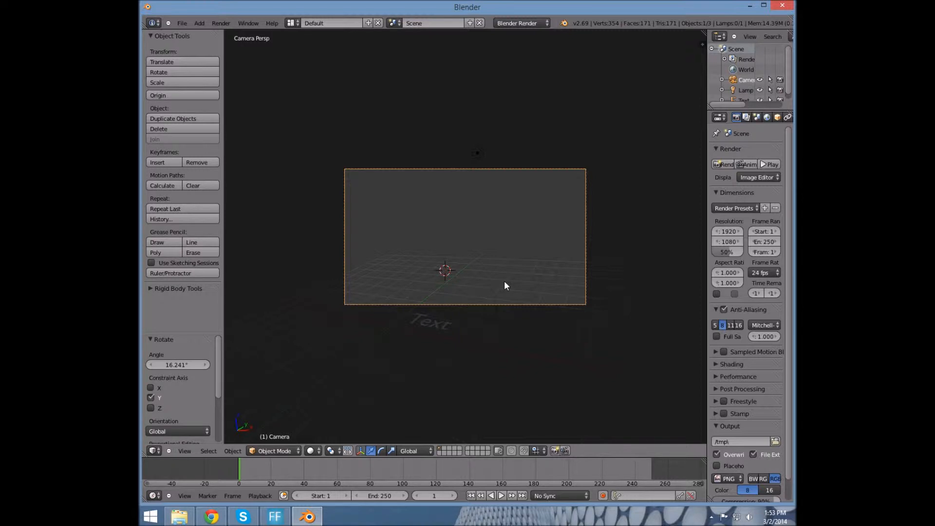
pyautogui.press('g')
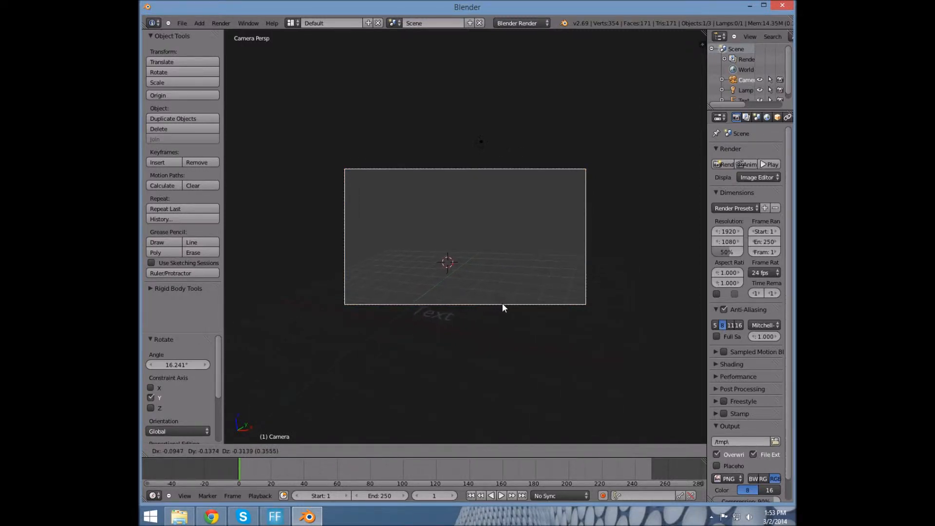
pyautogui.press('x')
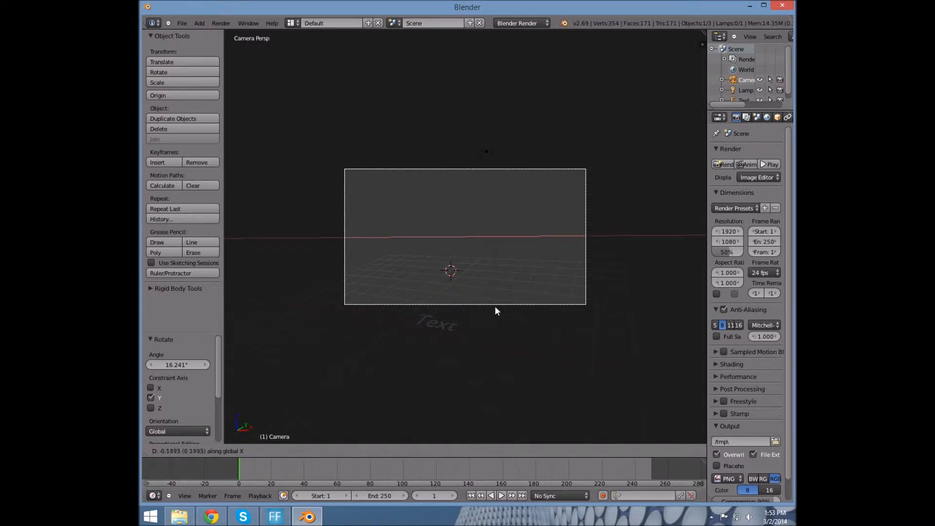
pyautogui.click(440, 303)
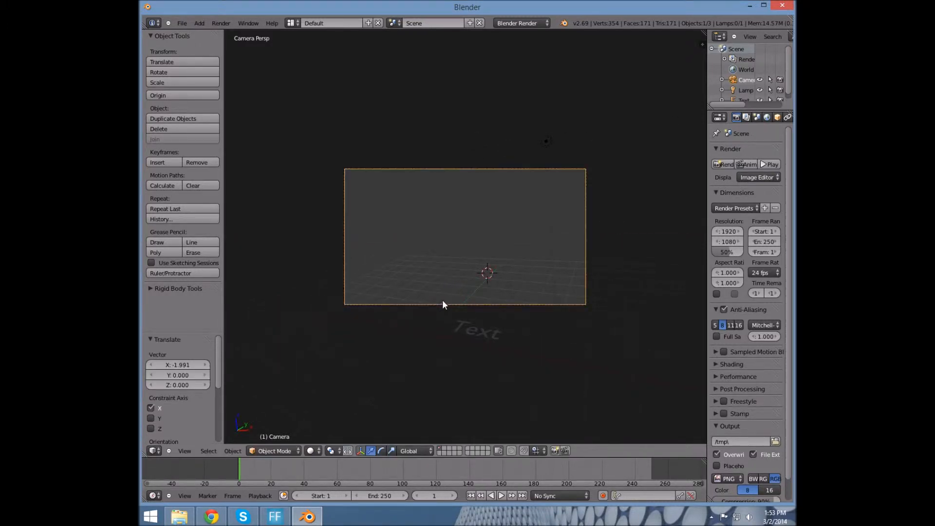
pyautogui.press('r')
pyautogui.press('r')
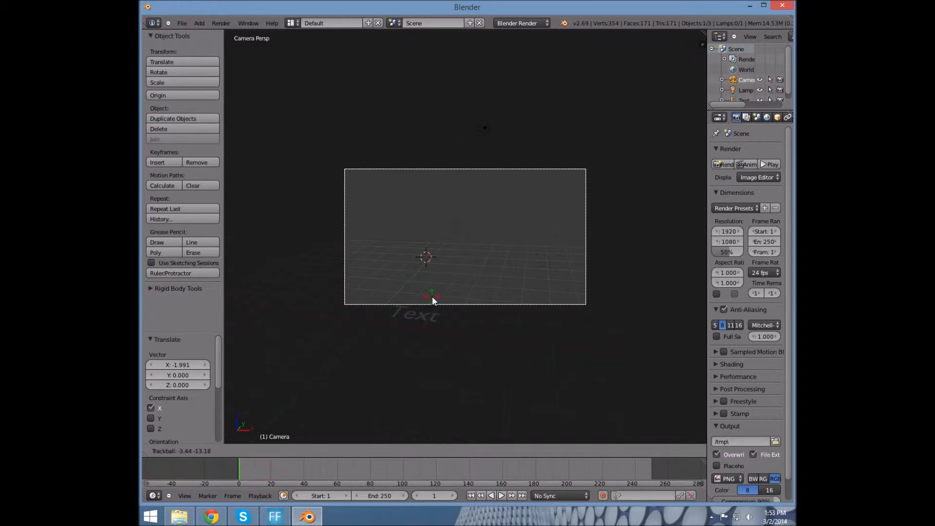
pyautogui.click(431, 298)
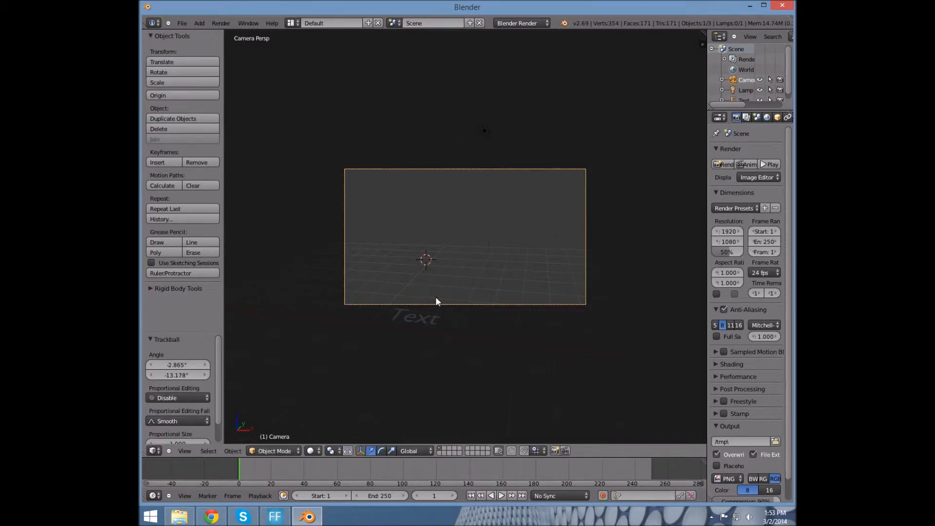
# Rotate the camera around Y again and move it along Y
pyautogui.press('r')
pyautogui.press('y')
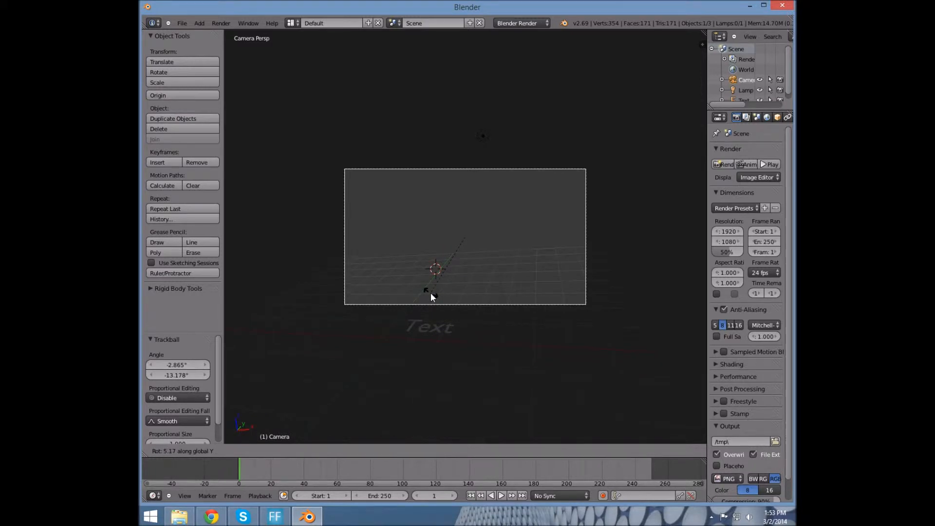
pyautogui.click(431, 293)
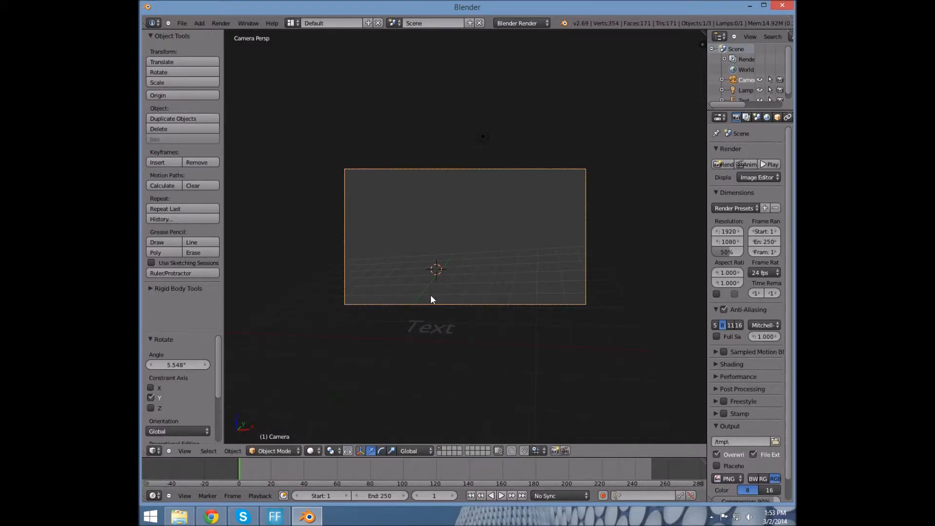
pyautogui.press('g')
pyautogui.press('y')
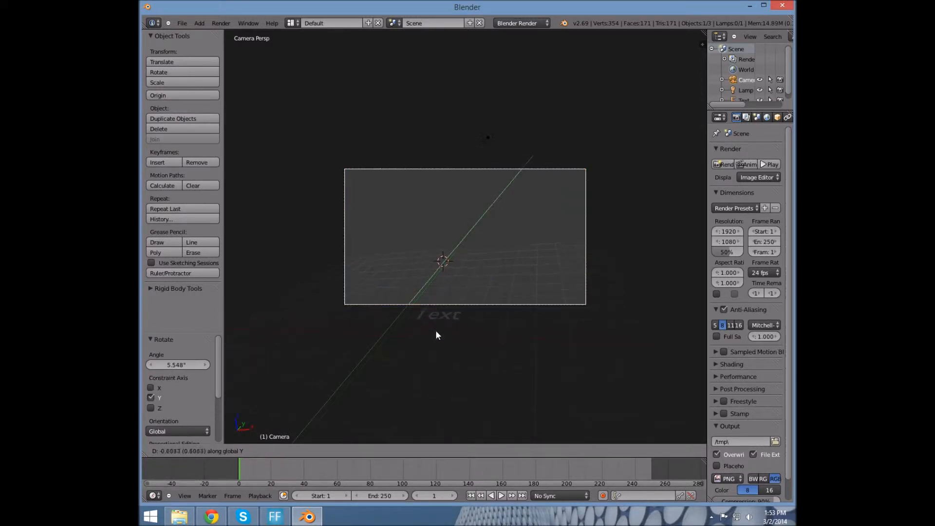
pyautogui.click(441, 304)
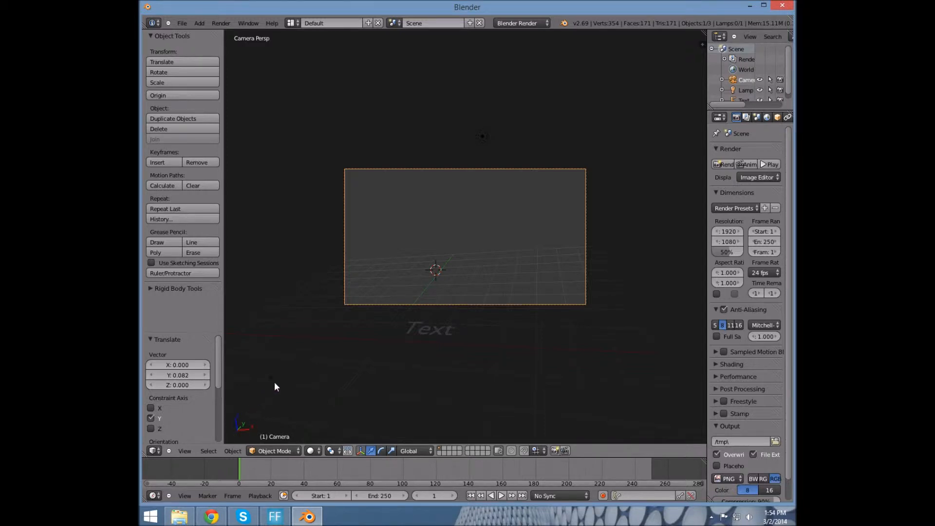
# Give the camera a final rotation, lower it 1.39 units along Z, and select the Text
pyautogui.press('r')
pyautogui.press('r')
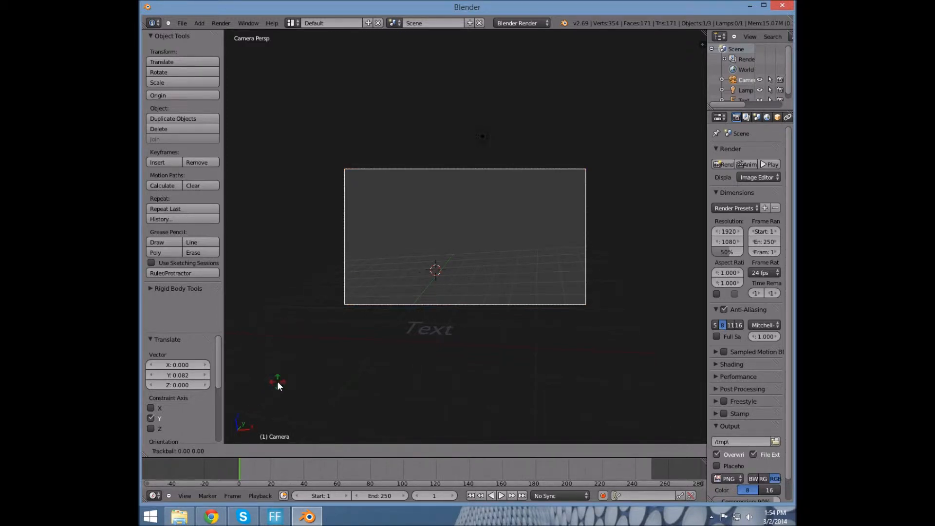
pyautogui.click(277, 383)
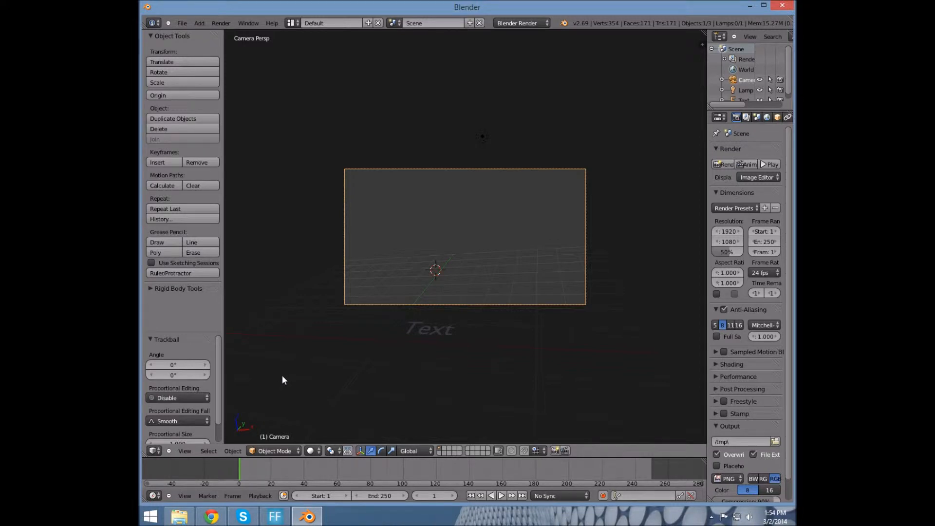
pyautogui.press('g')
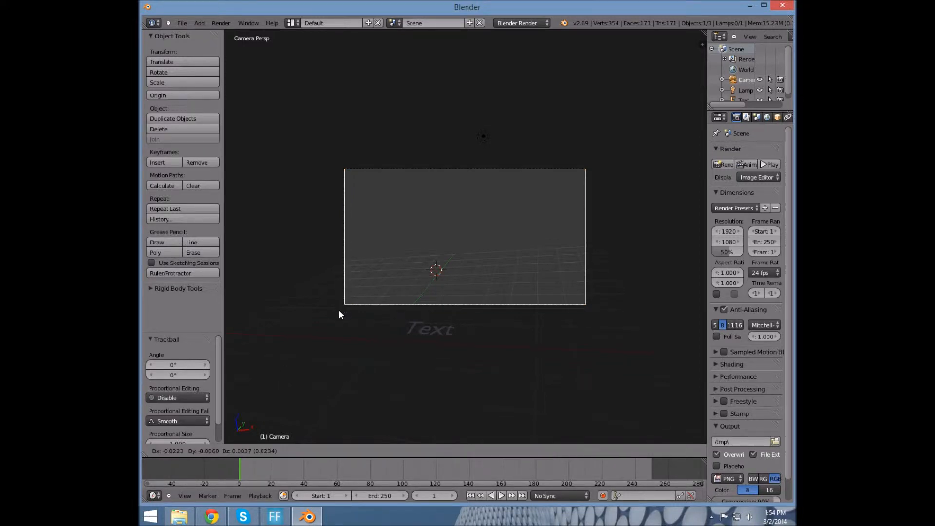
pyautogui.press('z')
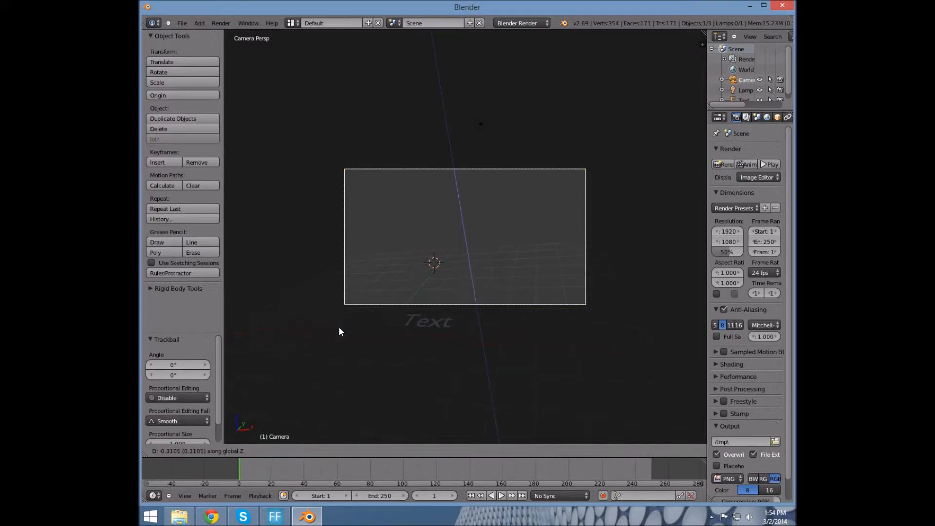
pyautogui.click(359, 363)
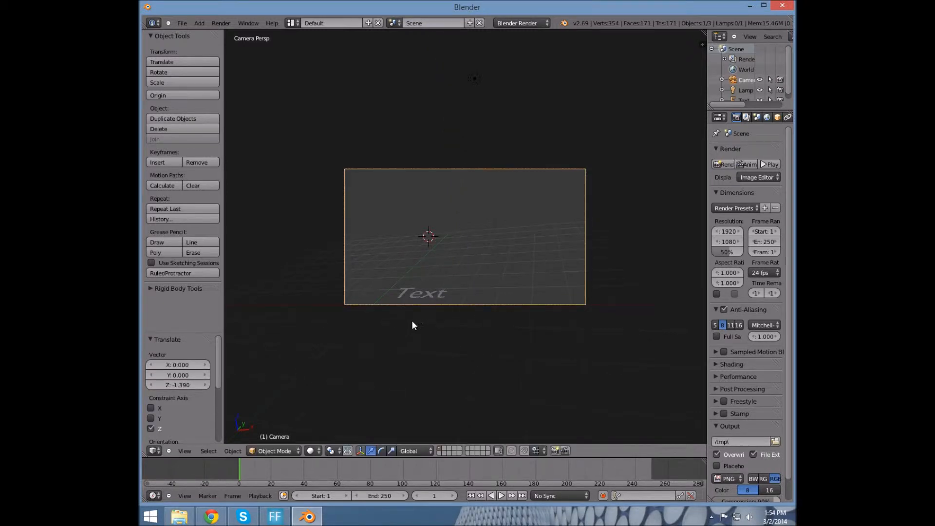
pyautogui.rightClick(434, 291)
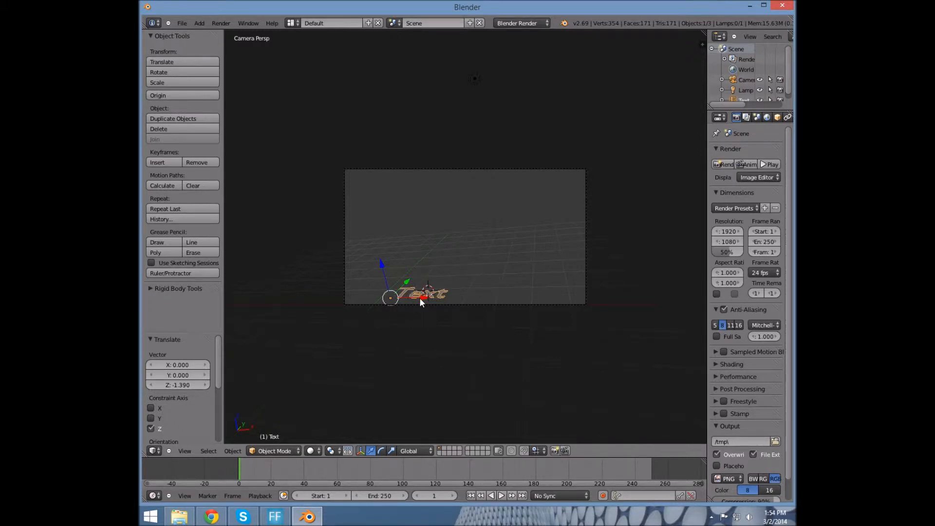
# Rotate the Text object 90° about X so it stands upright
pyautogui.press('r')
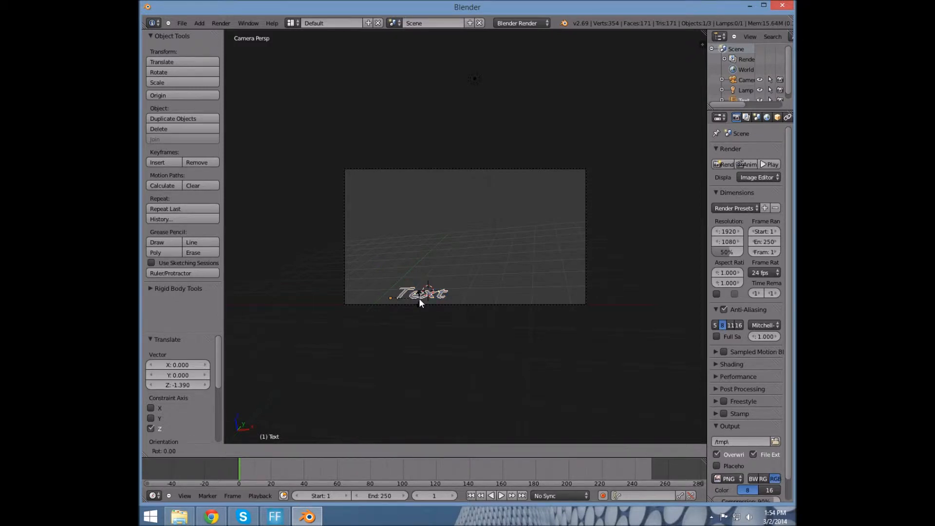
pyautogui.press('x')
pyautogui.write('90')
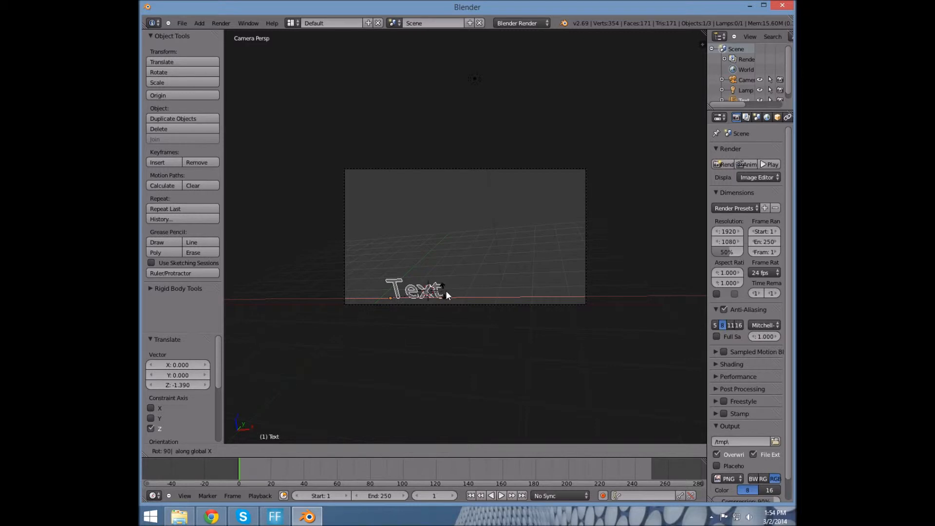
pyautogui.press('Return')
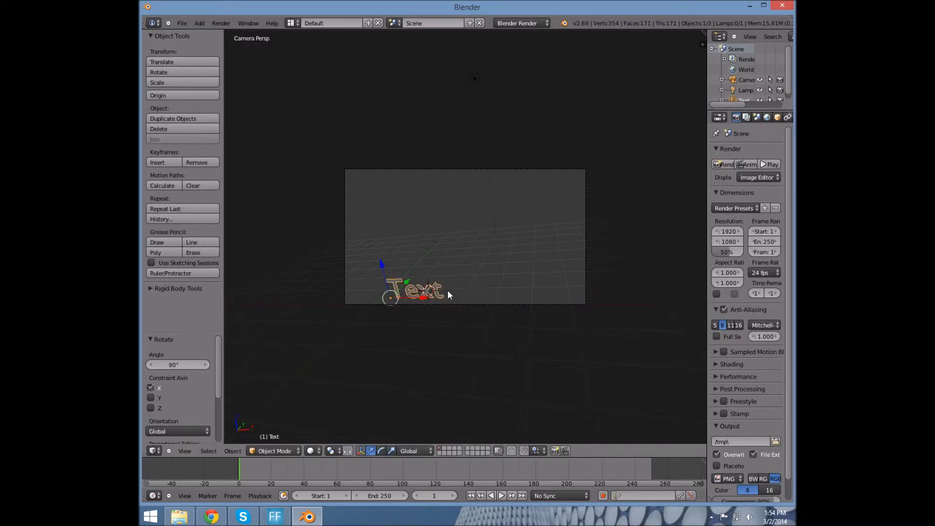
# Slide the camera -1.859 along X and trackball-tilt it -2.292° to frame the word
pyautogui.click(475, 304)
pyautogui.rightClick(477, 306)
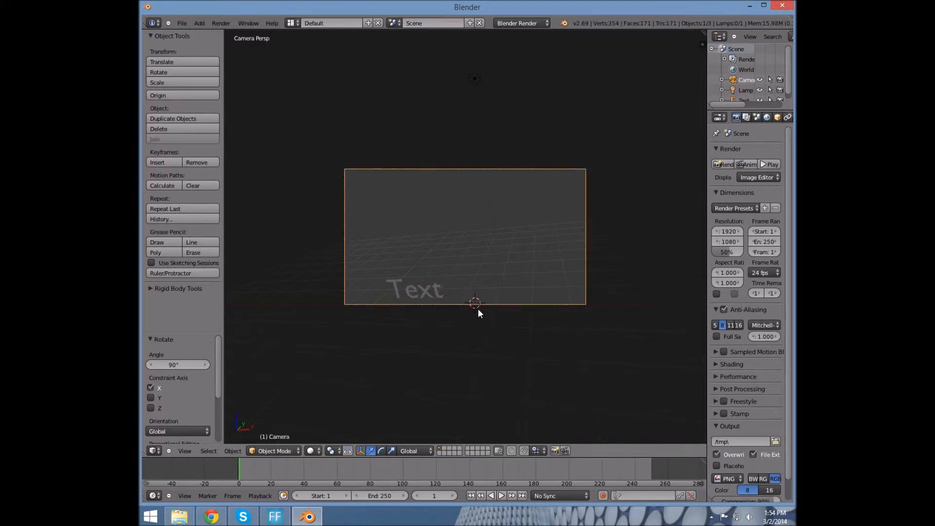
pyautogui.press('g')
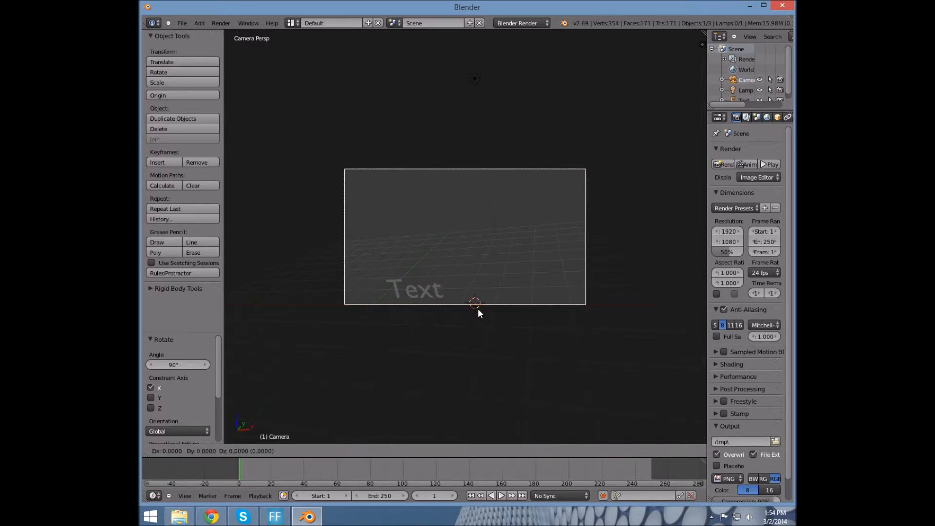
pyautogui.press('x')
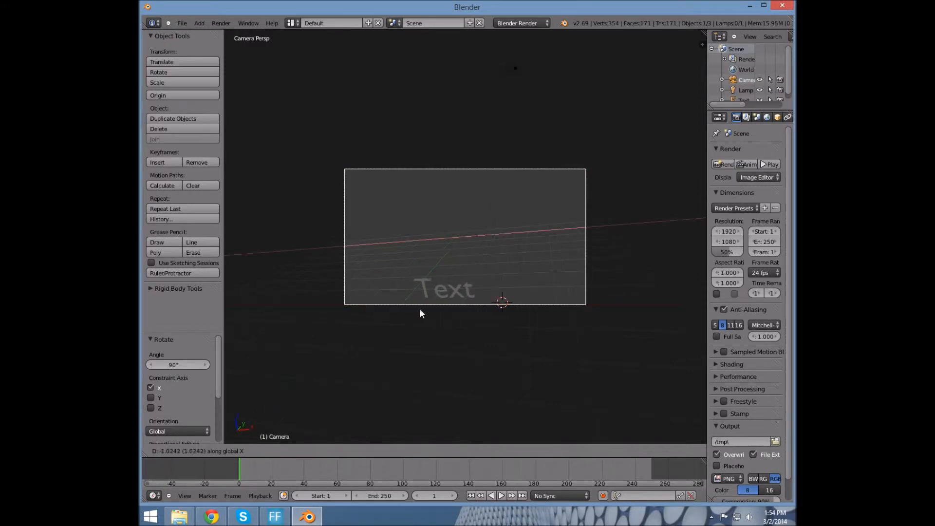
pyautogui.click(408, 312)
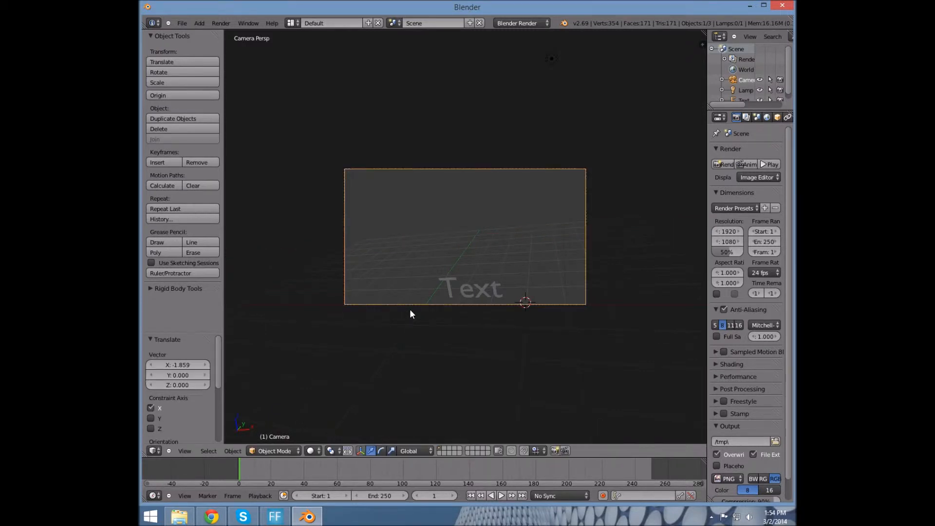
pyautogui.press('r')
pyautogui.press('r')
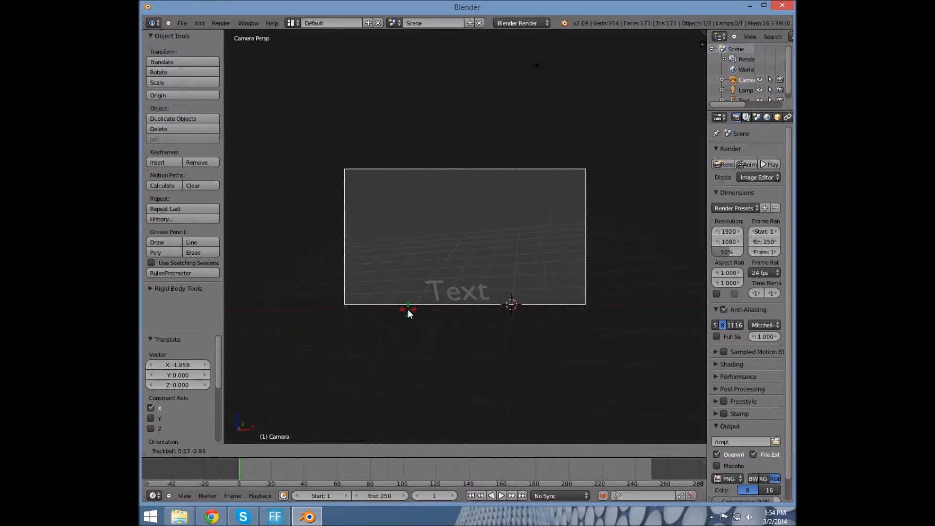
pyautogui.click(408, 308)
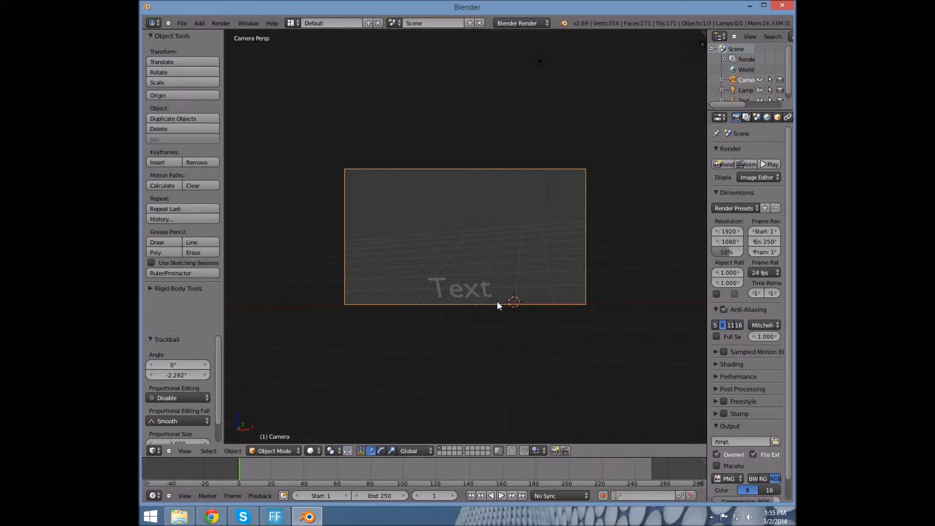
pyautogui.moveTo(522, 307); pyautogui.dragTo(542, 310, button='middle')
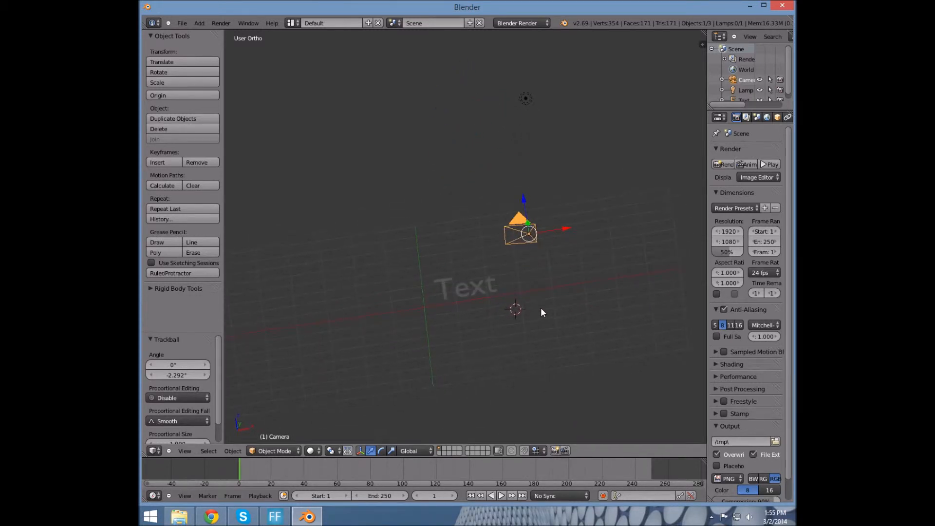
# Move the camera down-left, rotate it about Y, and look through it again
pyautogui.moveTo(524, 232); pyautogui.dragTo(479, 280)
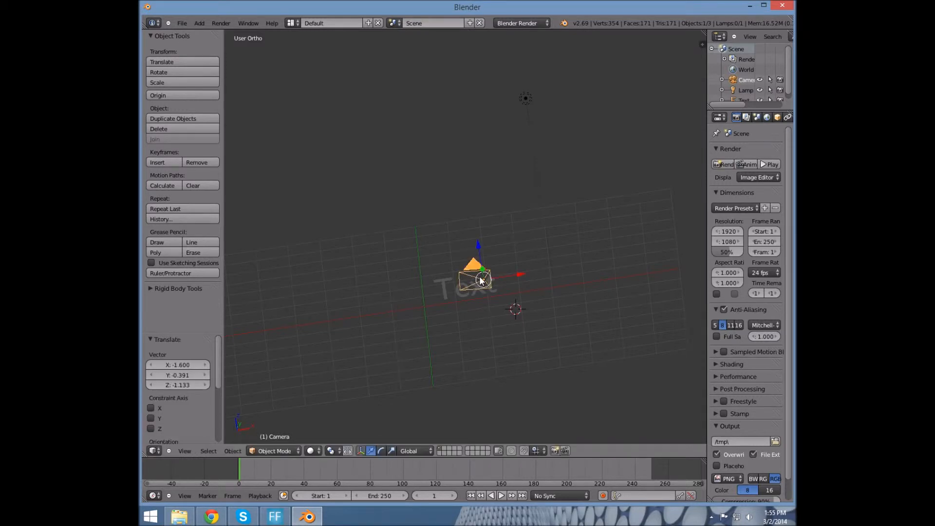
pyautogui.press('r')
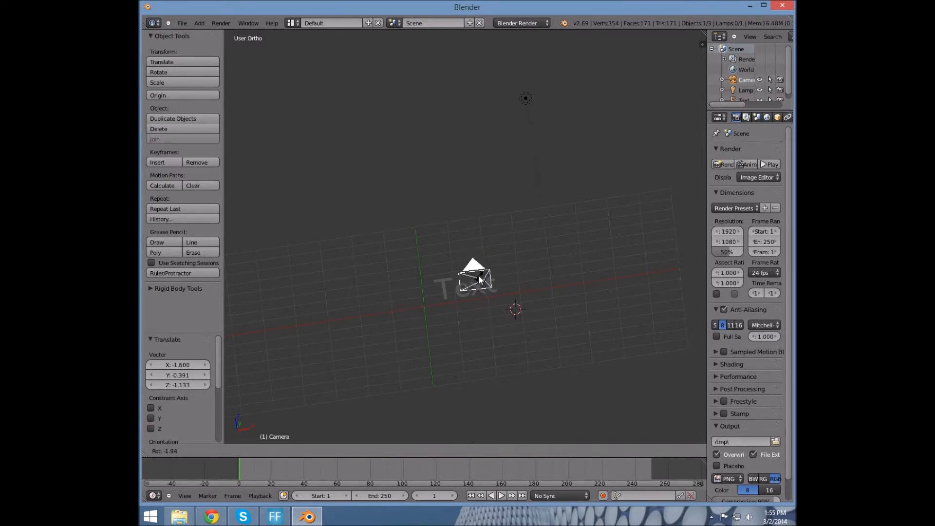
pyautogui.press('y')
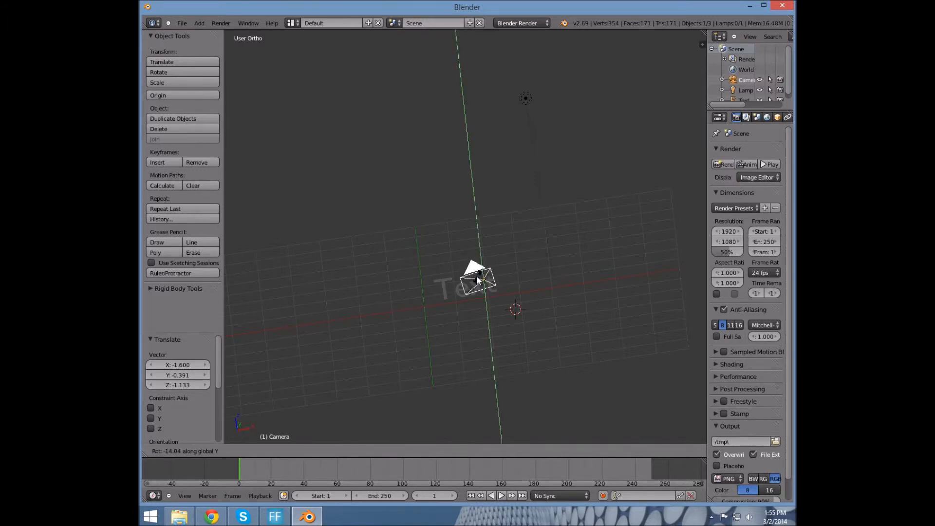
pyautogui.click(477, 279)
pyautogui.press('KP_0')
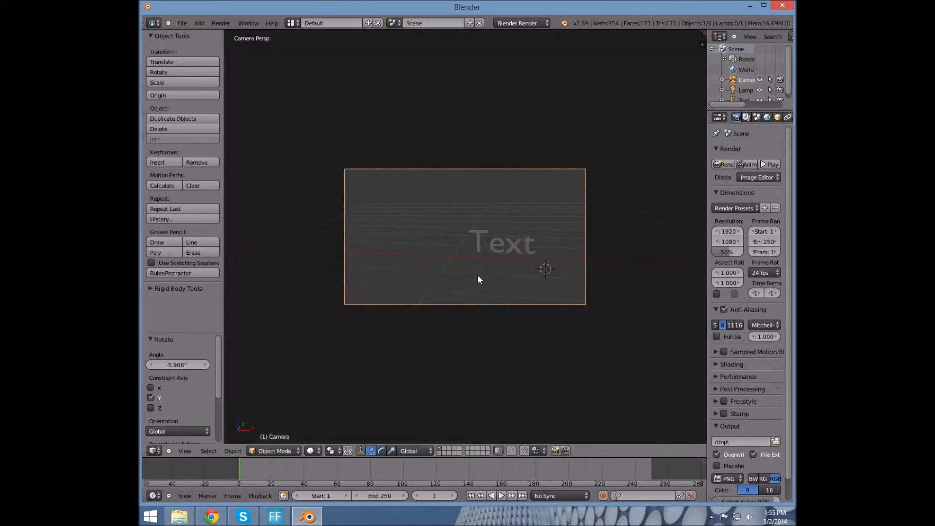
# Move the Text by X -1.090, Y -0.374, Z -0.346 and give it a slight trackball tilt
pyautogui.click(500, 244)
pyautogui.rightClick(499, 244)
pyautogui.press('g')
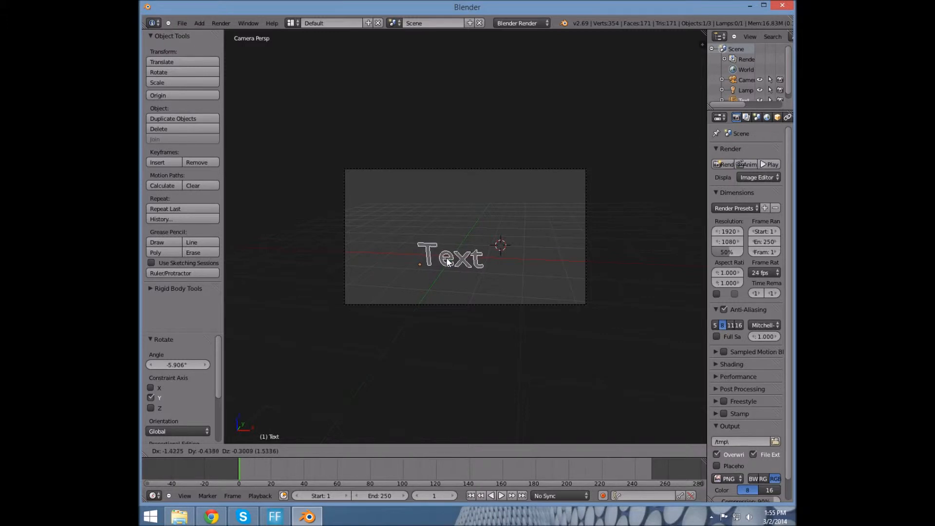
pyautogui.click(458, 263)
pyautogui.press('r')
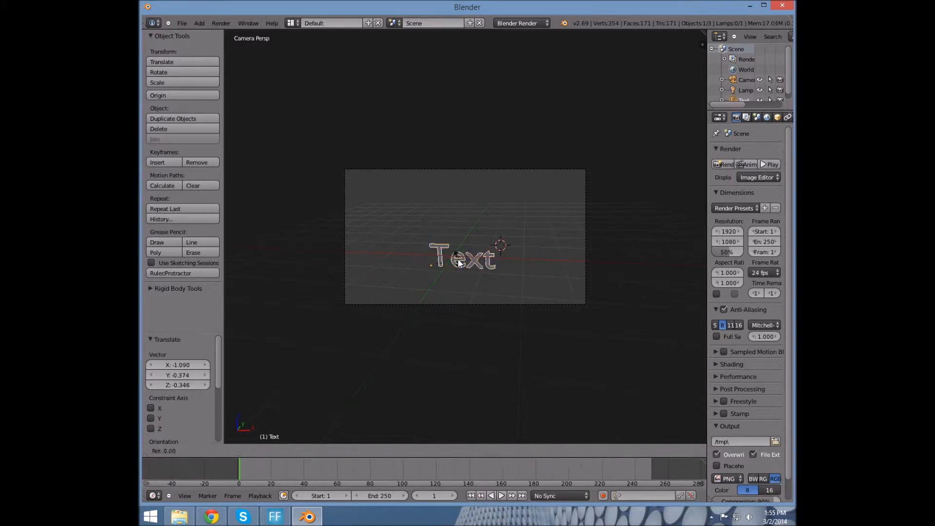
pyautogui.press('y')
pyautogui.press('r')
pyautogui.click(480, 252)
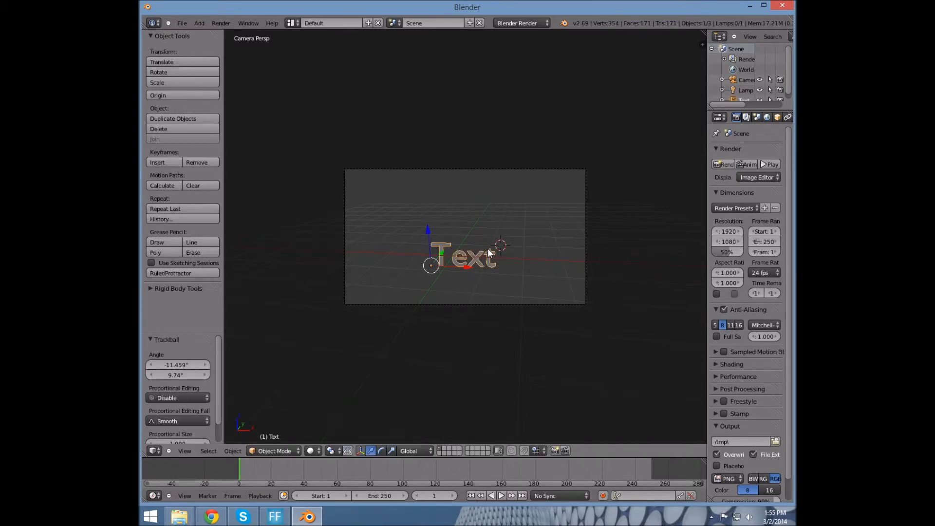
# Replace the default word 'Text' with 'Chimneyswift11' in Edit Mode
pyautogui.press('Tab')
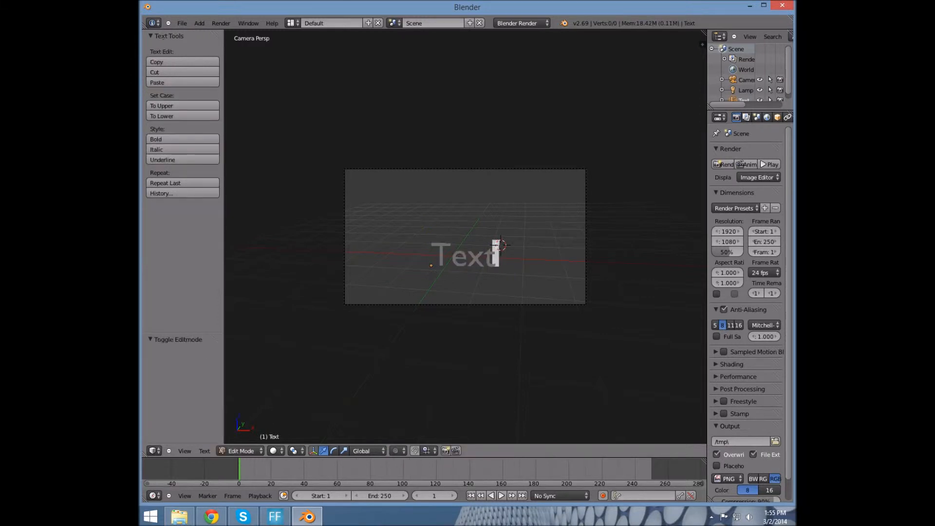
pyautogui.press('BackSpace')
pyautogui.press('BackSpace')
pyautogui.press('BackSpace')
pyautogui.press('BackSpace')
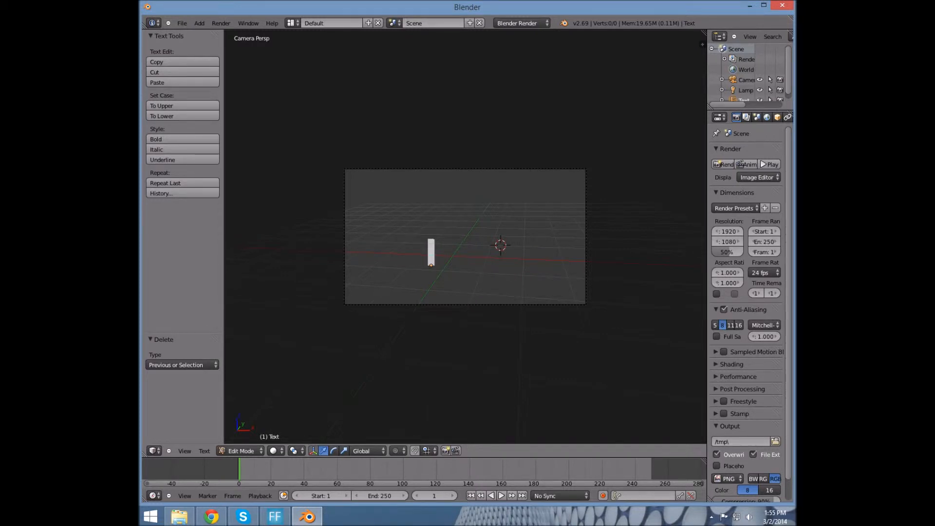
pyautogui.write('CH')
pyautogui.press('BackSpace')
pyautogui.write('him')
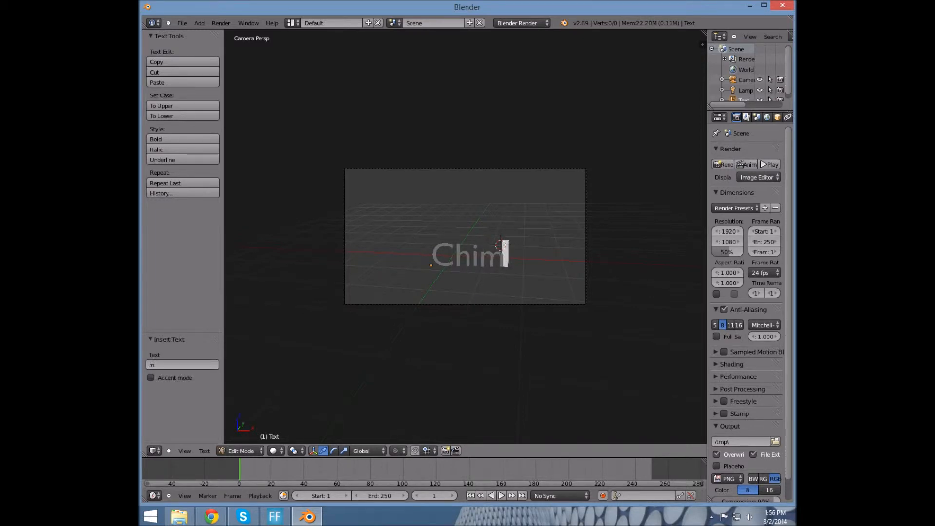
pyautogui.write('neyswift')
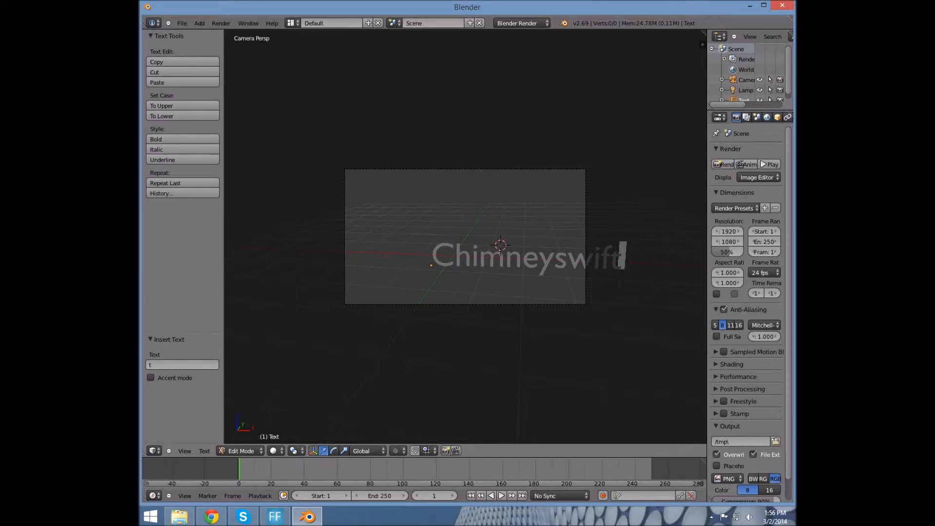
pyautogui.write('11')
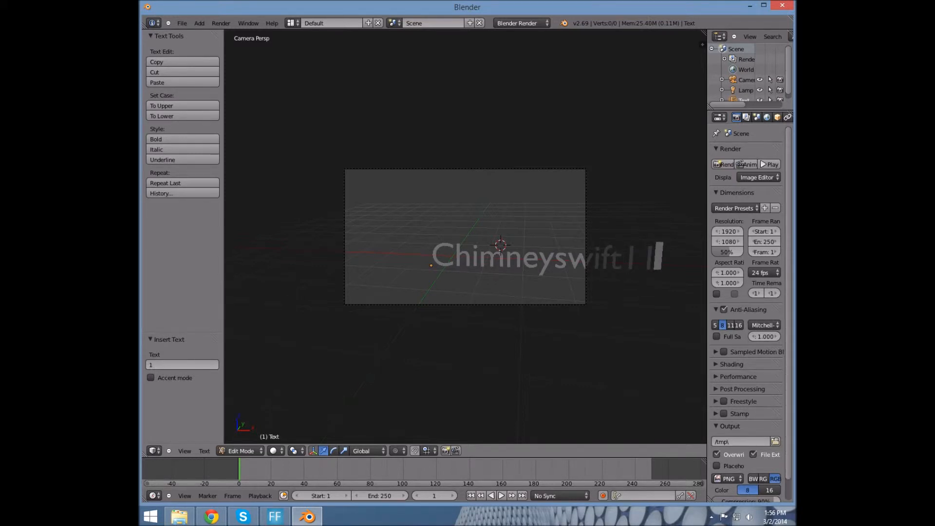
pyautogui.press('Tab')
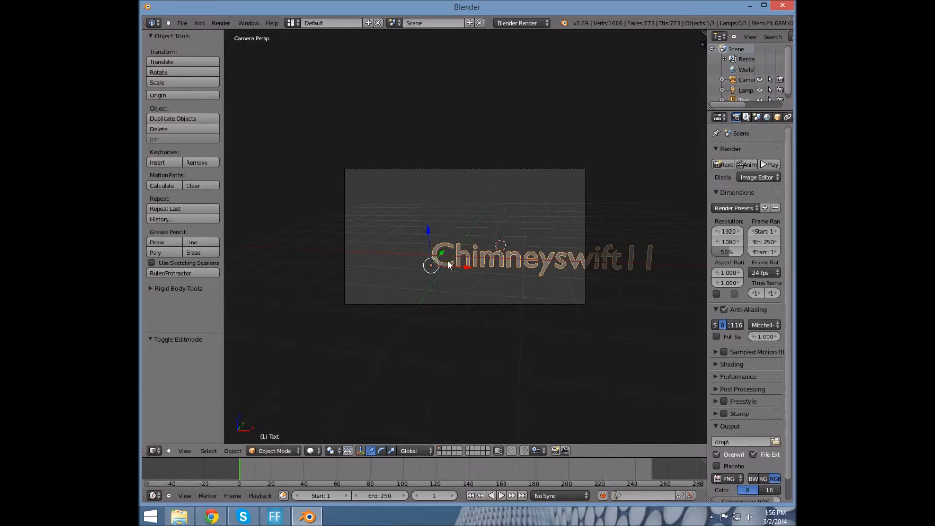
# Shift the text left by X -2.099 so it sits inside the camera frame
pyautogui.press('g')
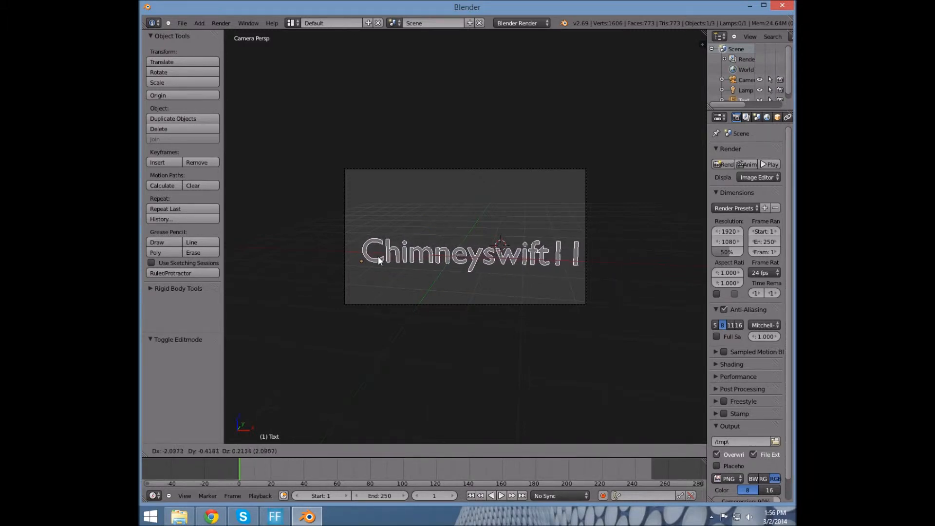
pyautogui.click(377, 253)
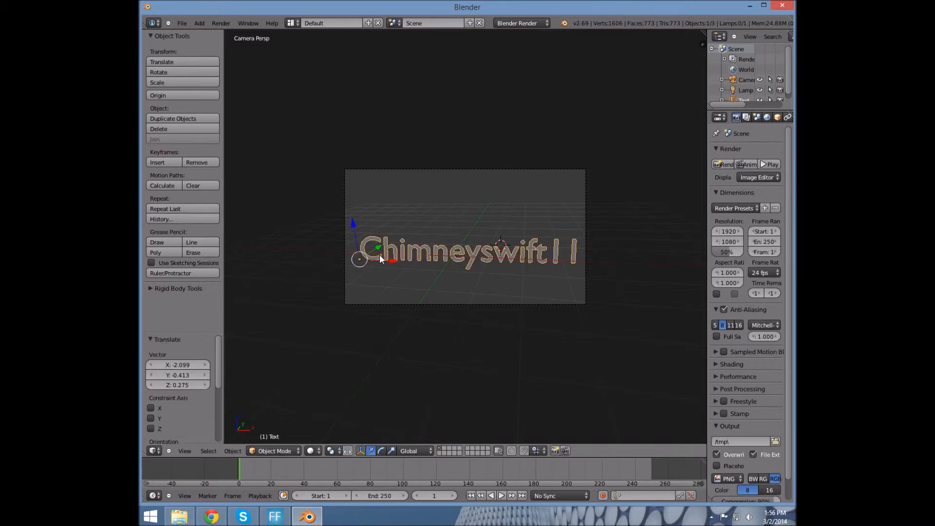
pyautogui.scroll(1, 379, 254)
# Widen the Properties side area by dragging its divider left
pyautogui.scroll(1, 379, 254)
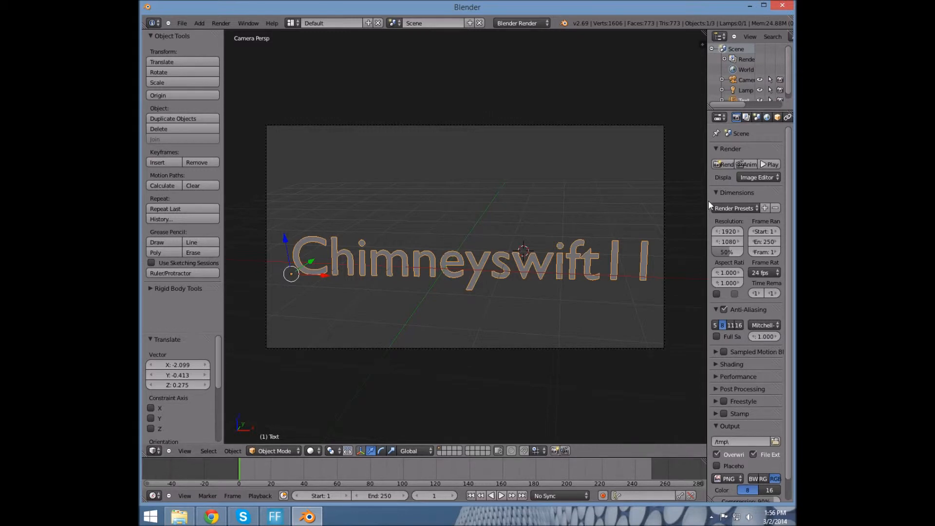
pyautogui.moveTo(706, 205); pyautogui.dragTo(697, 207)
pyautogui.moveTo(659, 211); pyautogui.dragTo(646, 212)
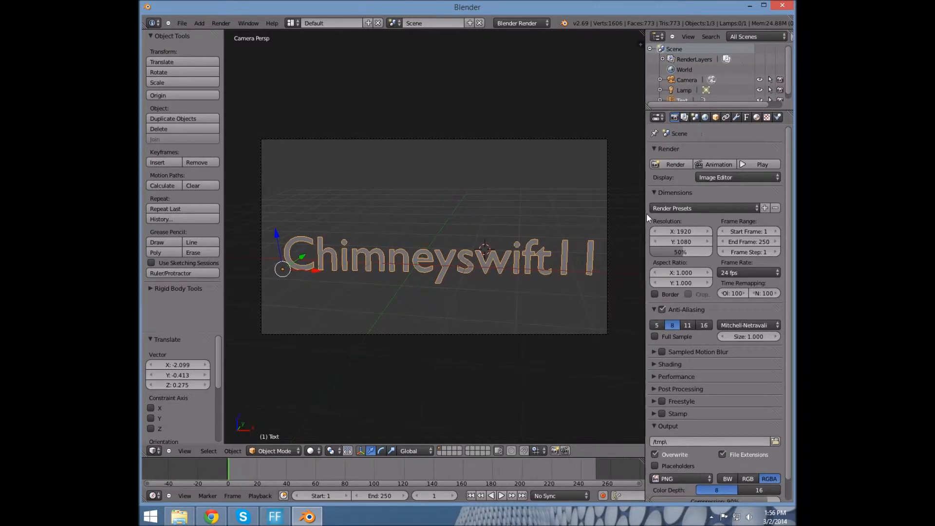
# Open the text's Object Data settings and browse for a new Regular font file
pyautogui.click(660, 119)
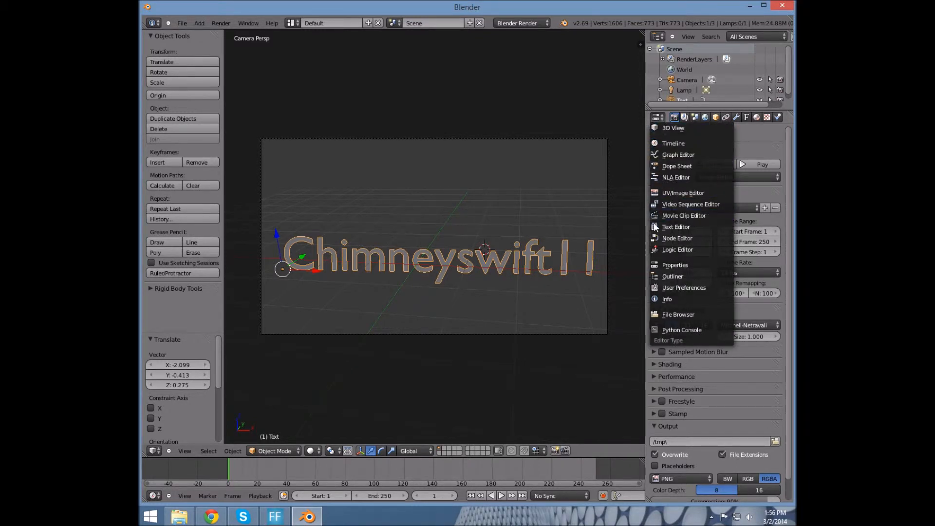
pyautogui.click(668, 266)
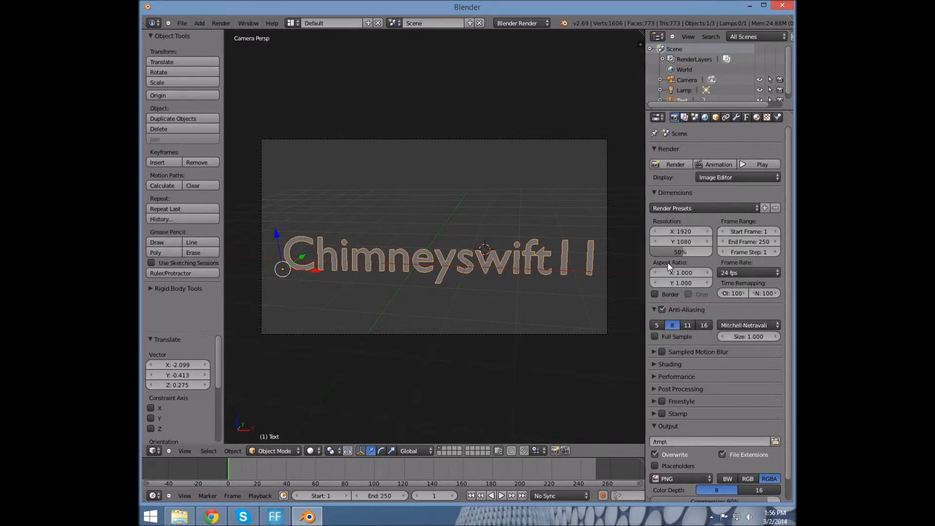
pyautogui.click(707, 117)
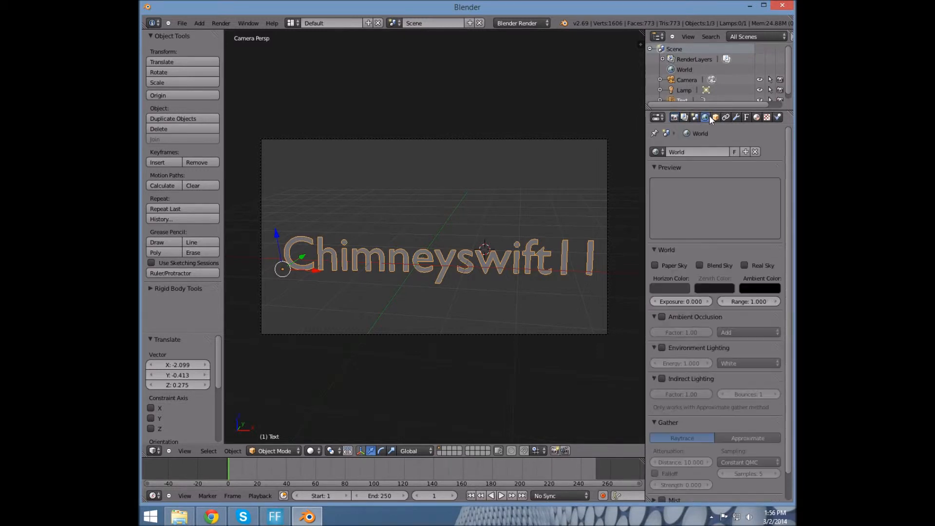
pyautogui.click(746, 117)
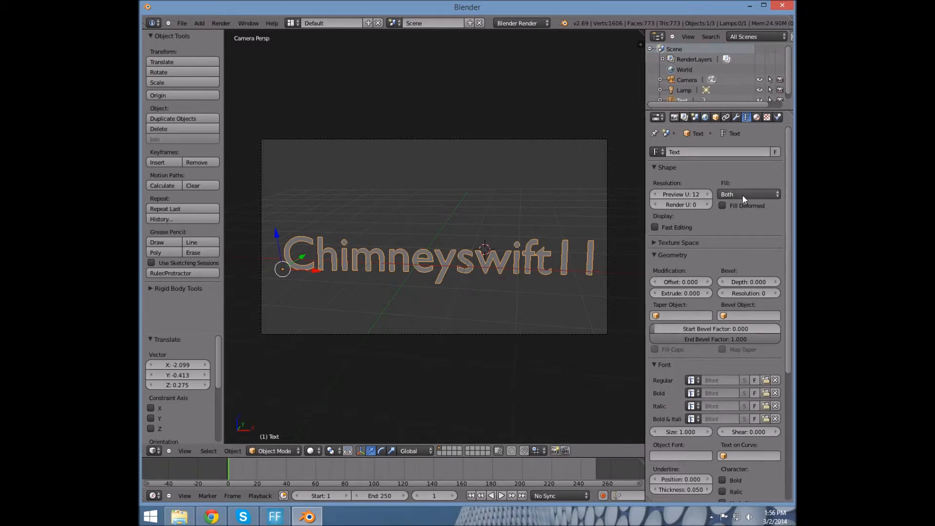
pyautogui.scroll(-2, 711, 153)
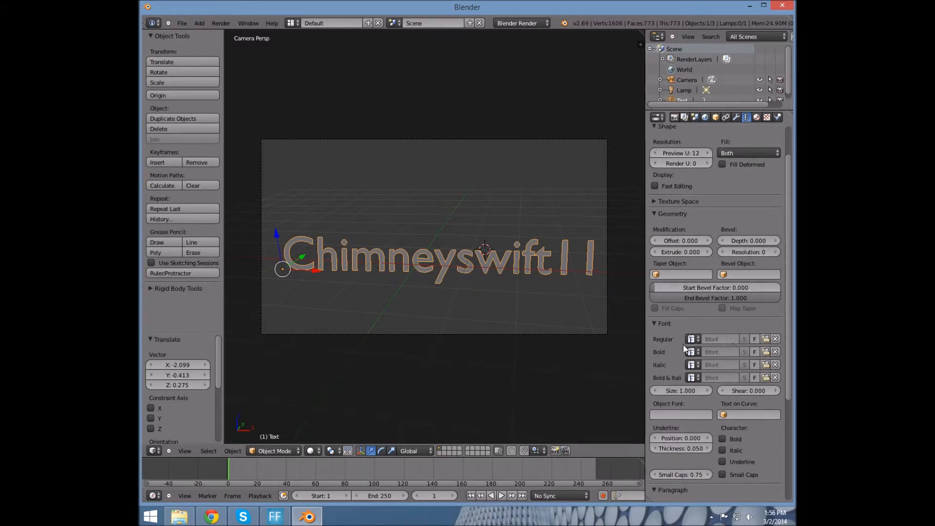
pyautogui.click(761, 338)
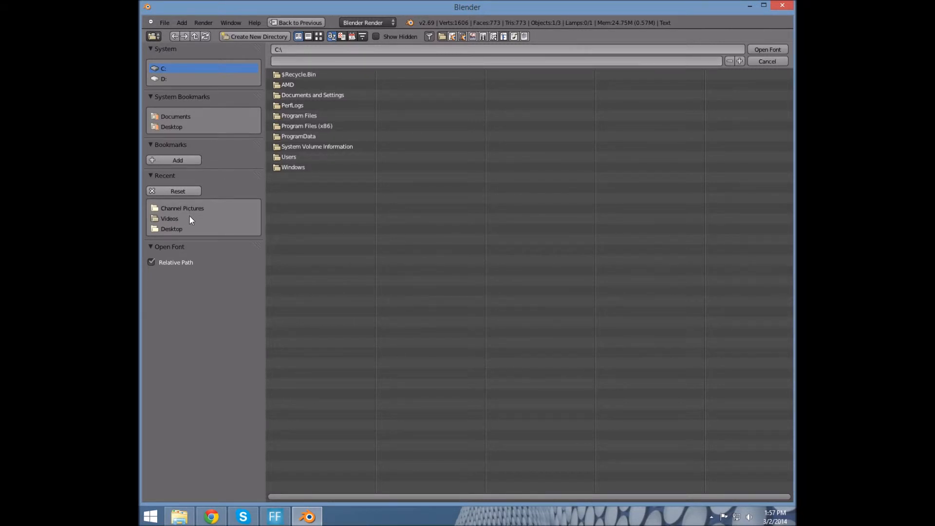
# Load pdark.ttf from the Desktop as the text's regular font
pyautogui.click(184, 229)
pyautogui.click(309, 126)
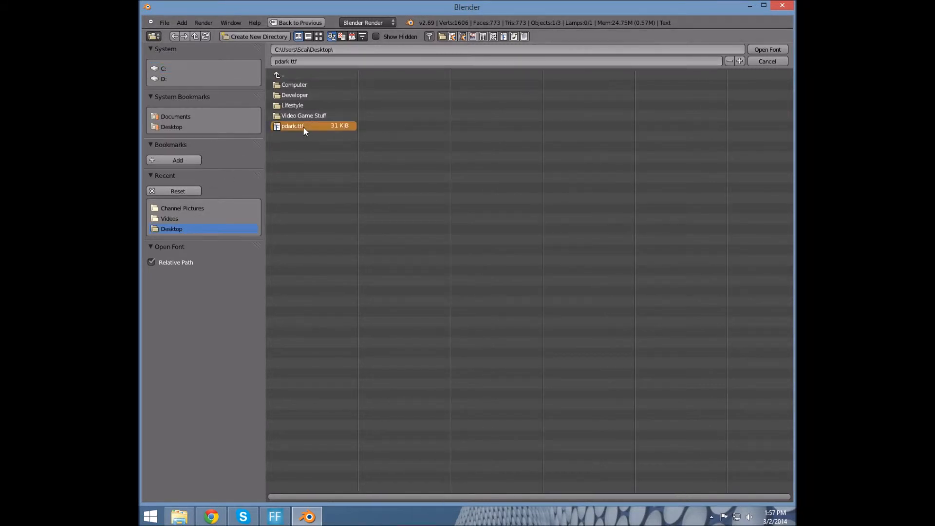
pyautogui.click(768, 50)
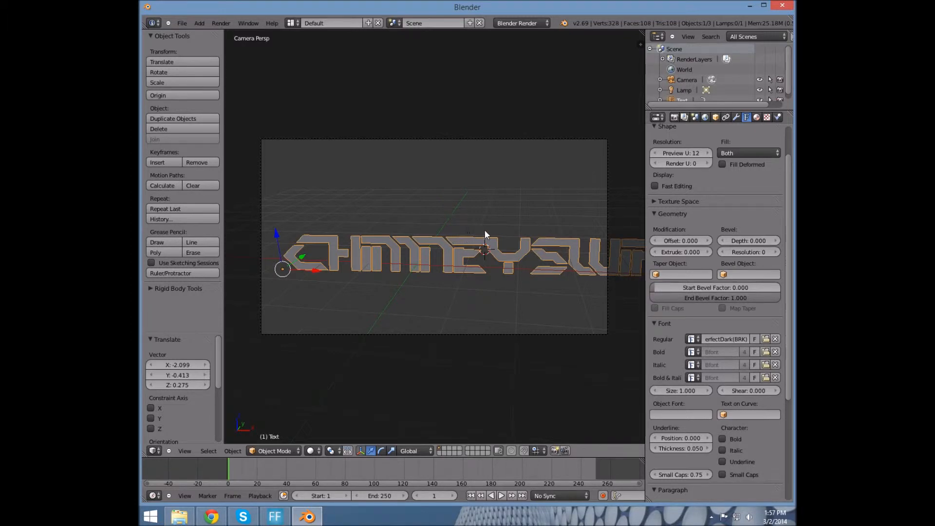
pyautogui.press('s')
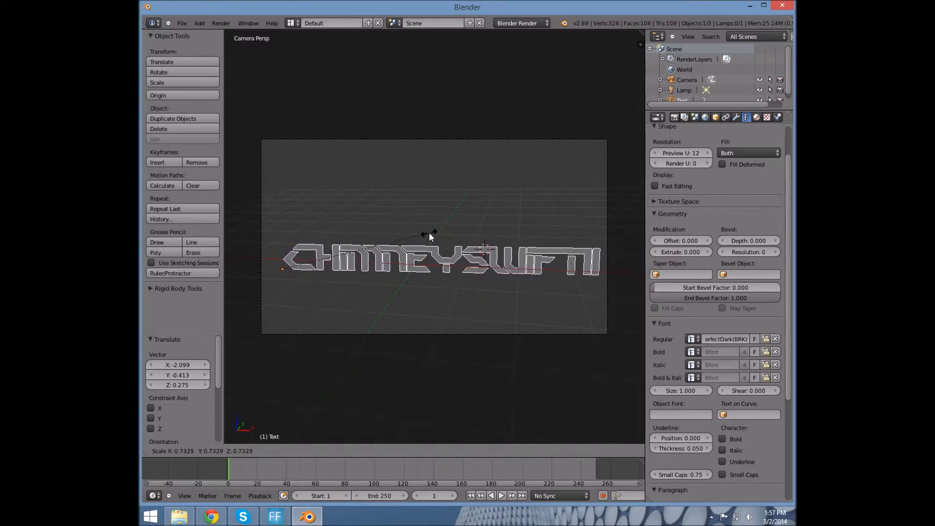
# Shrink the text to 0.733 scale, move it left, and scale it up slightly to fit the frame
pyautogui.click(429, 232)
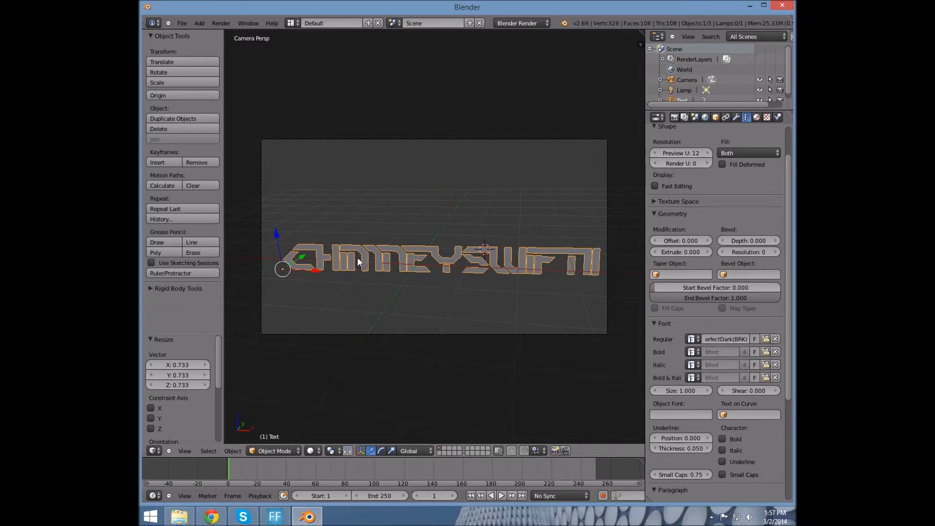
pyautogui.press('g')
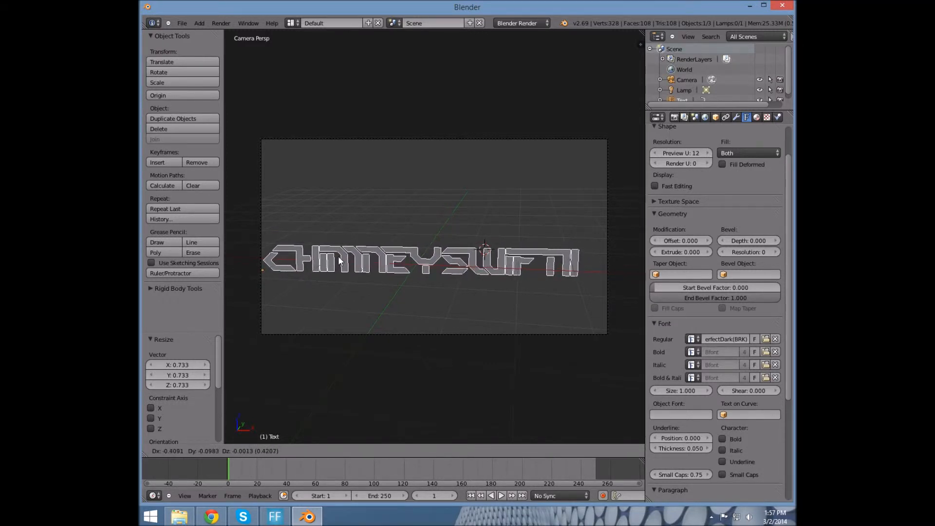
pyautogui.click(340, 260)
pyautogui.press('s')
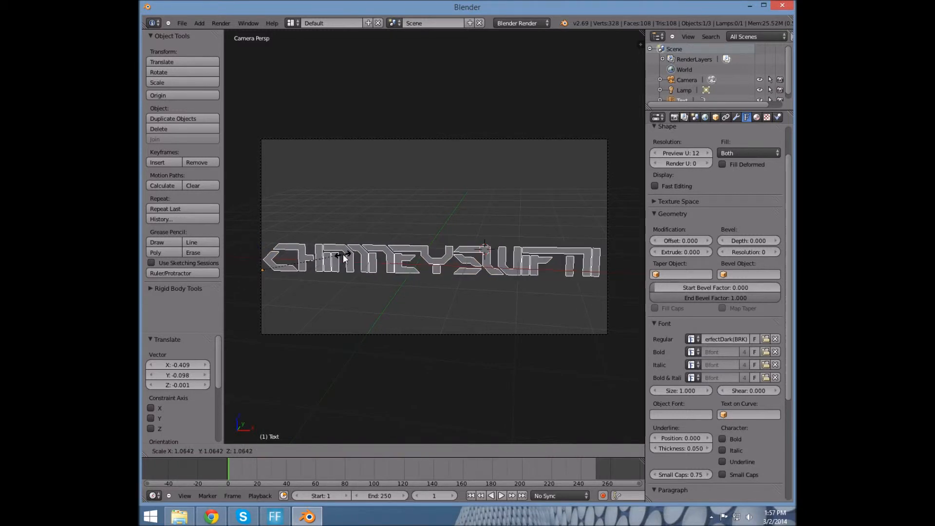
pyautogui.click(343, 258)
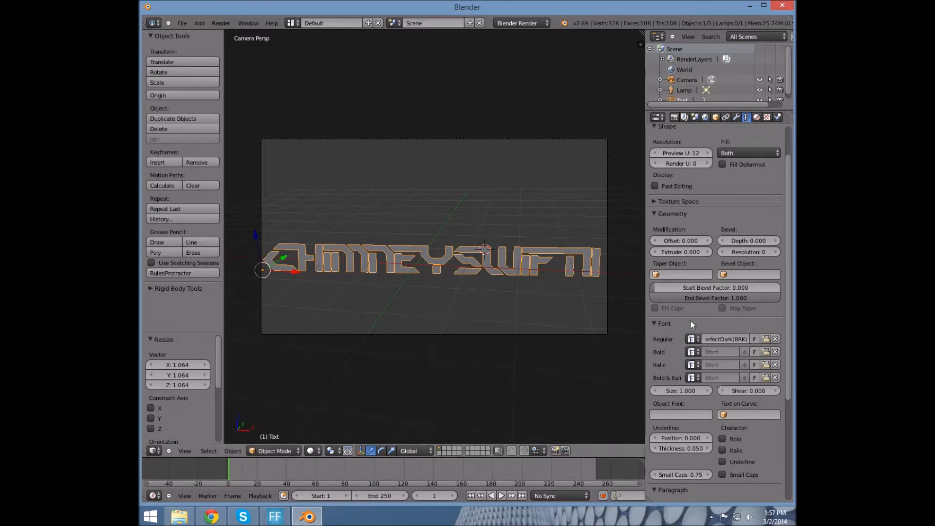
# Set the text's extrude depth to 0.1 and orbit to inspect its thickness
pyautogui.click(687, 255)
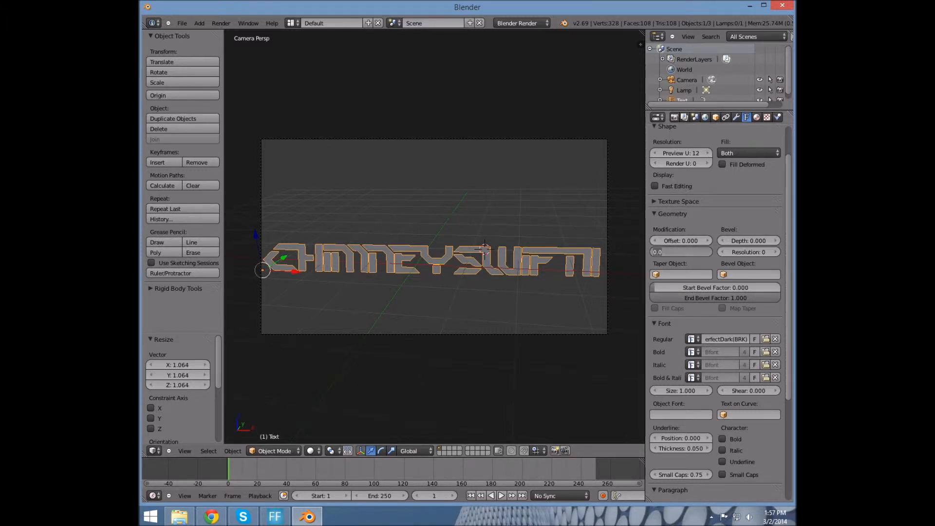
pyautogui.write('00')
pyautogui.press('Return')
pyautogui.click(681, 252)
pyautogui.press('Return')
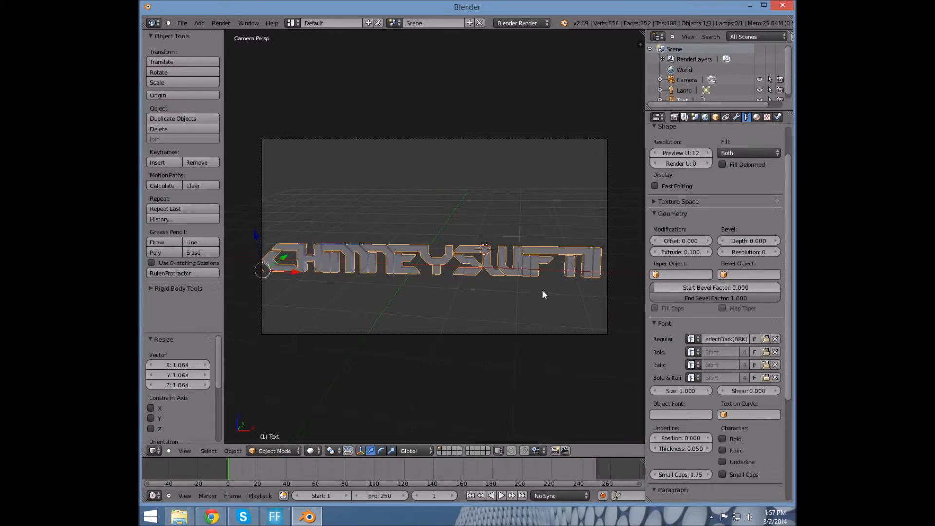
pyautogui.scroll(6, 545, 260)
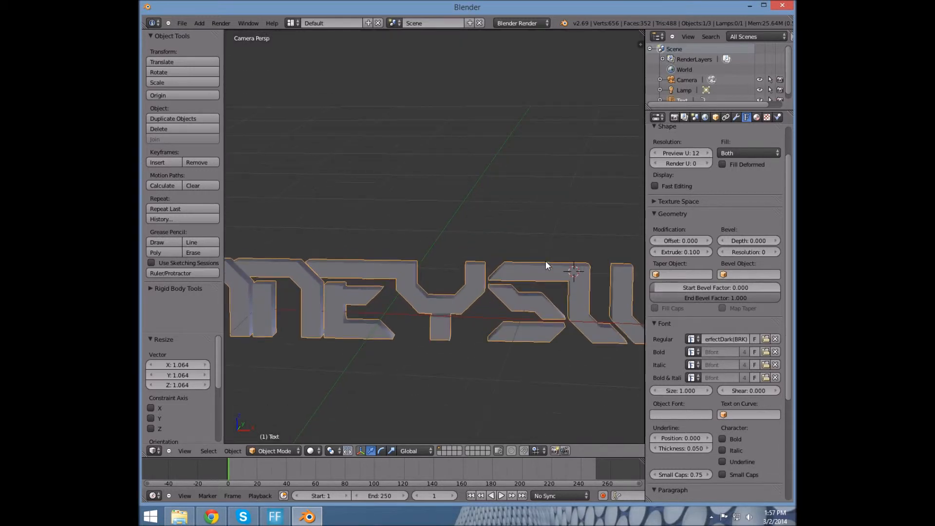
pyautogui.scroll(-6, 545, 261)
pyautogui.moveTo(545, 261); pyautogui.dragTo(476, 252, button='middle')
pyautogui.scroll(6, 476, 252)
# Nudge the extrusion up and down, then reset it to 0.0
pyautogui.click(695, 251)
pyautogui.click(700, 253)
pyautogui.click(651, 252)
pyautogui.click(650, 252)
pyautogui.click(650, 252)
pyautogui.click(651, 252)
pyautogui.click(650, 253)
pyautogui.click(650, 252)
pyautogui.click(650, 253)
pyautogui.click(669, 252)
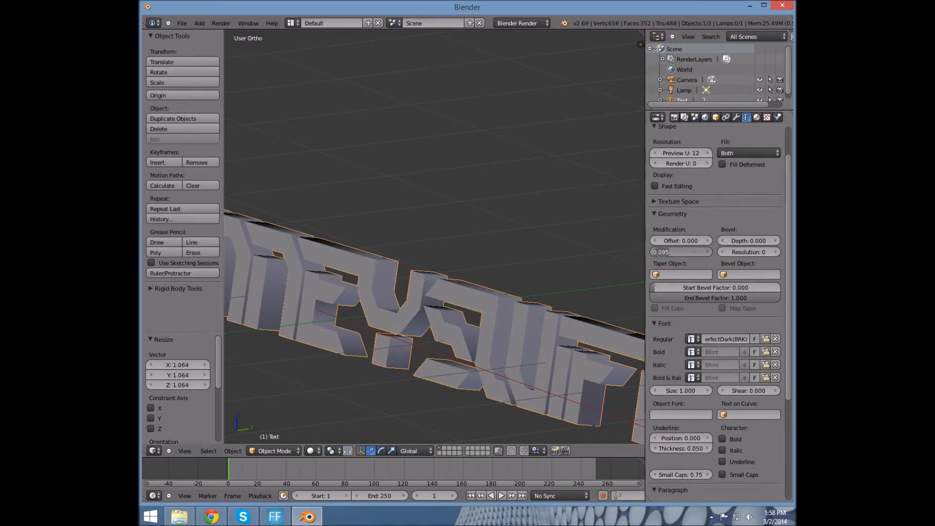
pyautogui.write('0.0')
pyautogui.press('Return')
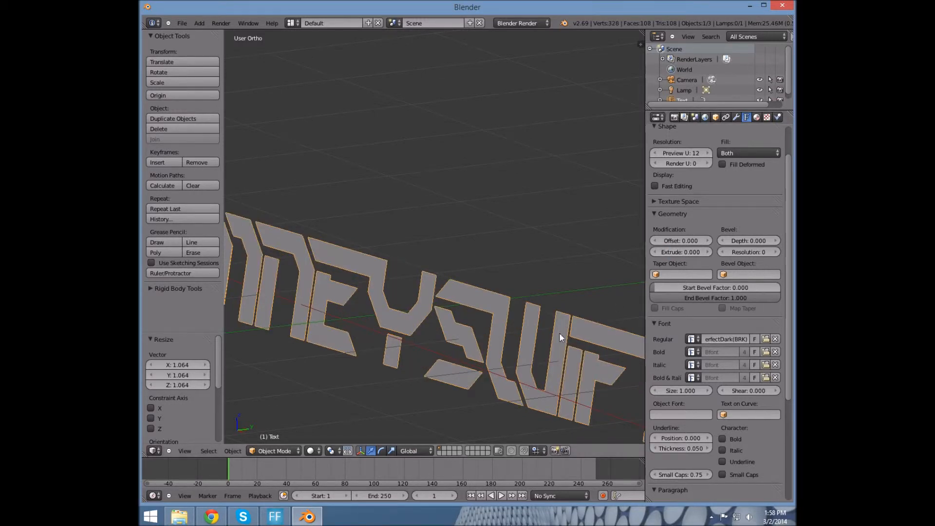
pyautogui.moveTo(559, 329); pyautogui.dragTo(575, 302, button='middle')
# Set the extrude back to 0.1 and view the text through the camera, zoomed out
pyautogui.click(683, 252)
pyautogui.click(685, 253)
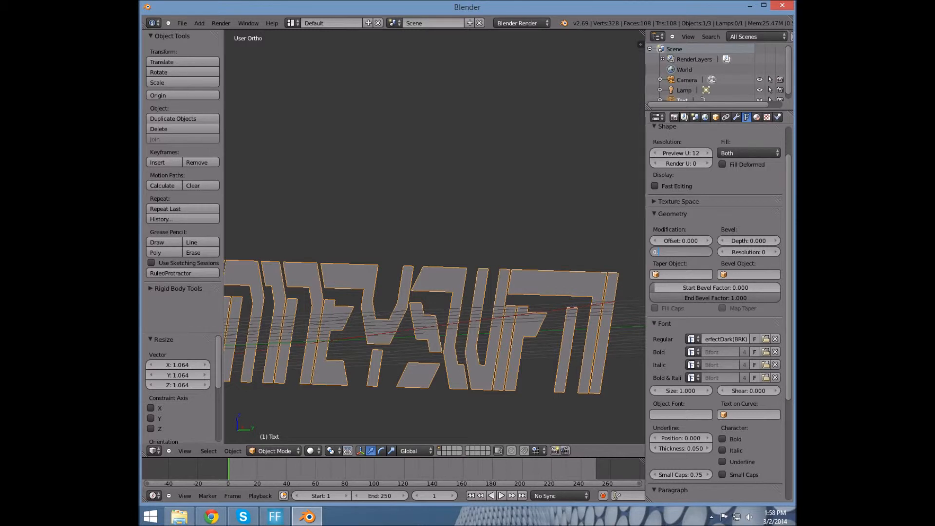
pyautogui.press('Return')
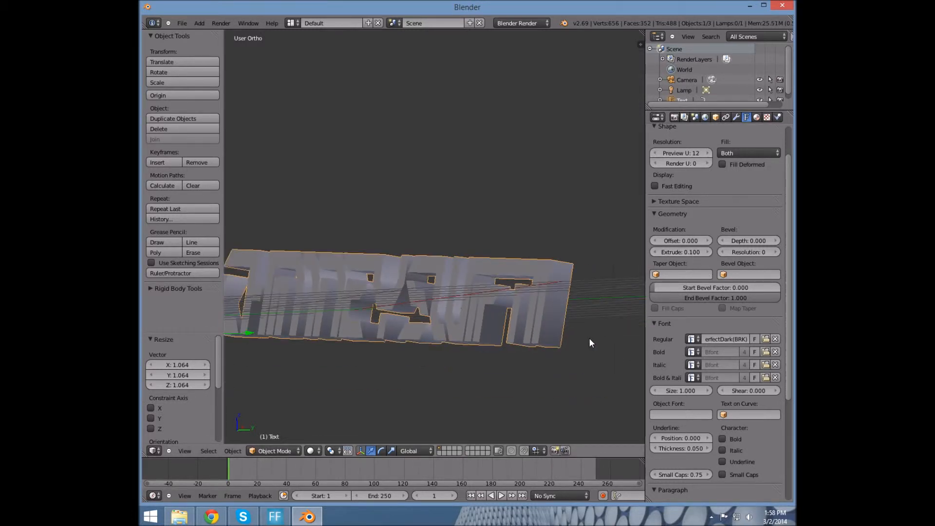
pyautogui.press('KP_0')
pyautogui.scroll(-6, 571, 303)
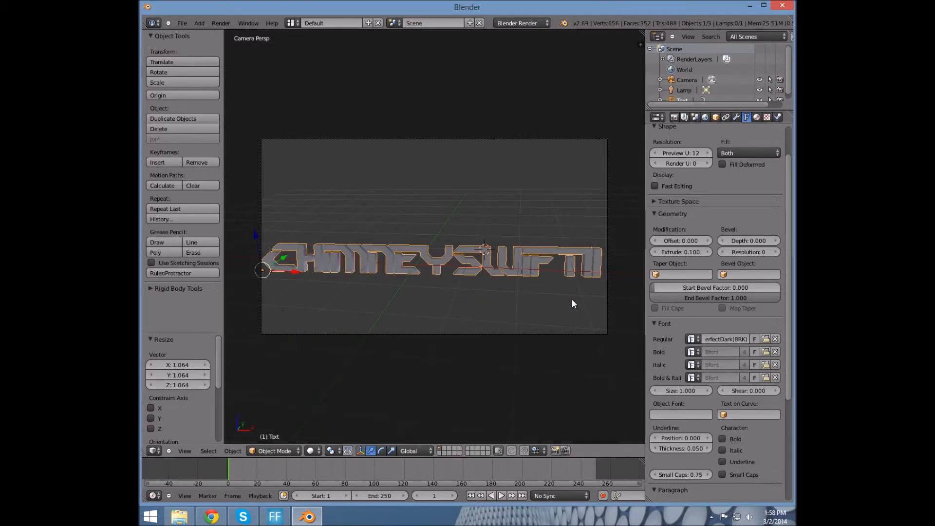
pyautogui.press('F12')
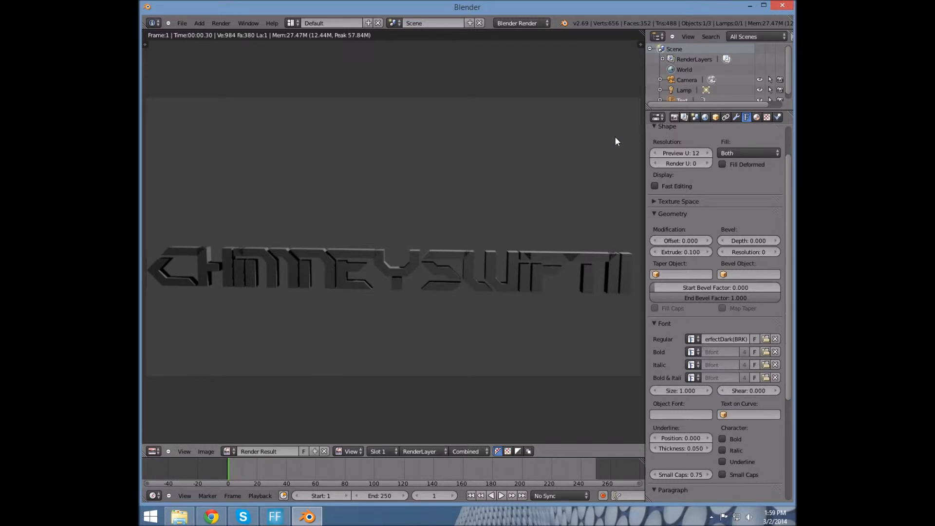
pyautogui.press('Escape')
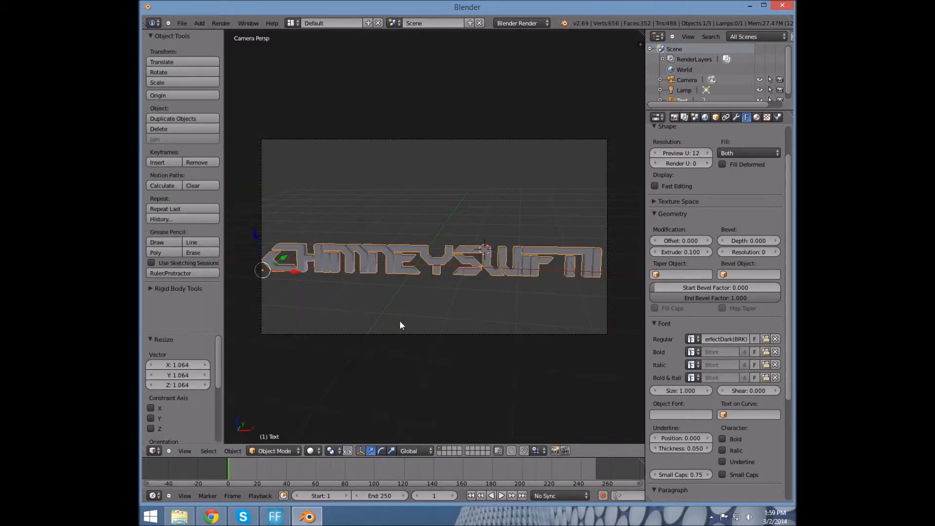
# Add a new material to the text and tint its diffuse colour light green
pyautogui.click(756, 118)
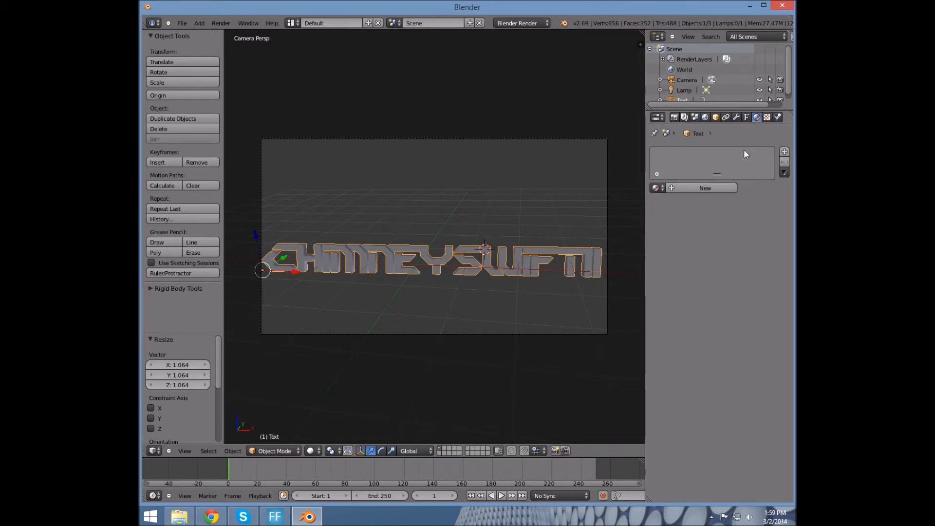
pyautogui.click(696, 188)
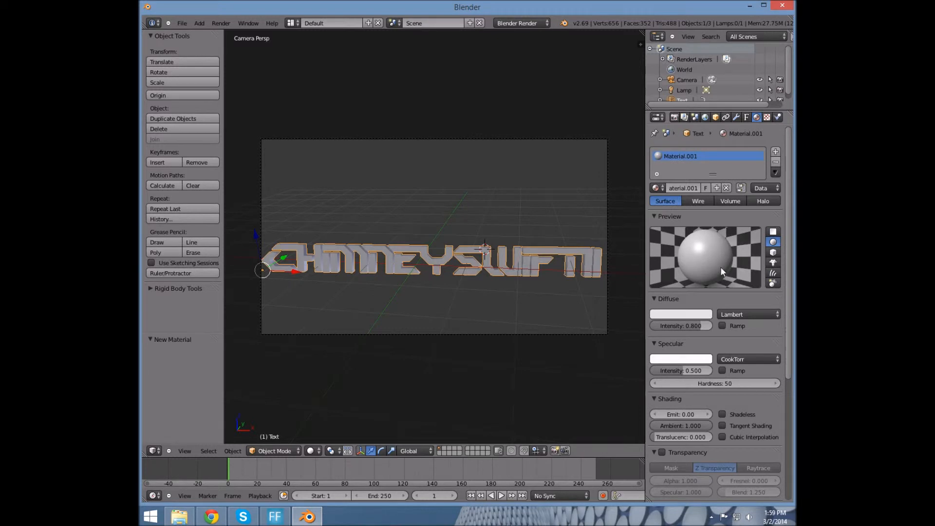
pyautogui.click(674, 315)
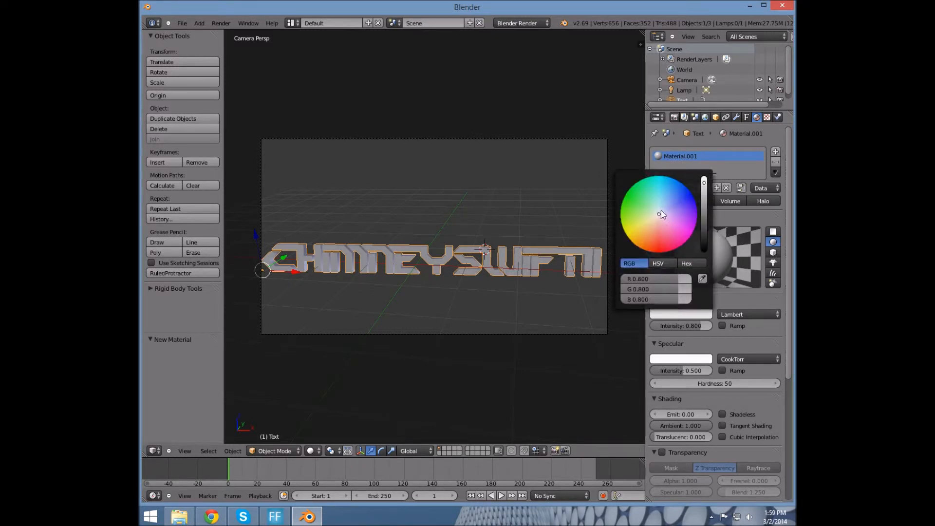
pyautogui.moveTo(661, 215); pyautogui.dragTo(629, 237)
# Change the diffuse colour to a bright saturated yellow, then bring up Chrome
pyautogui.click(689, 315)
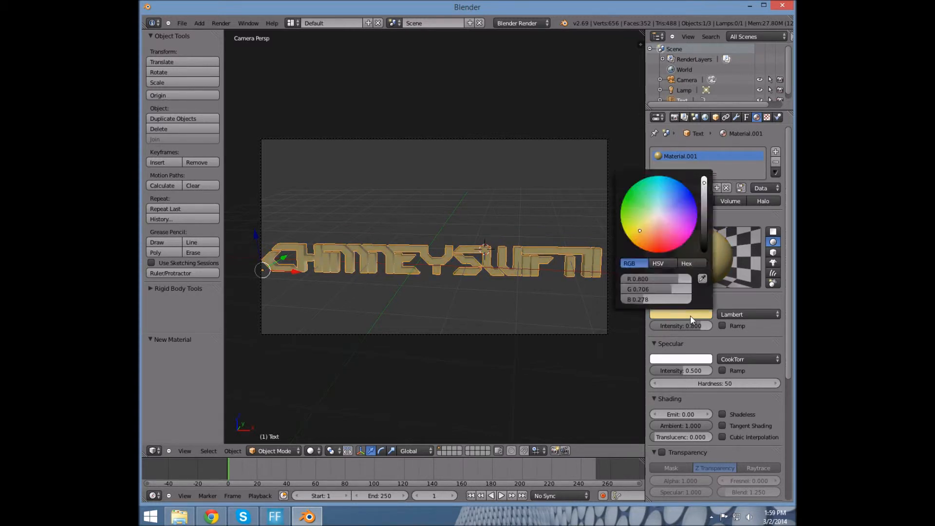
pyautogui.click(704, 178)
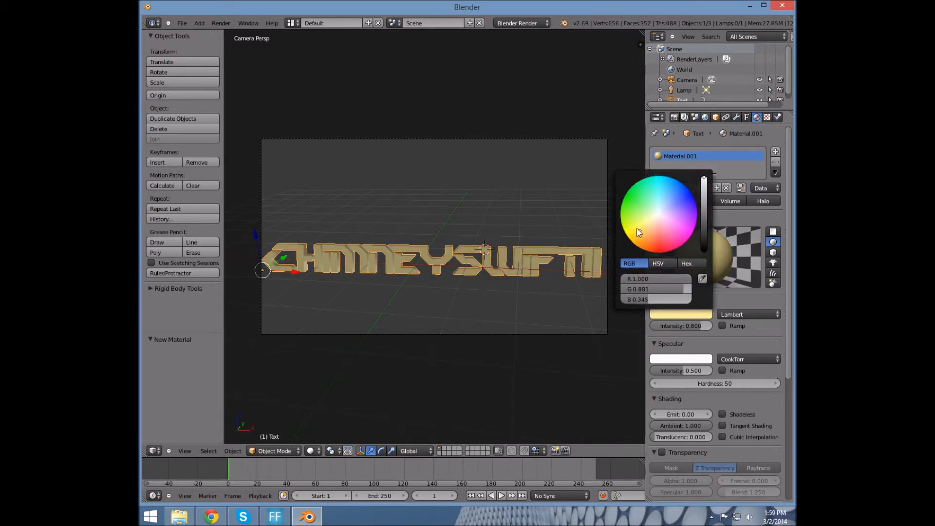
pyautogui.moveTo(632, 231); pyautogui.dragTo(620, 242)
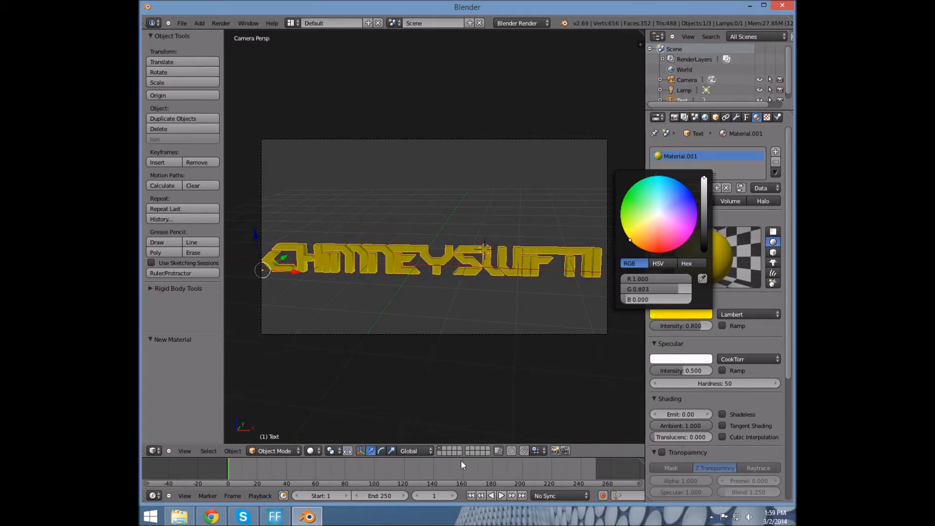
pyautogui.click(211, 516)
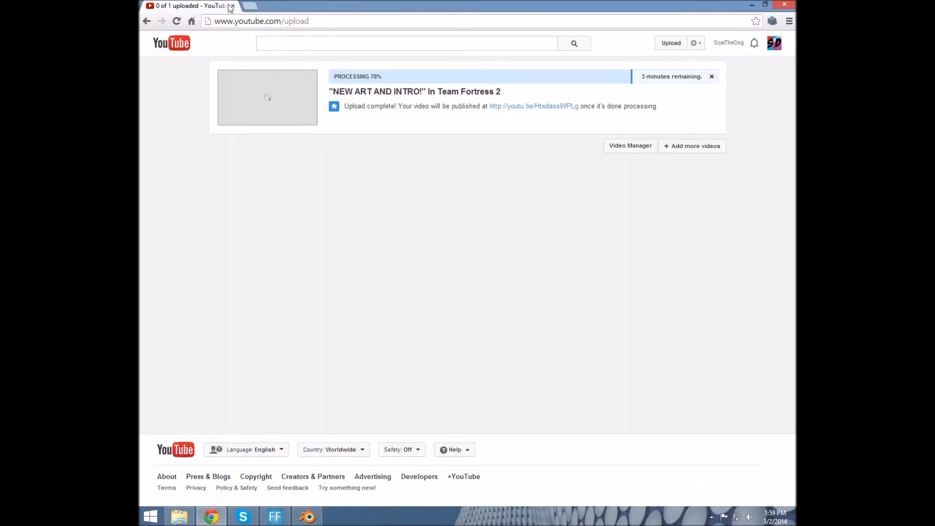
pyautogui.click(251, 6)
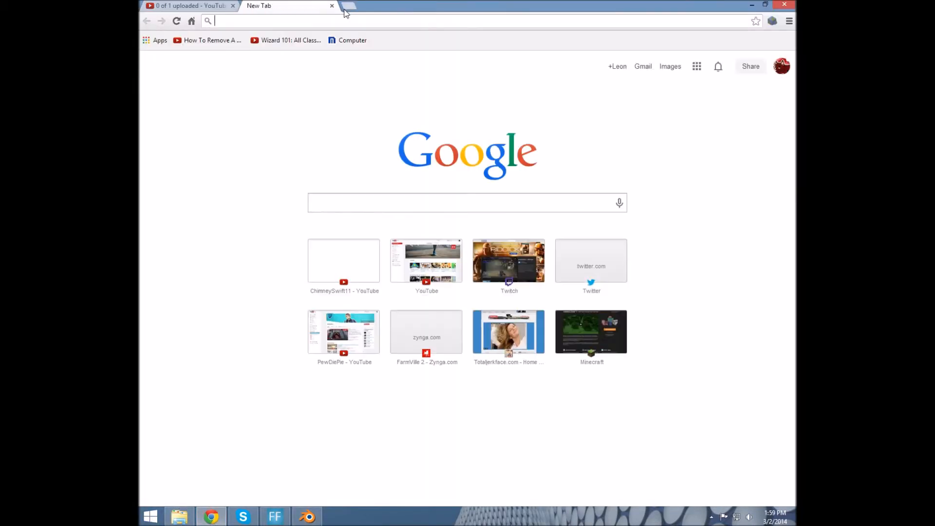
pyautogui.write('color')
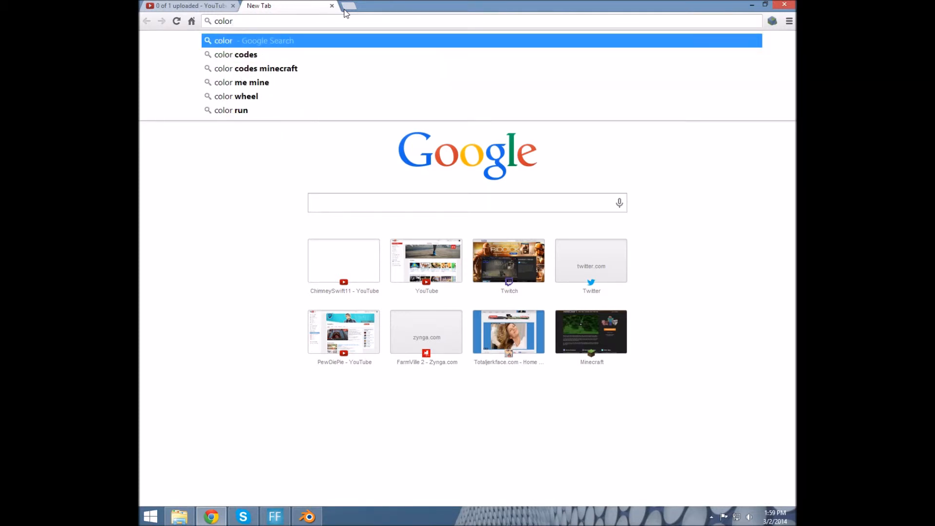
pyautogui.press('Down')
pyautogui.press('BackSpace')
pyautogui.write('for')
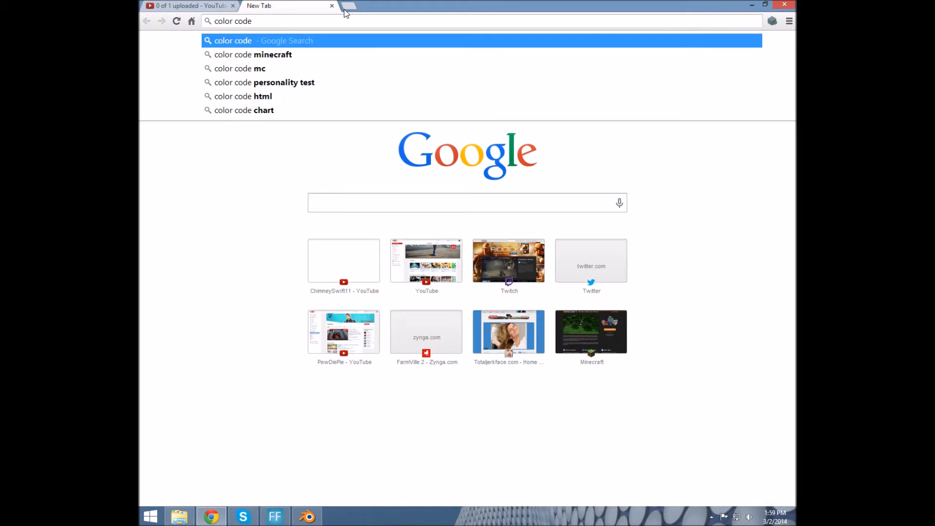
pyautogui.press('BackSpace')
pyautogui.press('BackSpace')
pyautogui.press('BackSpace')
pyautogui.press('BackSpace')
pyautogui.press('BackSpace')
pyautogui.press('BackSpace')
pyautogui.press('BackSpace')
pyautogui.press('BackSpace')
pyautogui.press('BackSpace')
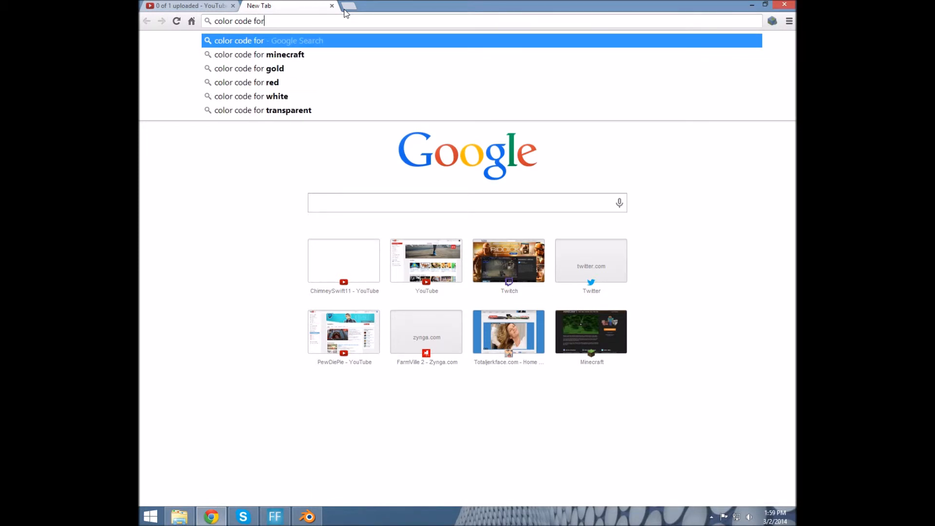
pyautogui.write('combo co')
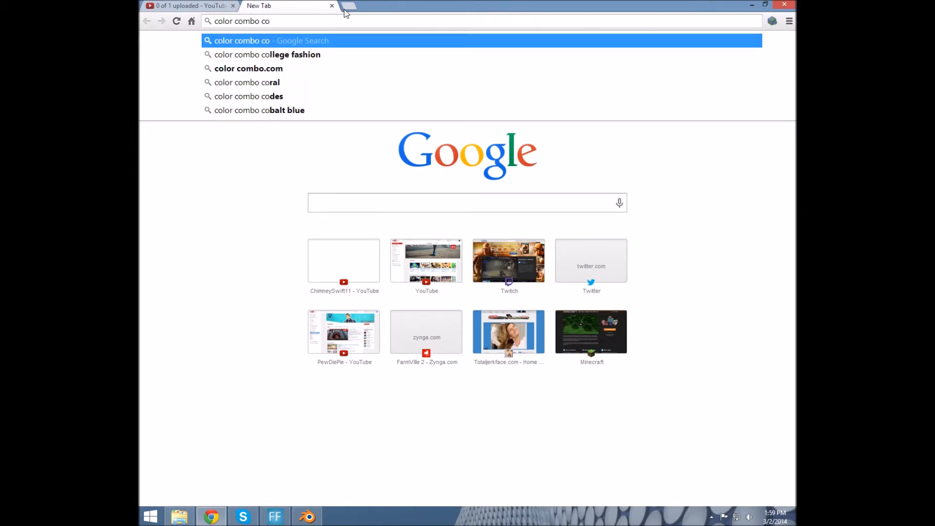
pyautogui.press('BackSpace')
pyautogui.press('BackSpace')
pyautogui.press('BackSpace')
pyautogui.press('BackSpace')
pyautogui.press('BackSpace')
pyautogui.press('BackSpace')
pyautogui.press('BackSpace')
pyautogui.press('BackSpace')
pyautogui.press('BackSpace')
pyautogui.press('BackSpace')
pyautogui.press('BackSpace')
pyautogui.press('BackSpace')
pyautogui.press('BackSpace')
pyautogui.press('BackSpace')
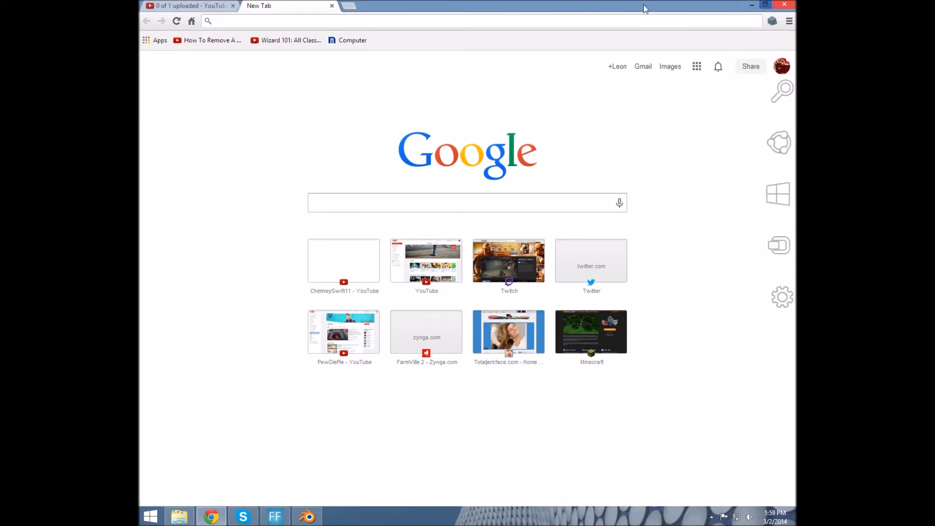
pyautogui.click(332, 6)
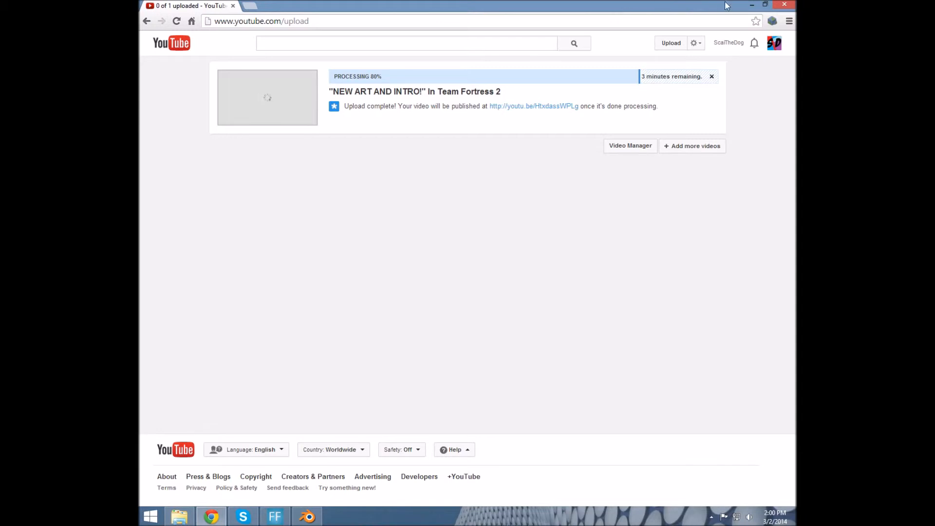
# Back in Blender, set Material.001's diffuse colour to crimson red (R 0.900, B 0.107)
pyautogui.click(752, 4)
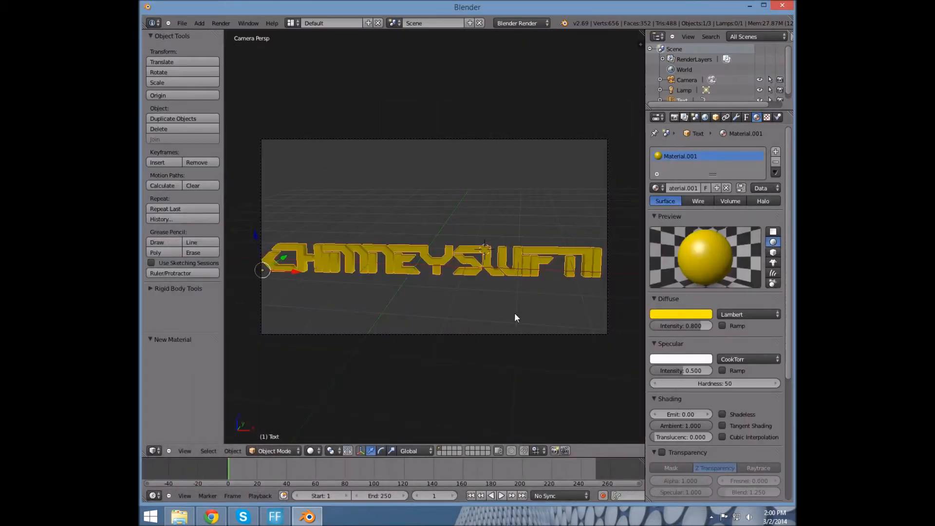
pyautogui.click(667, 313)
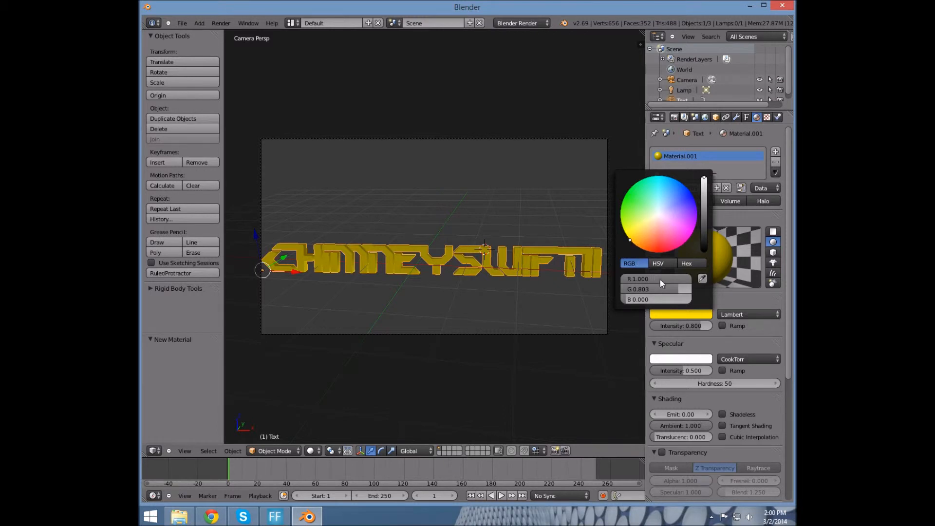
pyautogui.moveTo(662, 286); pyautogui.dragTo(683, 286)
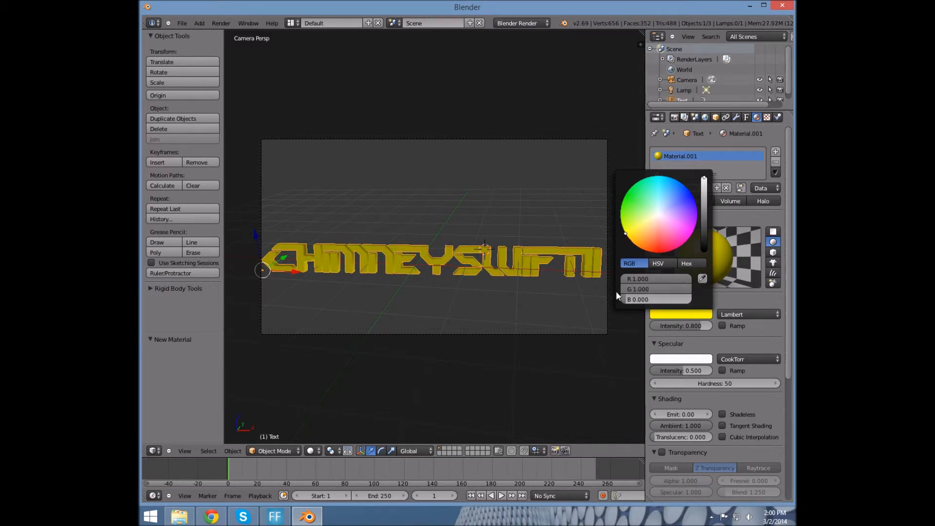
pyautogui.moveTo(625, 297); pyautogui.dragTo(557, 302)
pyautogui.moveTo(686, 289); pyautogui.dragTo(642, 296)
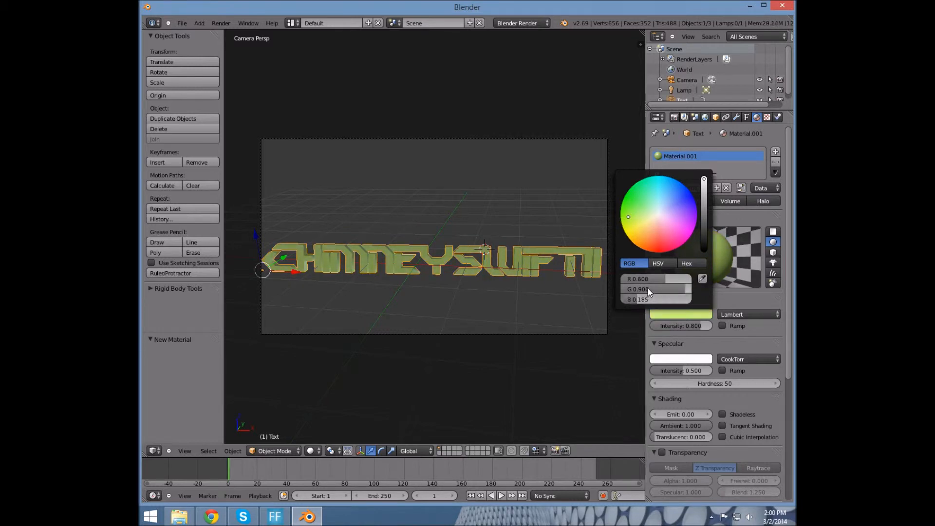
pyautogui.moveTo(641, 222); pyautogui.dragTo(664, 254)
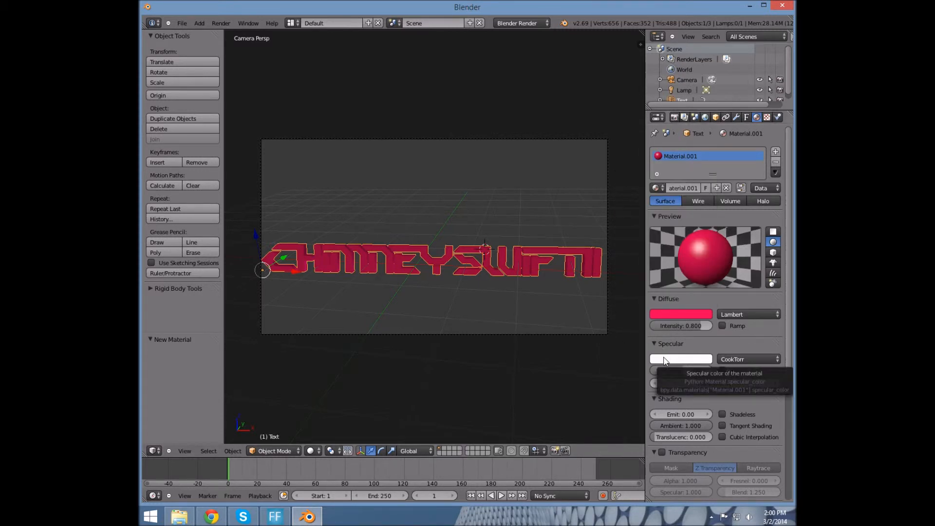
# Raise the specular intensity to 0.580 while trying cream and green specular tints
pyautogui.click(690, 362)
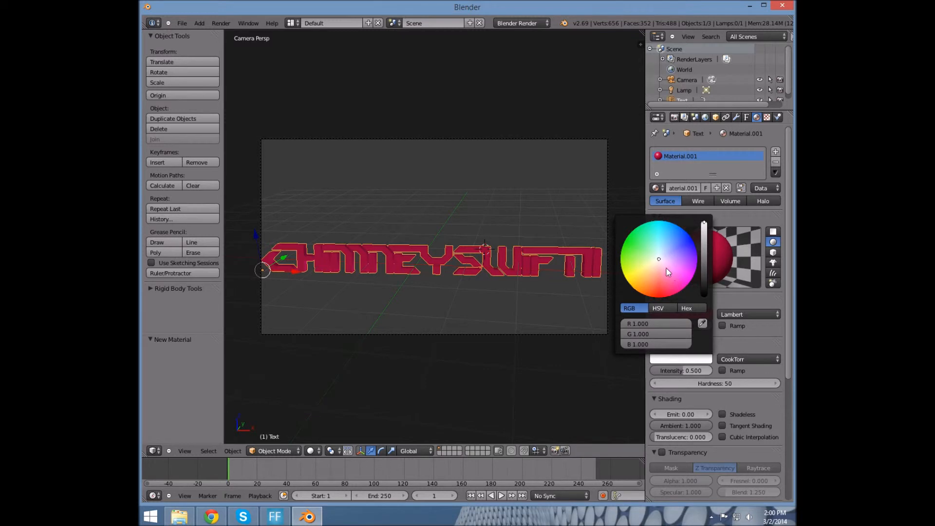
pyautogui.moveTo(659, 244)
pyautogui.mouseDown()
pyautogui.moveTo(645, 271)
pyautogui.moveTo(665, 242)
pyautogui.mouseUp()
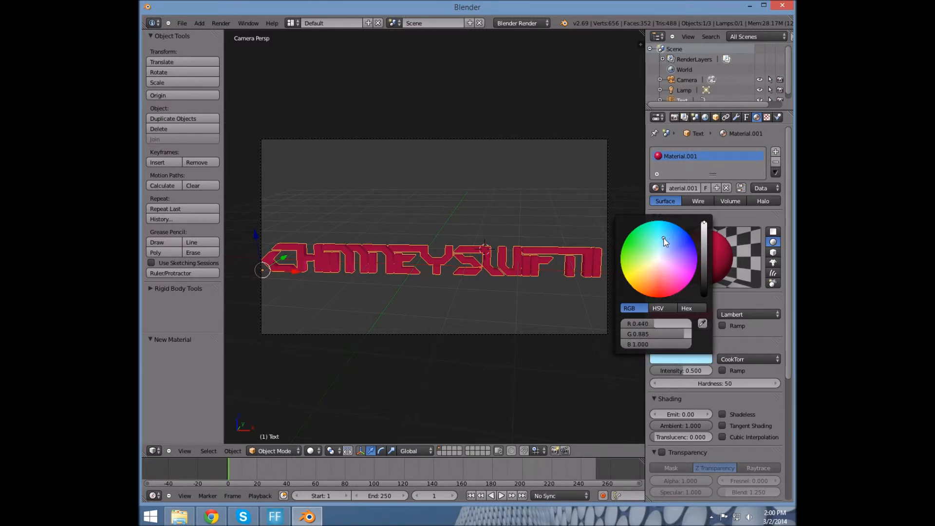
pyautogui.click(741, 343)
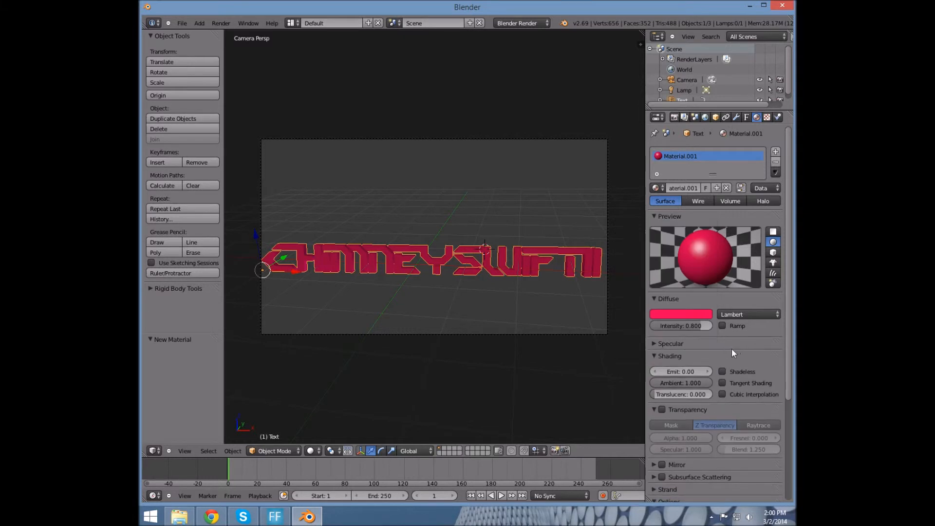
pyautogui.click(654, 344)
pyautogui.moveTo(673, 372); pyautogui.dragTo(671, 352)
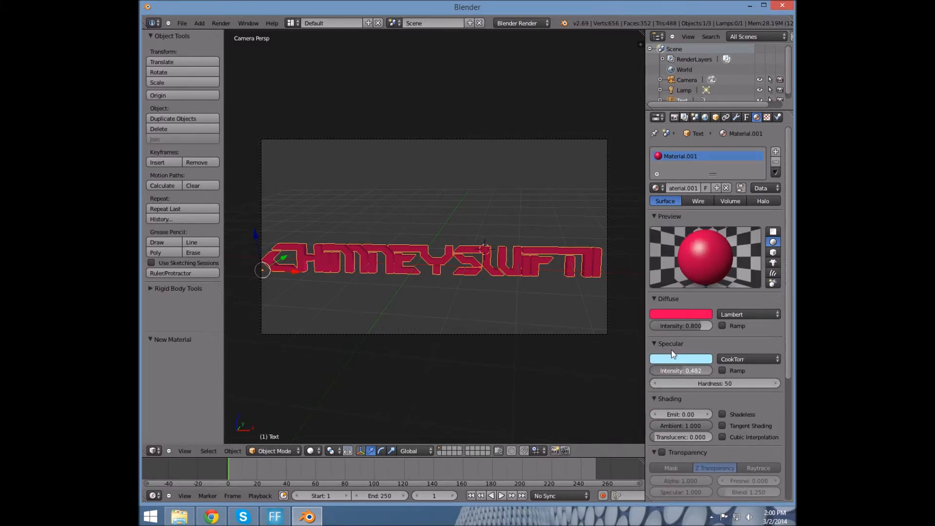
pyautogui.moveTo(670, 302); pyautogui.dragTo(669, 298)
pyautogui.moveTo(674, 370); pyautogui.dragTo(695, 371)
pyautogui.click(695, 359)
pyautogui.moveTo(659, 235); pyautogui.dragTo(643, 241)
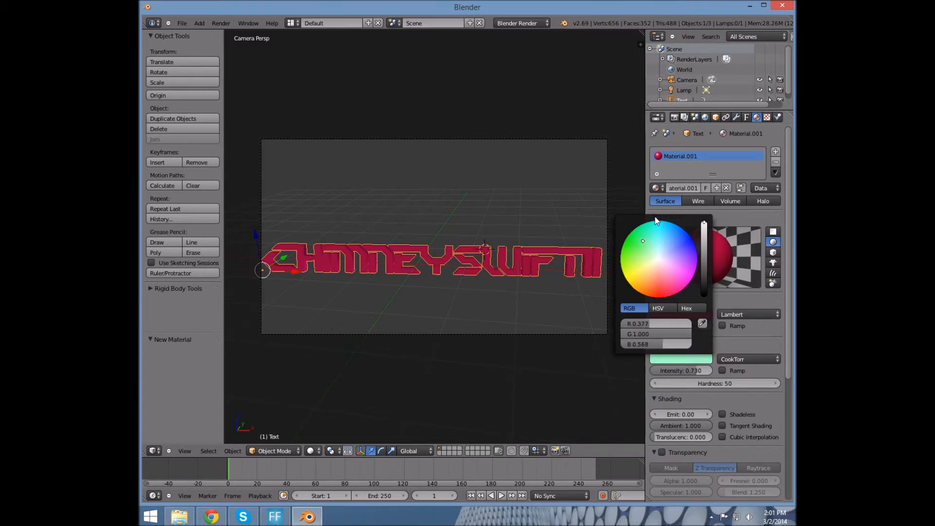
# Settle the specular colour on lavender-purple after trying yellow and green
pyautogui.click(687, 358)
pyautogui.moveTo(681, 276)
pyautogui.mouseDown()
pyautogui.moveTo(625, 268)
pyautogui.moveTo(645, 290)
pyautogui.moveTo(657, 258)
pyautogui.moveTo(625, 264)
pyautogui.mouseUp()
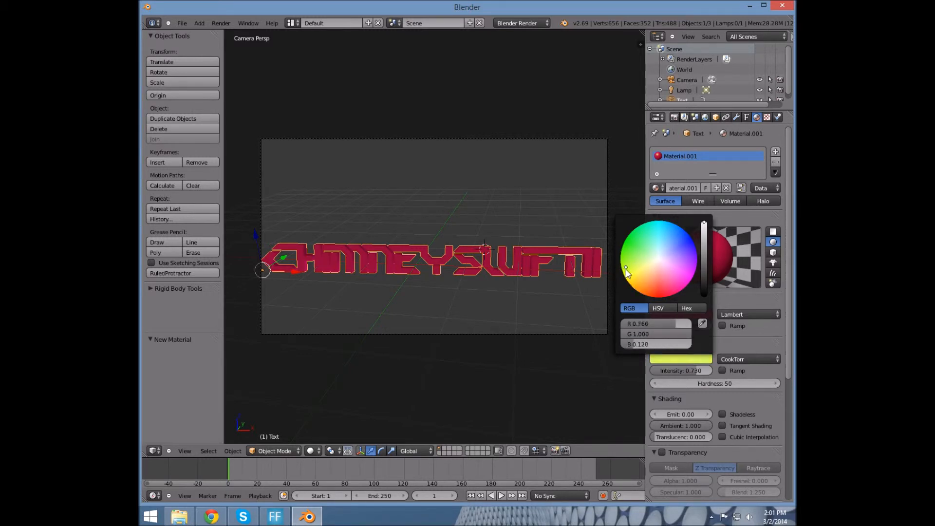
pyautogui.click(695, 361)
pyautogui.moveTo(626, 270); pyautogui.dragTo(632, 248)
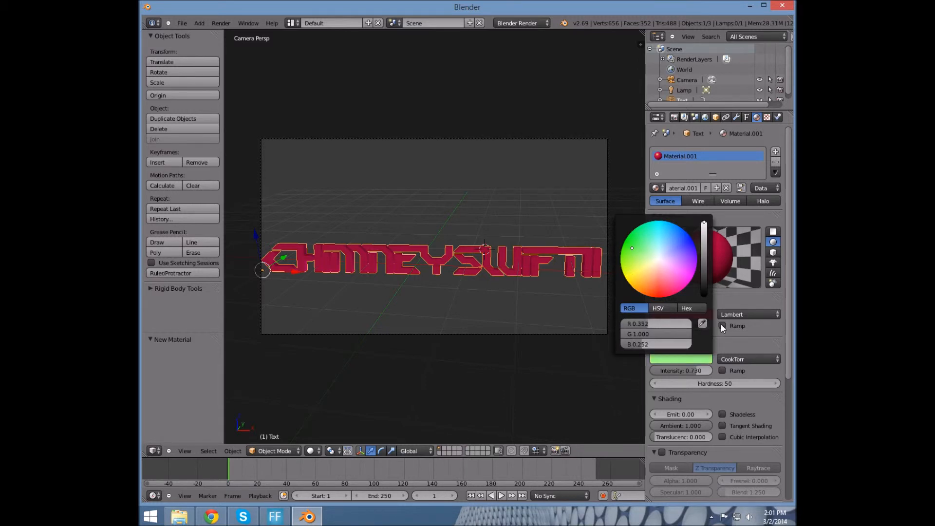
pyautogui.click(690, 360)
pyautogui.moveTo(635, 252); pyautogui.dragTo(660, 259)
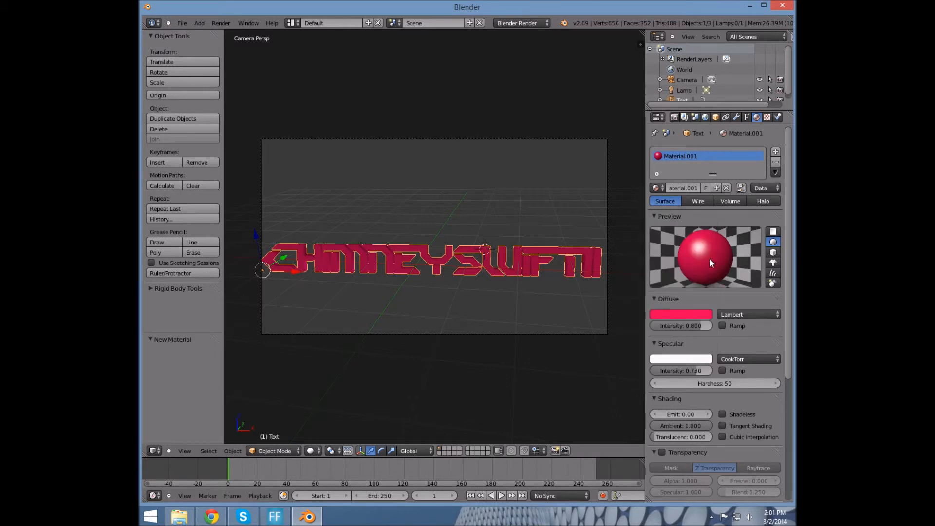
pyautogui.click(695, 360)
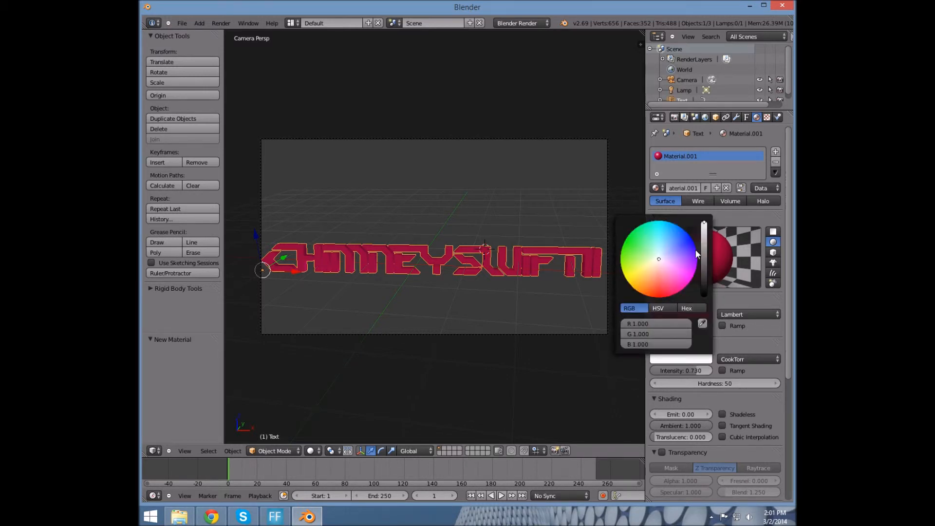
pyautogui.moveTo(660, 259); pyautogui.dragTo(644, 245)
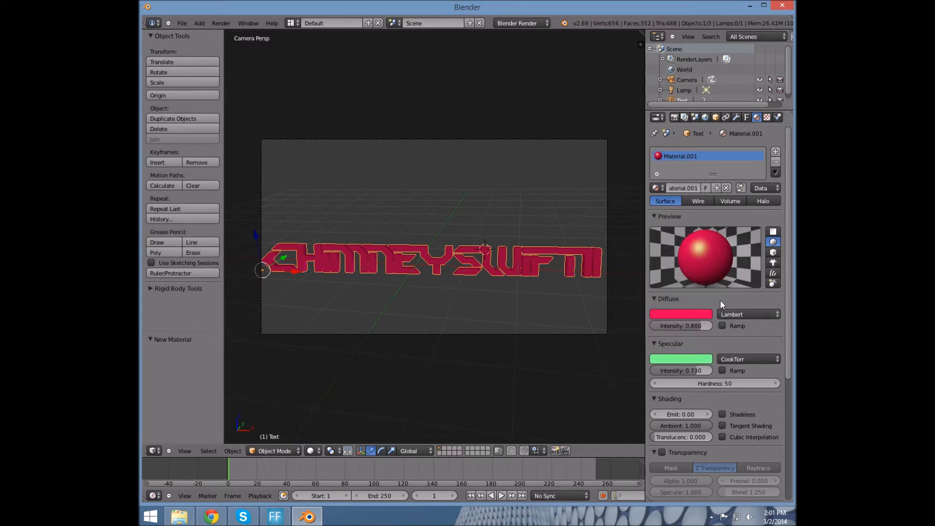
pyautogui.click(682, 358)
pyautogui.moveTo(643, 238); pyautogui.dragTo(688, 256)
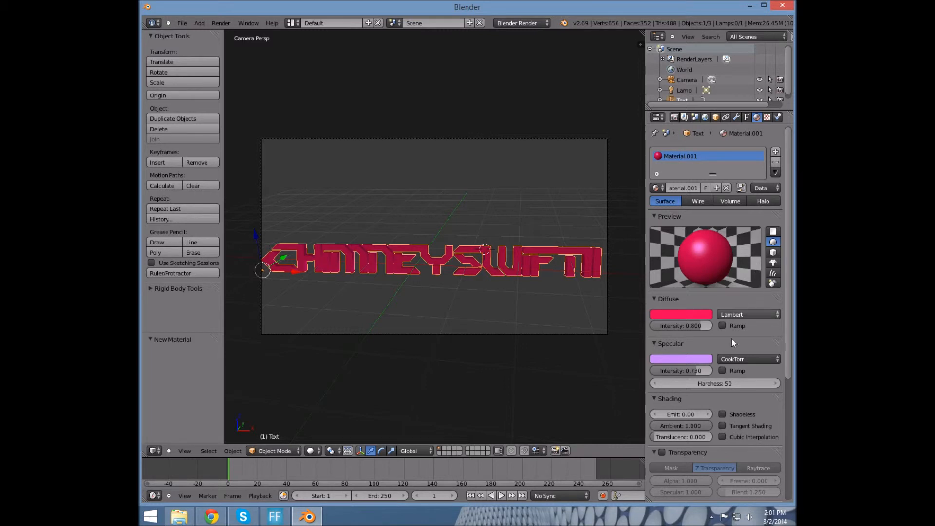
# Set specular hardness to 100 and emit to 0.26, then render the scene
pyautogui.moveTo(754, 383); pyautogui.dragTo(766, 382)
pyautogui.click(766, 381)
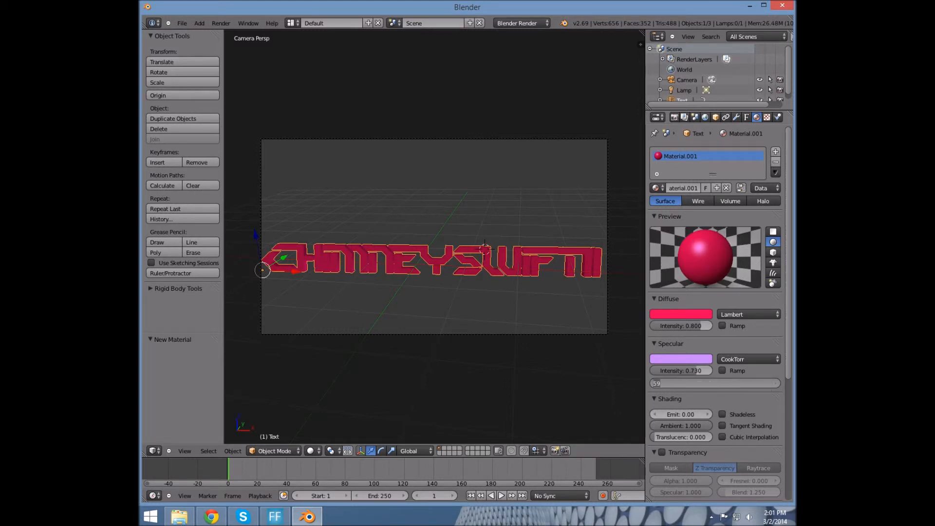
pyautogui.write('100')
pyautogui.press('Return')
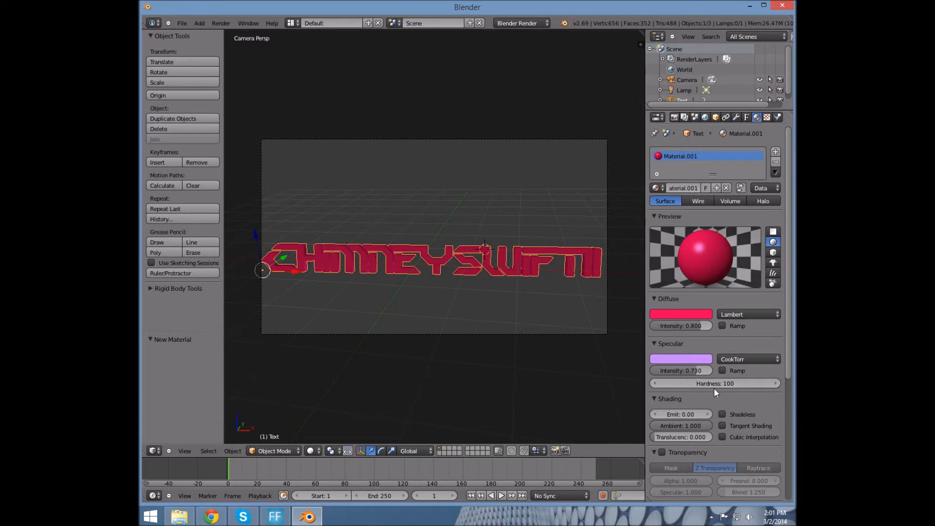
pyautogui.scroll(-1, 713, 388)
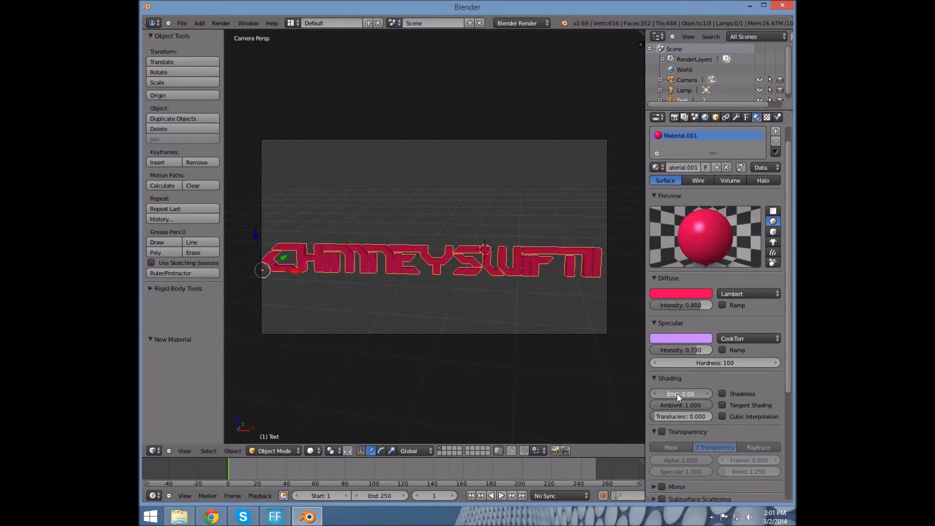
pyautogui.moveTo(679, 390); pyautogui.dragTo(607, 421)
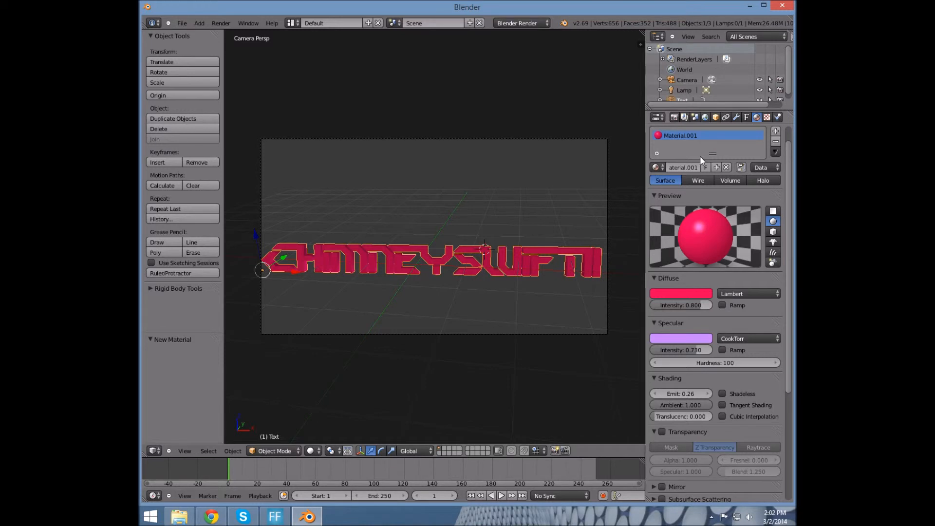
pyautogui.press('F12')
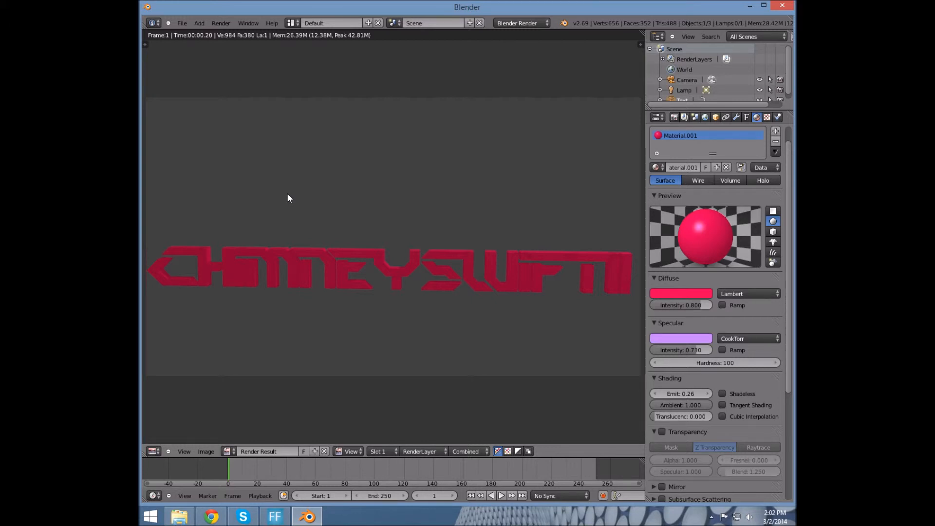
# Leave the render view and inspect the World horizon colour
pyautogui.press('Escape')
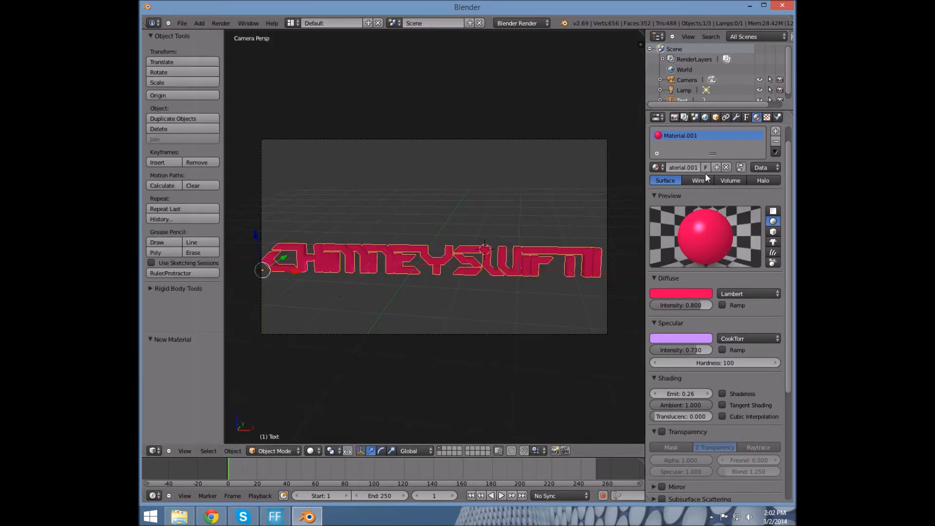
pyautogui.click(704, 117)
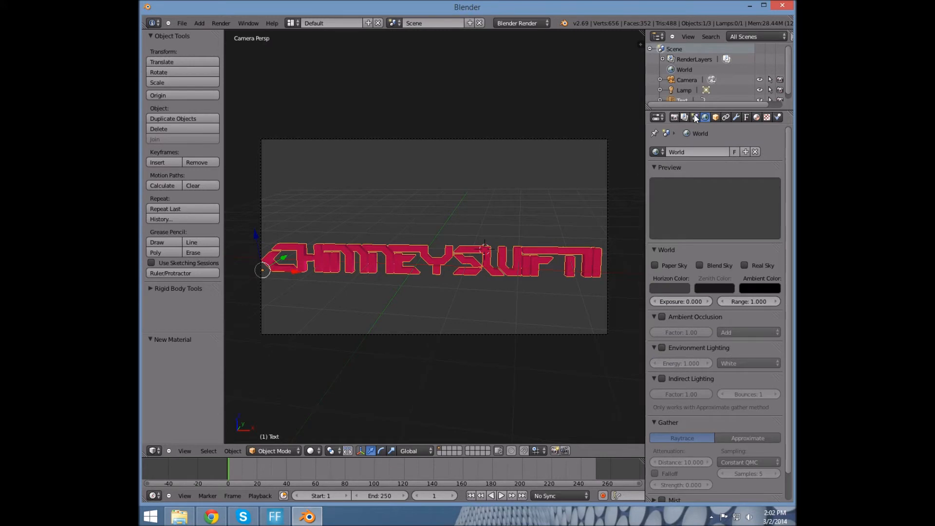
pyautogui.click(669, 288)
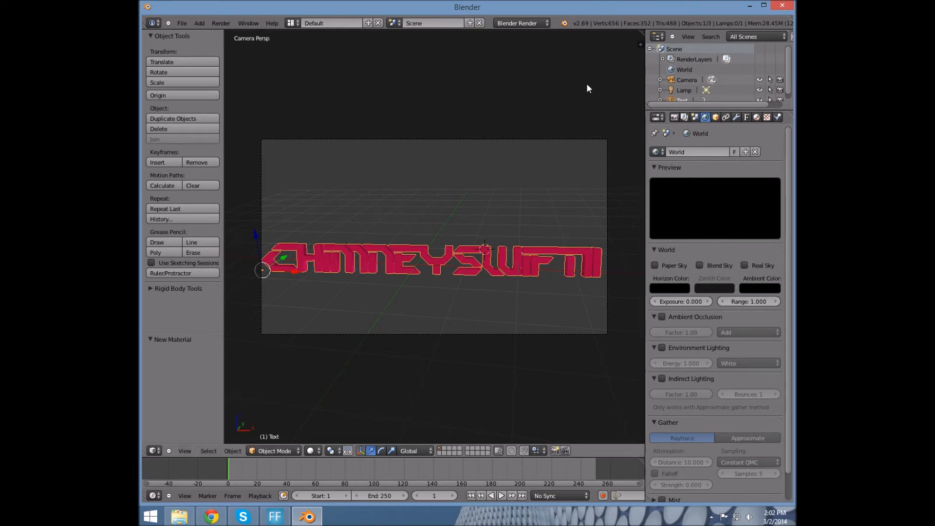
# Set the render Shading alpha to Transparent, then minimize Blender
pyautogui.click(674, 117)
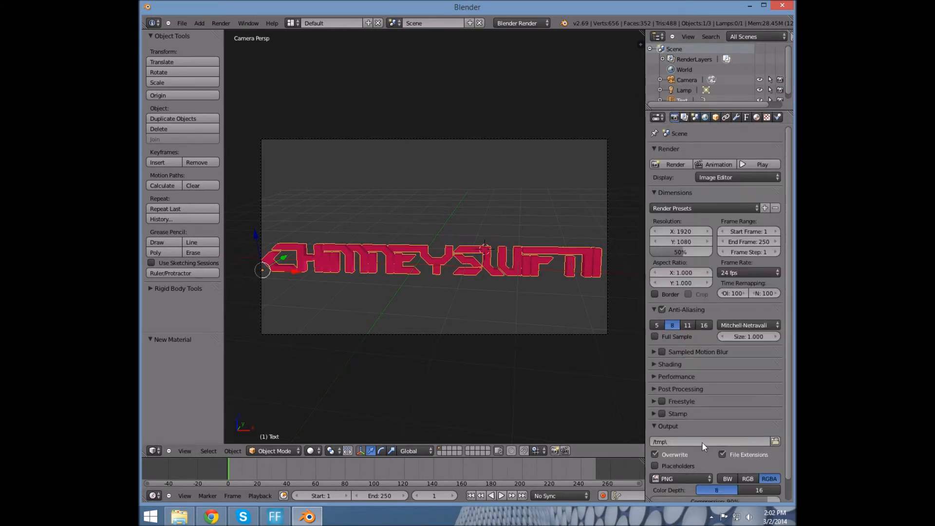
pyautogui.click(669, 365)
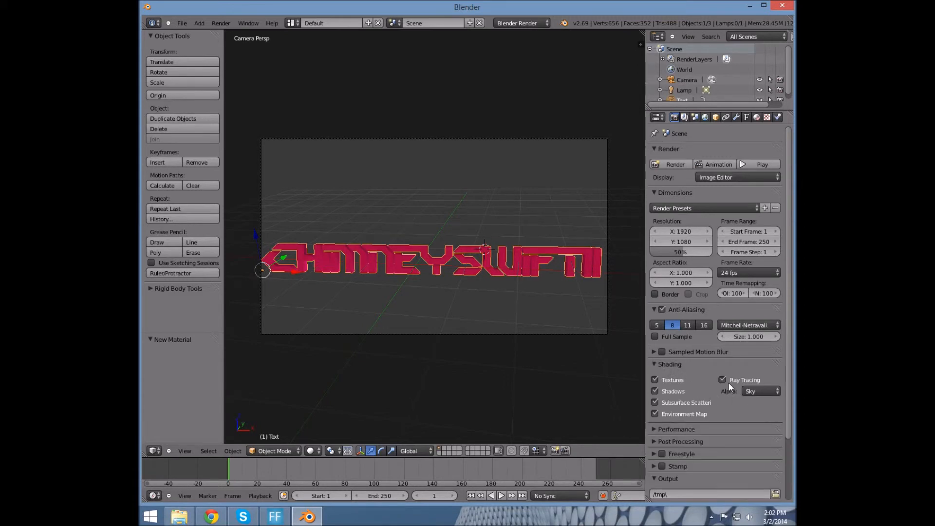
pyautogui.scroll(-1, 728, 382)
pyautogui.click(758, 371)
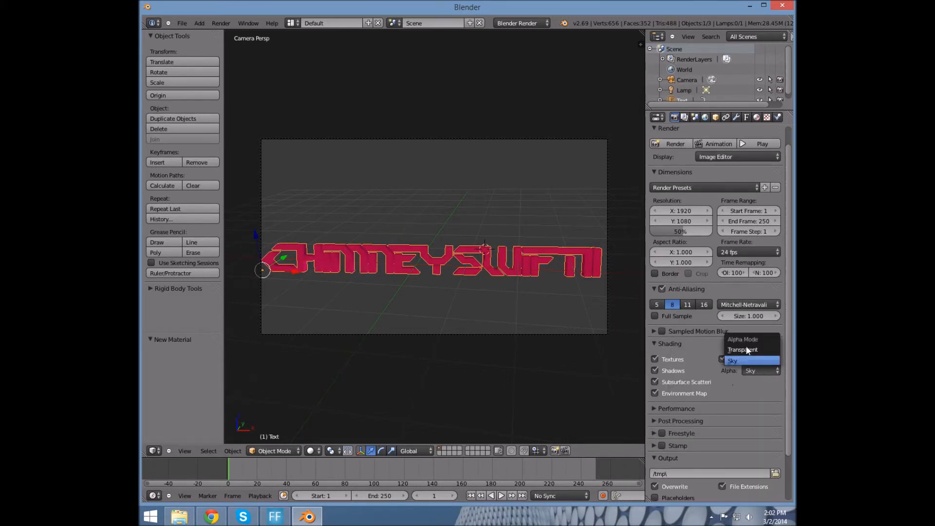
pyautogui.click(747, 348)
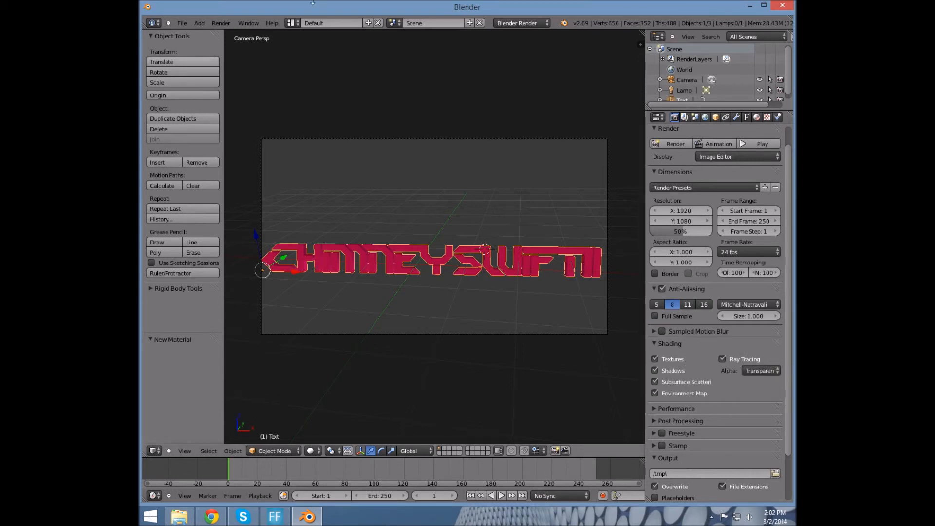
pyautogui.click(750, 6)
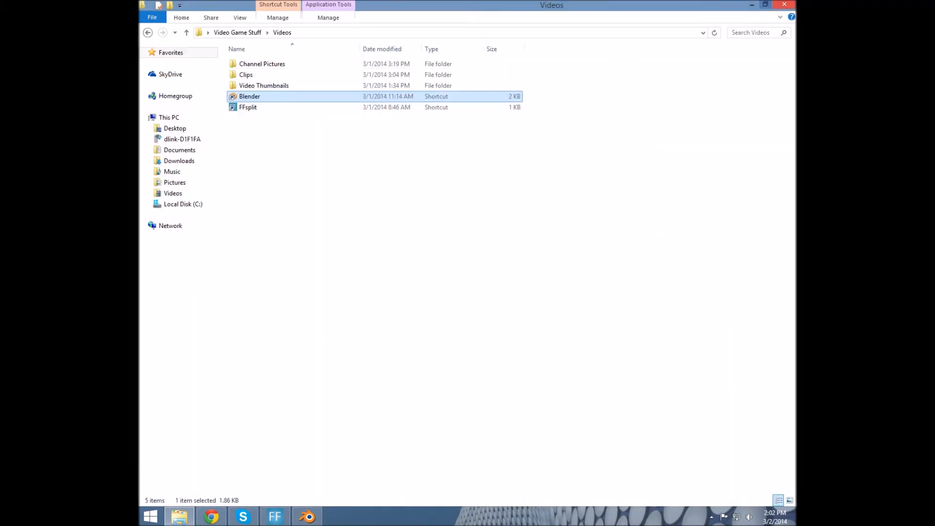
# Nudge the untitled desktop icon right, then switch Blender's render alpha back to Sky
pyautogui.click(757, 5)
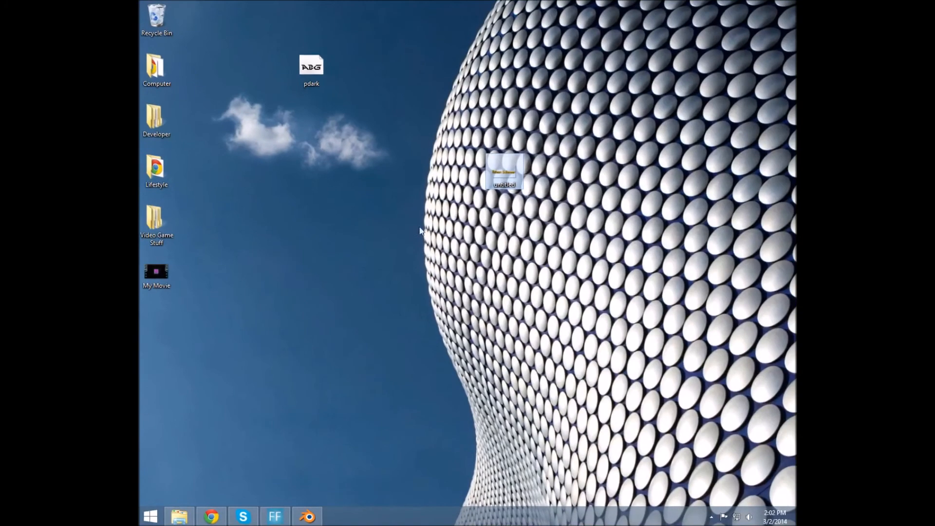
pyautogui.moveTo(501, 183); pyautogui.dragTo(537, 186)
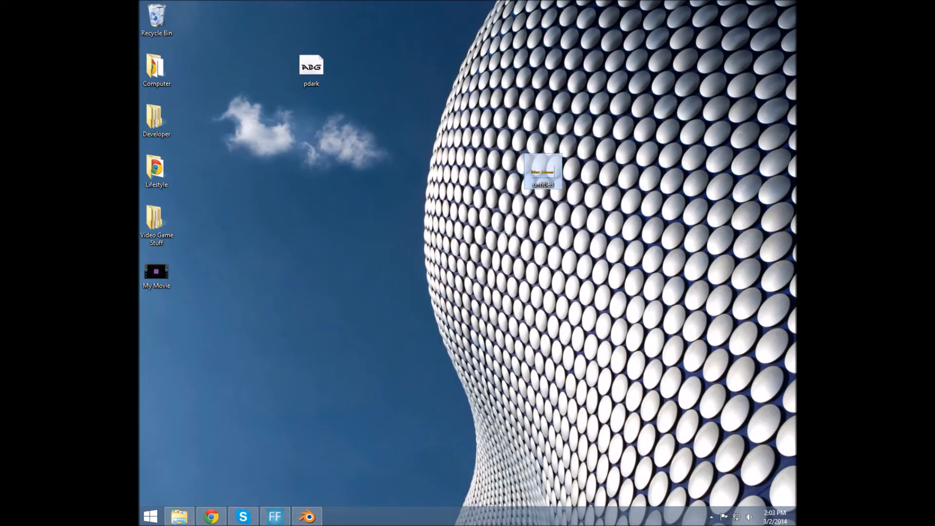
pyautogui.click(303, 517)
pyautogui.click(761, 371)
pyautogui.click(750, 359)
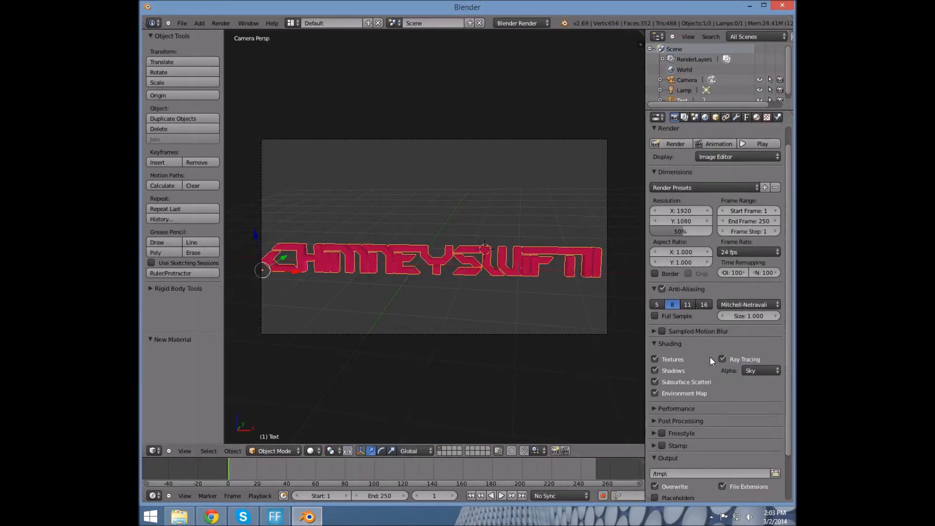
# Render the red text on black and save it as untitled.png in Documents
pyautogui.press('F12')
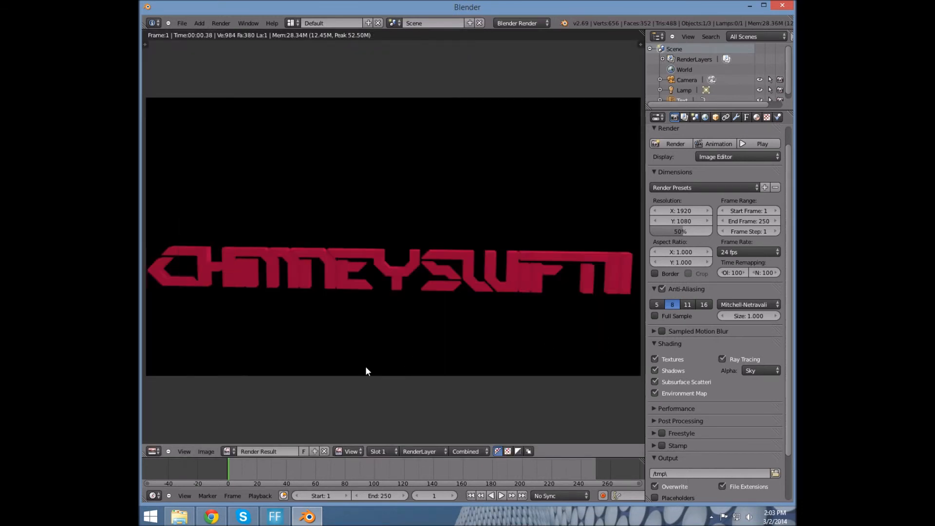
pyautogui.click(207, 452)
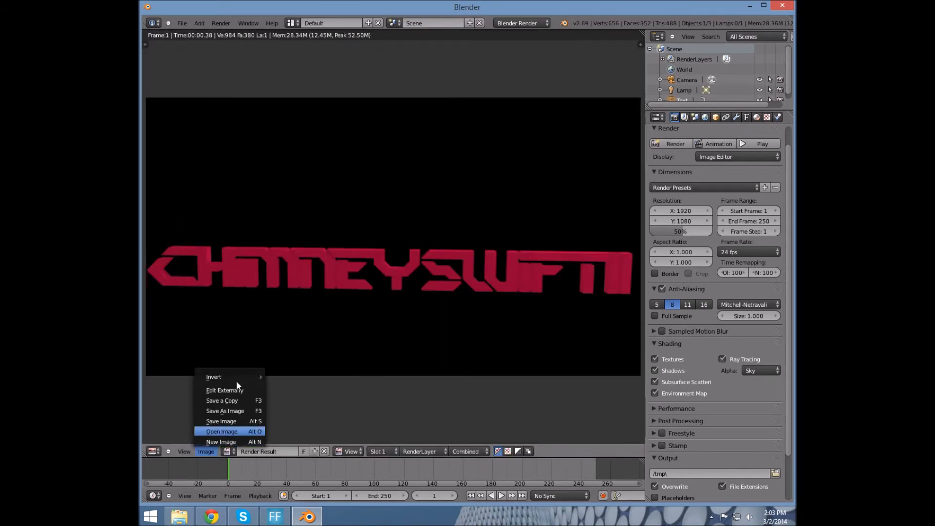
pyautogui.click(250, 412)
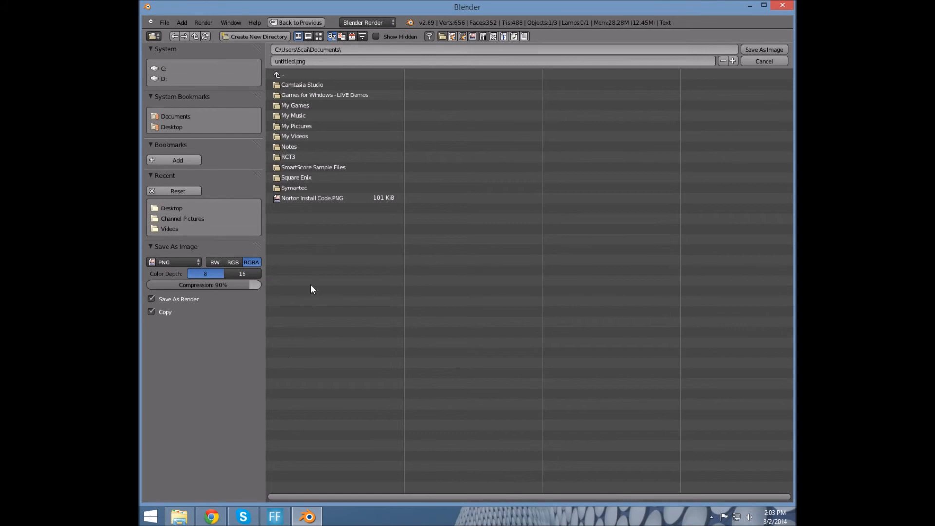
pyautogui.click(764, 50)
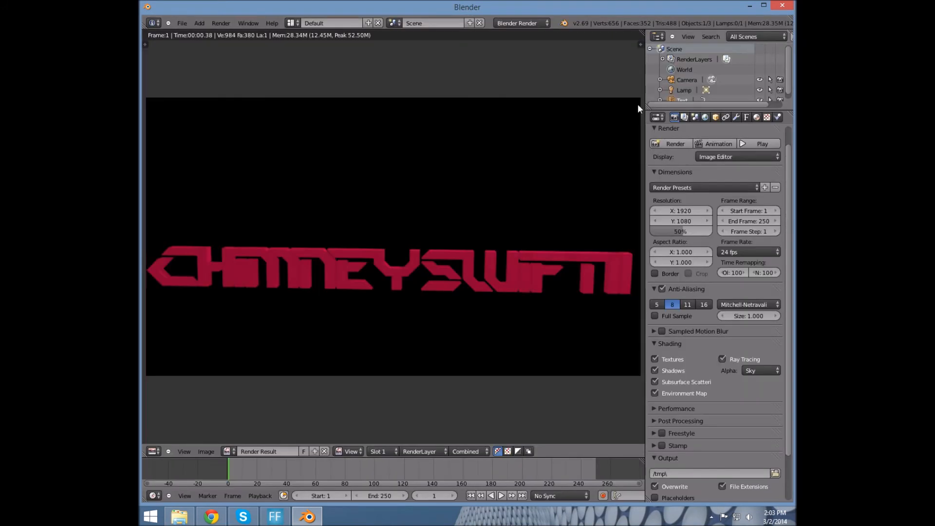
pyautogui.click(180, 516)
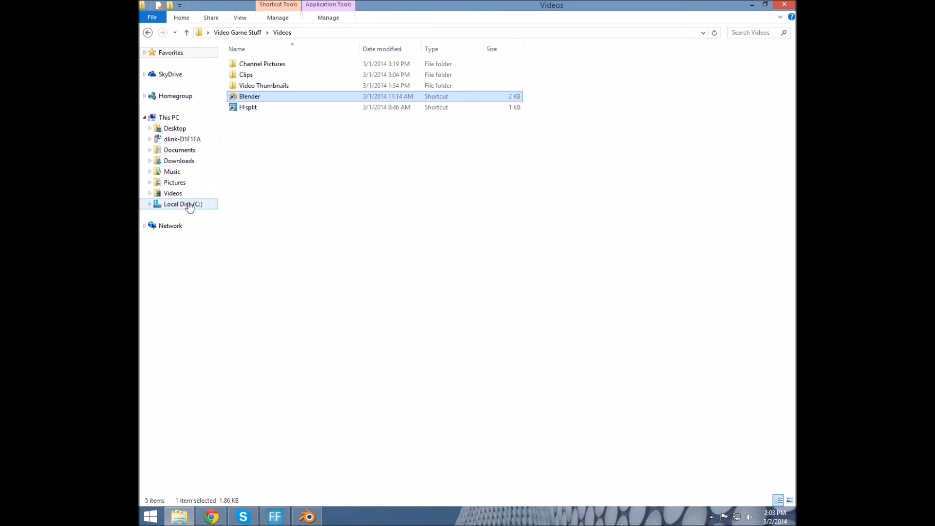
# Open the Documents folder and resize its window so the desktop is visible
pyautogui.click(180, 150)
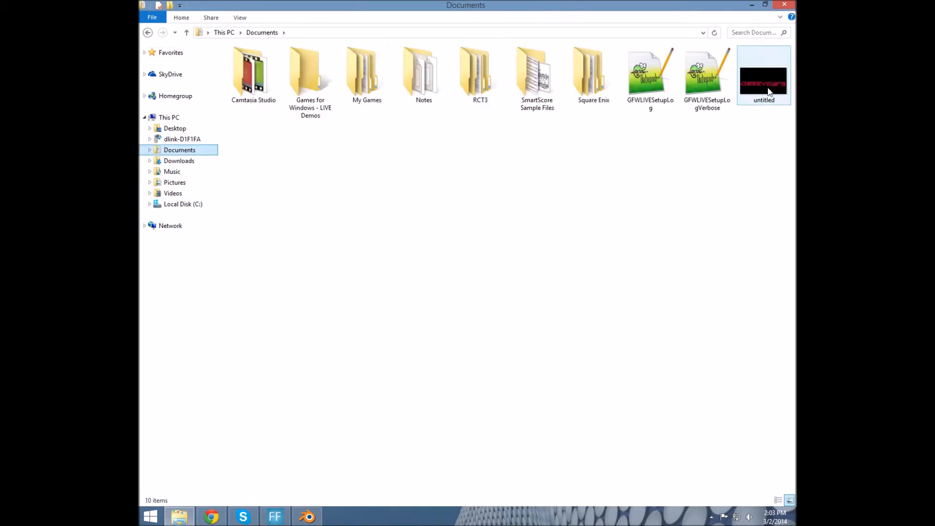
pyautogui.click(765, 5)
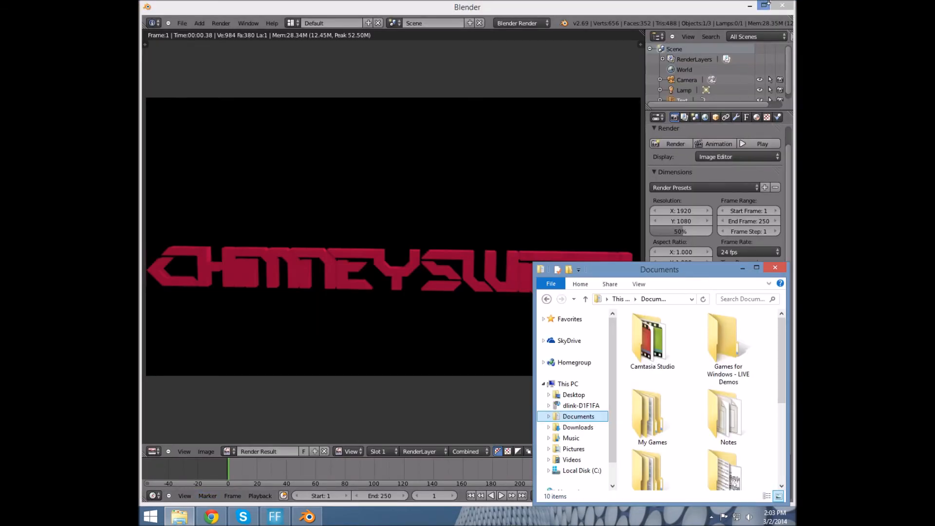
pyautogui.click(750, 5)
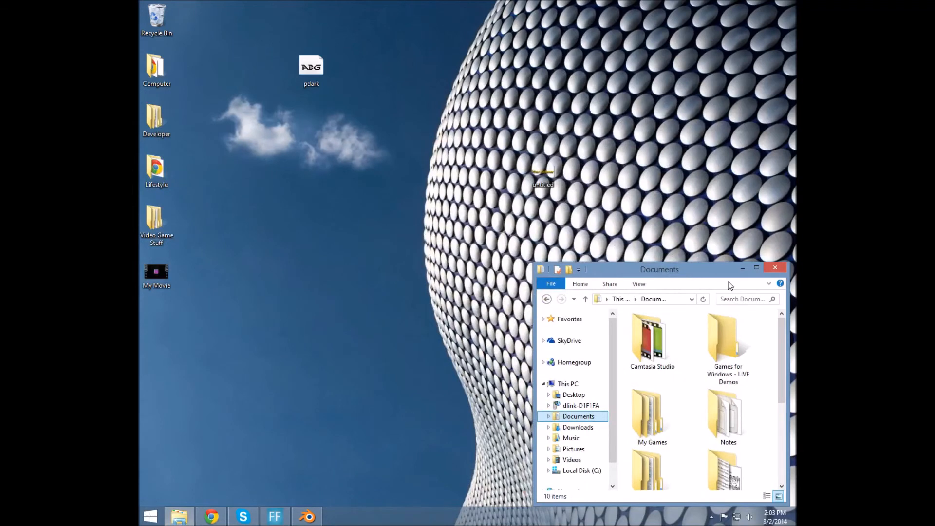
pyautogui.click(757, 269)
pyautogui.moveTo(795, 3)
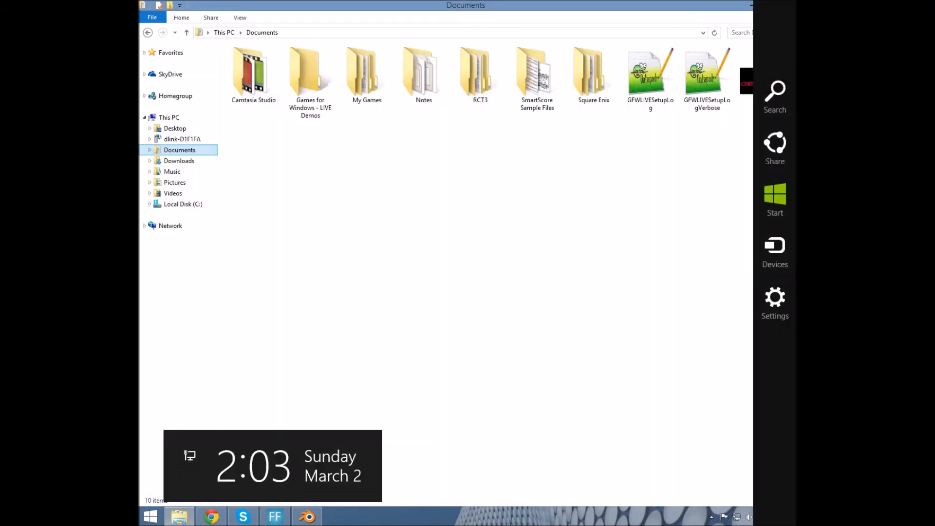
pyautogui.click(765, 5)
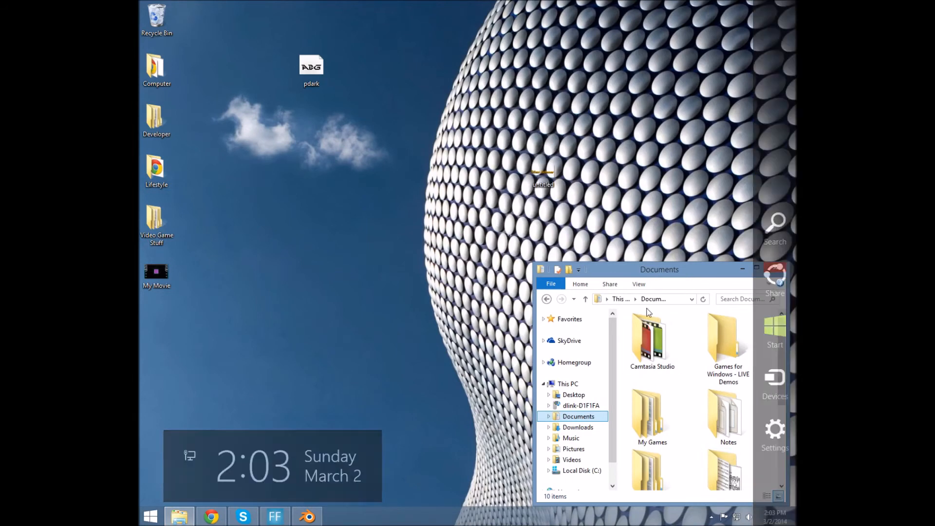
# Drag untitled.png to the desktop, skip replacing the existing file, and return to Blender
pyautogui.scroll(-5, 767, 355)
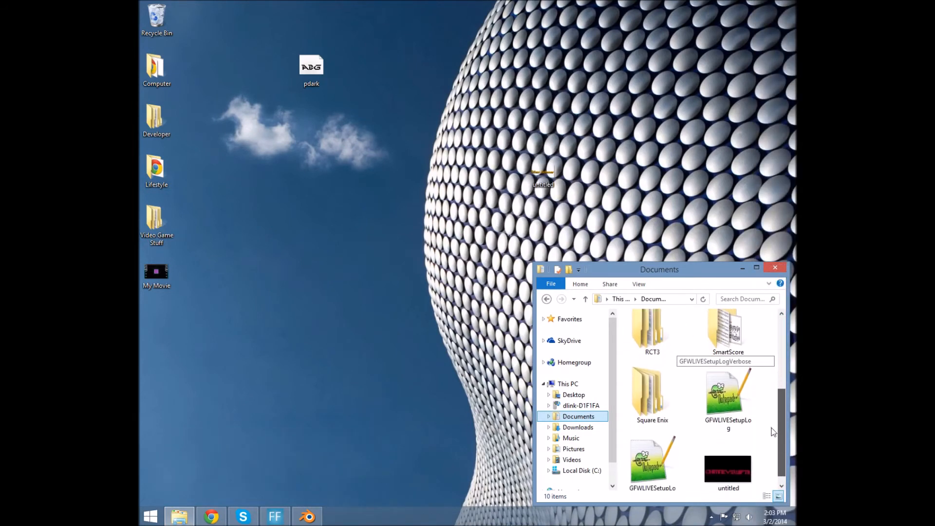
pyautogui.moveTo(741, 451); pyautogui.dragTo(577, 181)
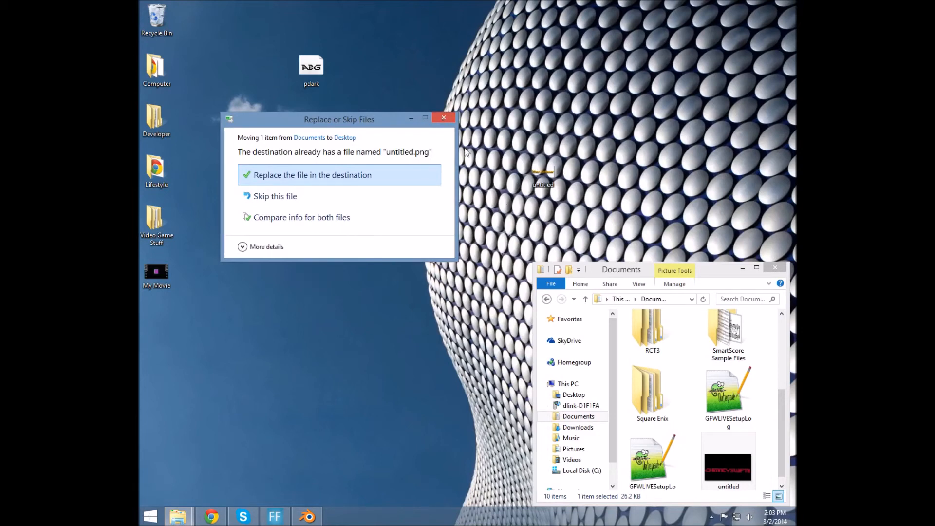
pyautogui.click(443, 117)
pyautogui.moveTo(309, 520)
pyautogui.click(311, 461)
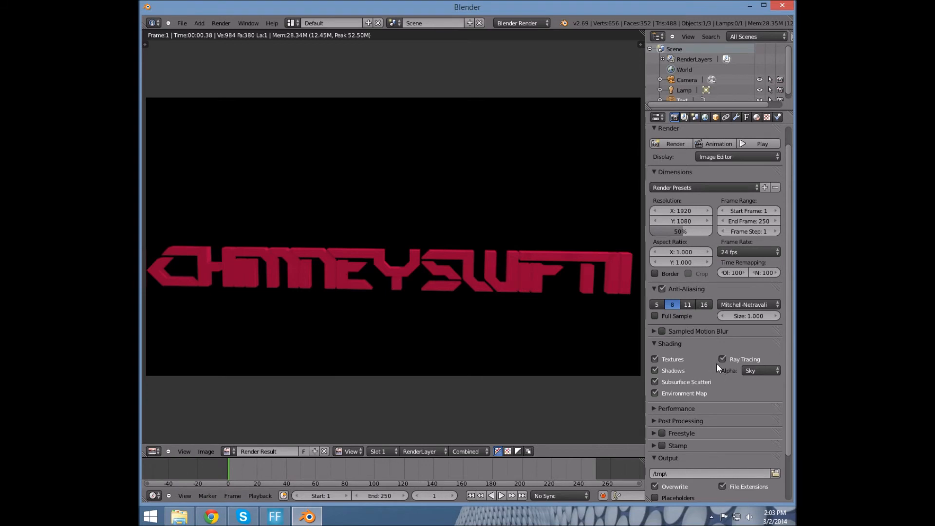
# Set the render alpha to Transparent and re-render the text
pyautogui.click(768, 370)
pyautogui.click(755, 352)
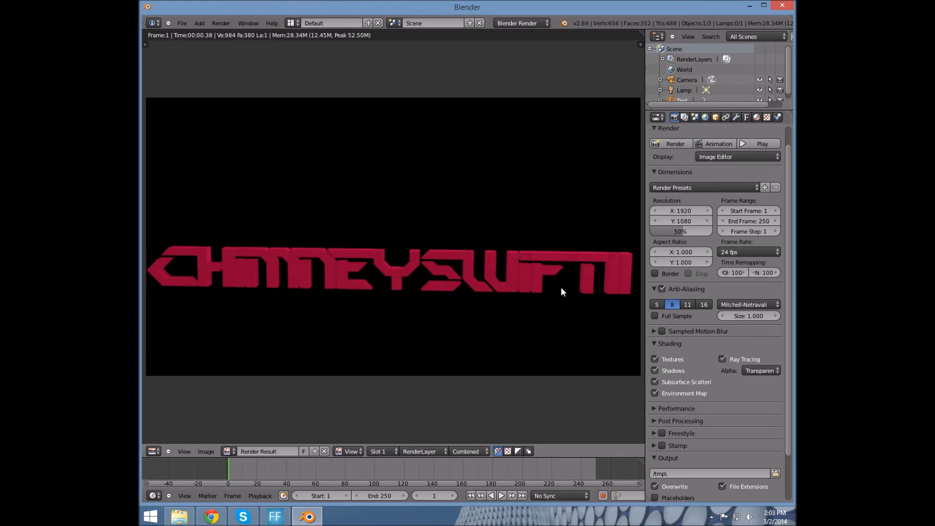
pyautogui.press('Escape')
pyautogui.press('F12')
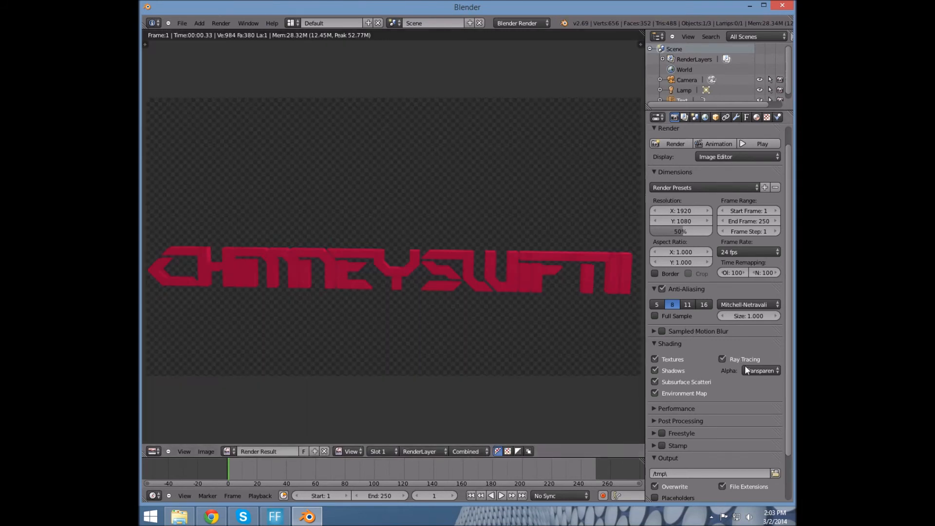
pyautogui.click(761, 370)
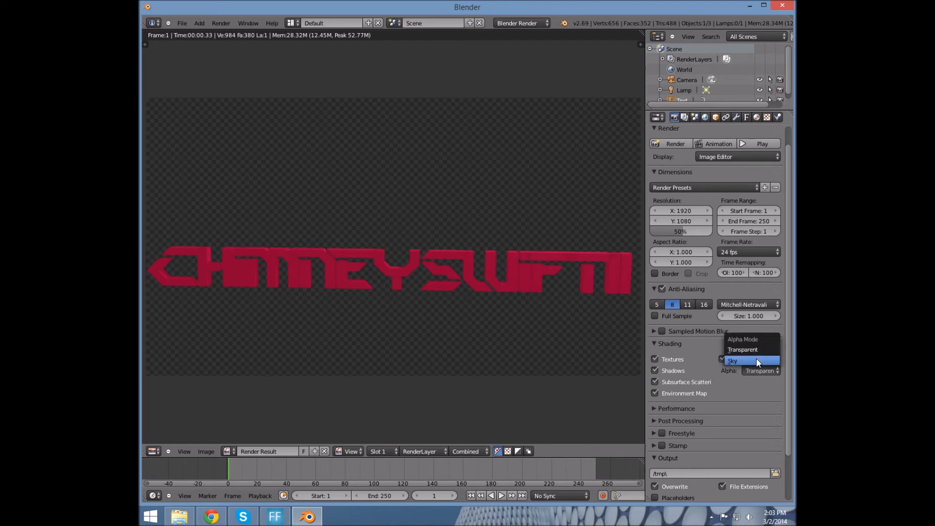
pyautogui.click(756, 361)
pyautogui.click(767, 372)
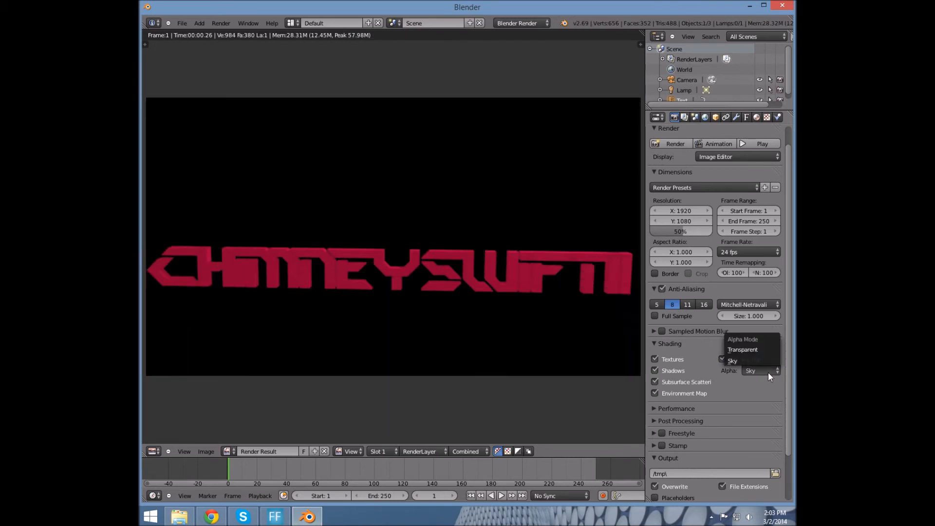
pyautogui.click(757, 350)
pyautogui.press('F12')
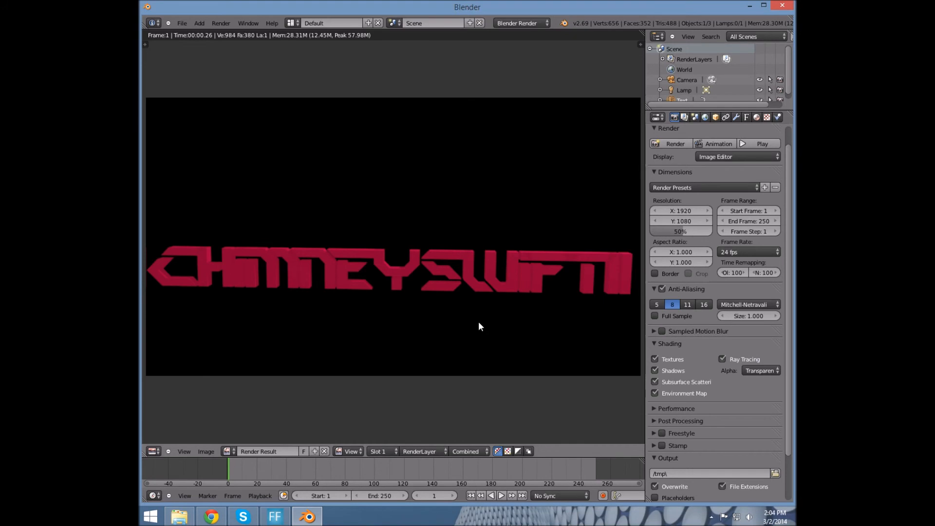
# Save the transparent render as untitled1.png in Documents, then minimize Blender
pyautogui.click(205, 452)
pyautogui.click(235, 411)
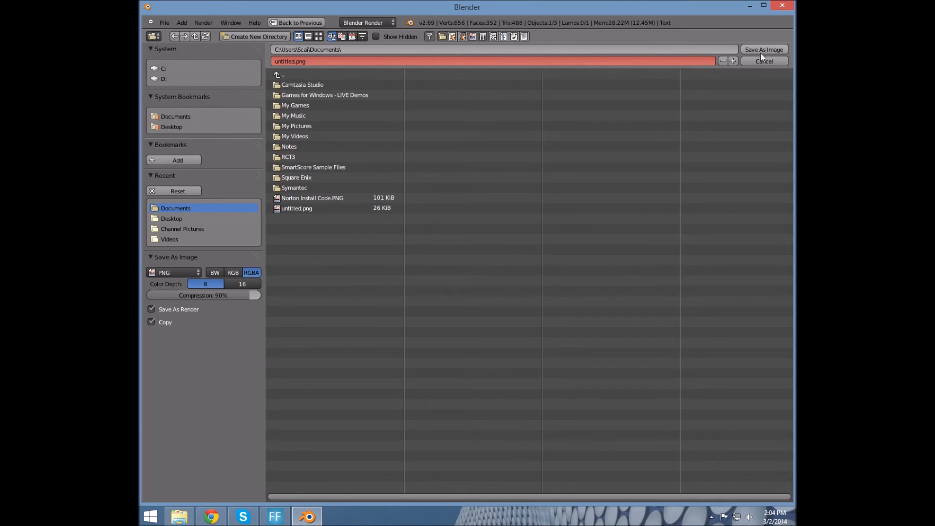
pyautogui.click(536, 60)
pyautogui.click(295, 62)
pyautogui.write('1')
pyautogui.press('Return')
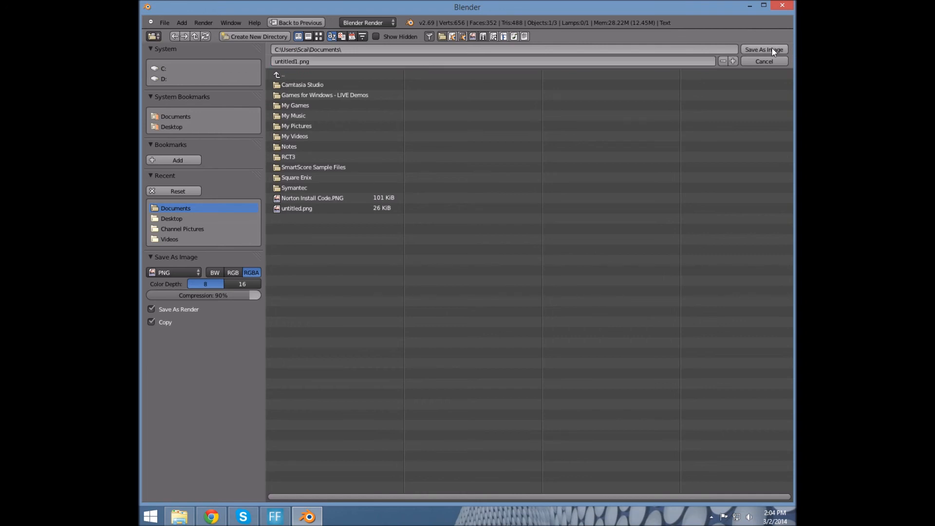
pyautogui.click(778, 49)
pyautogui.click(749, 6)
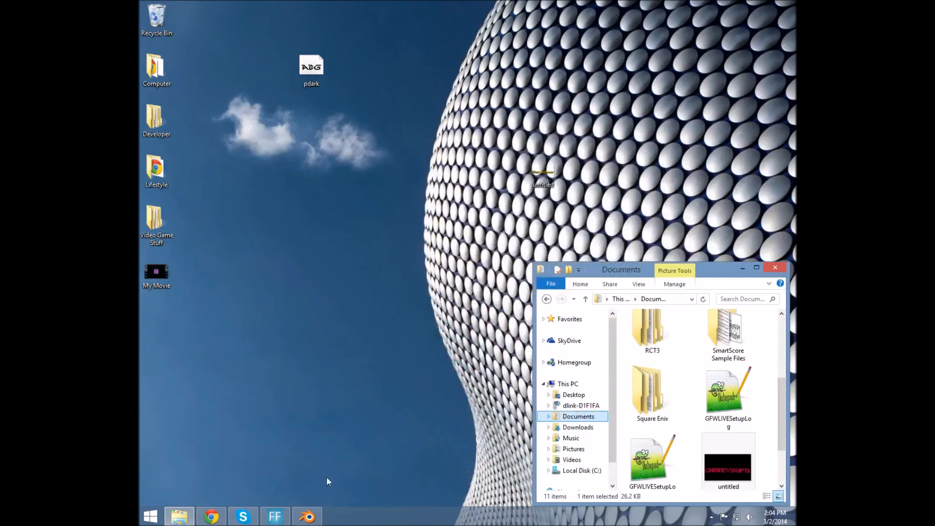
# Move untitled1 to the desktop, rename the older untitled render to 2, and move it too
pyautogui.scroll(-1, 771, 410)
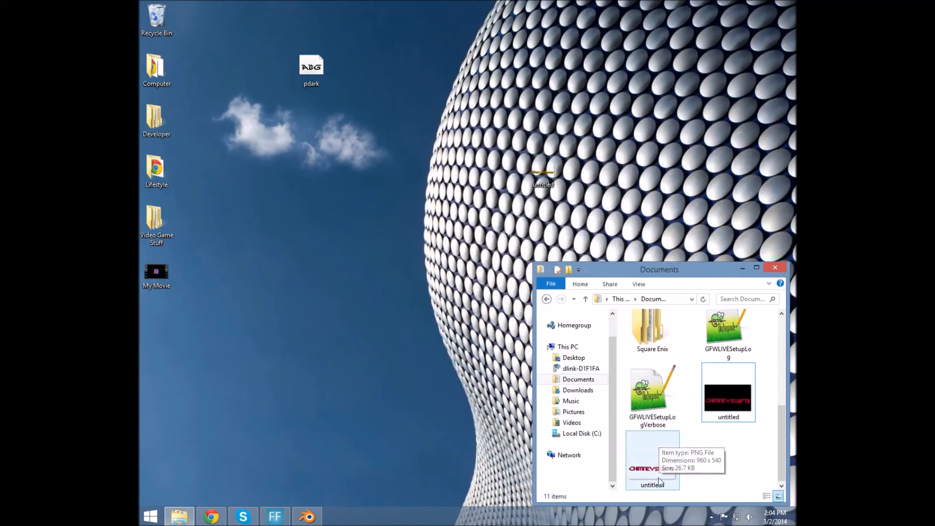
pyautogui.moveTo(642, 472); pyautogui.dragTo(402, 287)
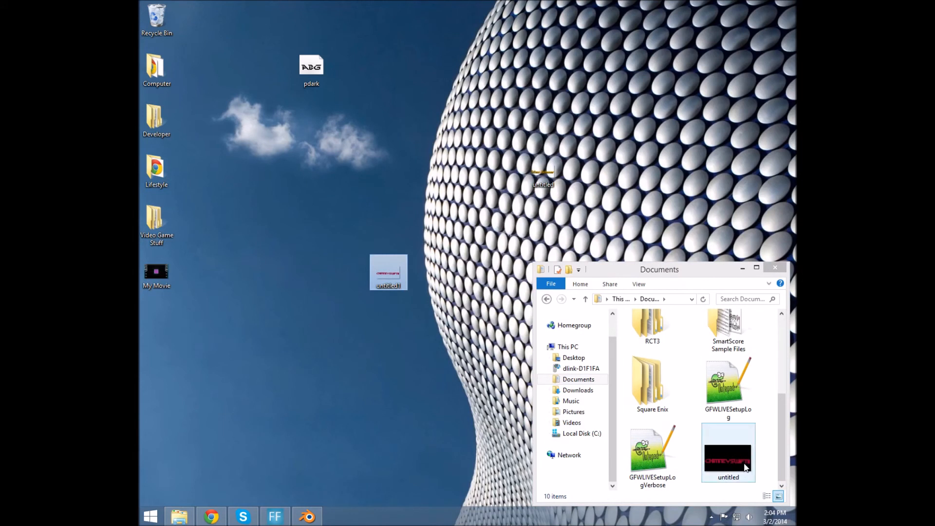
pyautogui.click(741, 480)
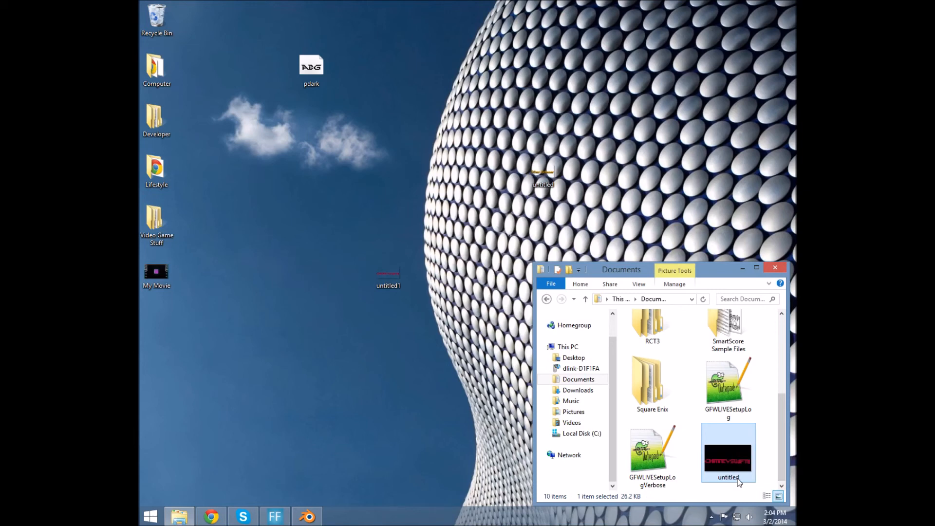
pyautogui.rightClick(739, 481)
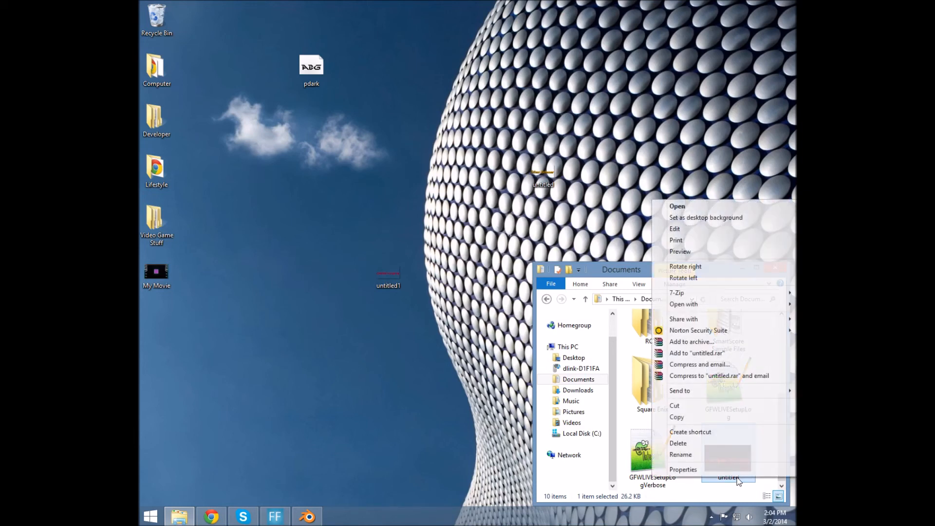
pyautogui.click(708, 454)
pyautogui.write('2')
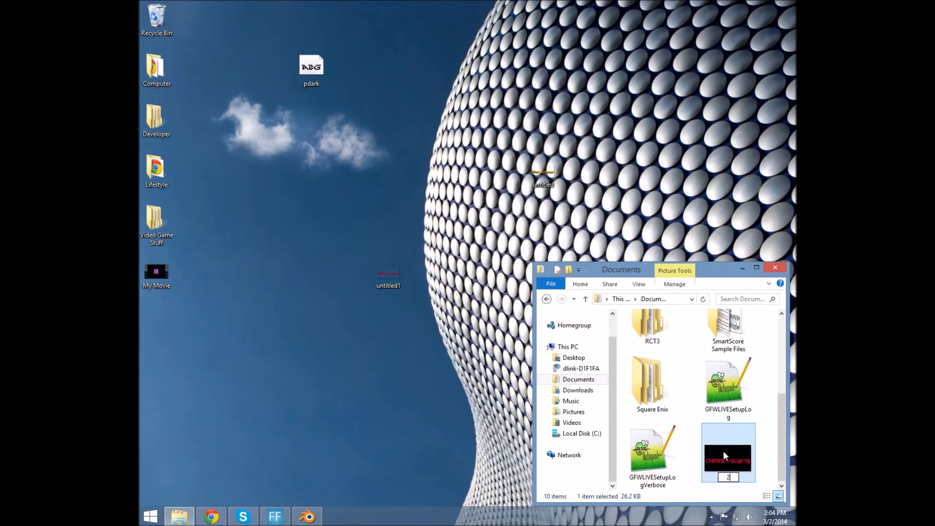
pyautogui.press('Return')
pyautogui.moveTo(732, 411); pyautogui.dragTo(394, 349)
# Delete both render icons from the desktop and close the Documents window
pyautogui.click(406, 320)
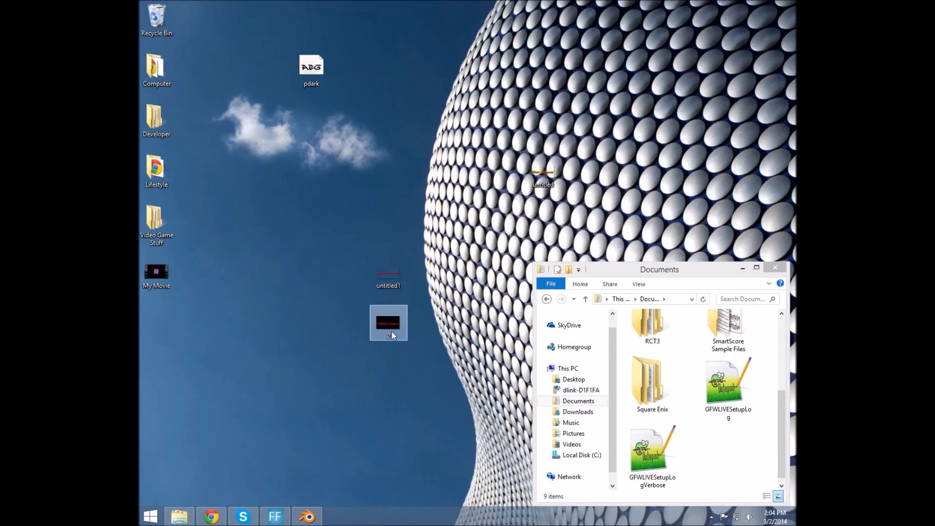
pyautogui.moveTo(375, 363); pyautogui.dragTo(434, 391)
pyautogui.rightClick(386, 299)
pyautogui.click(368, 189)
pyautogui.rightClick(388, 283)
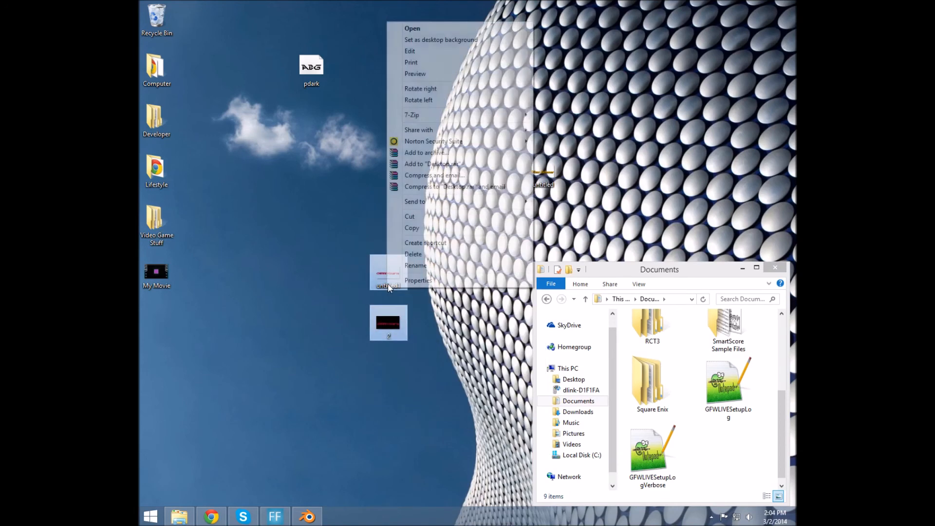
pyautogui.click(422, 257)
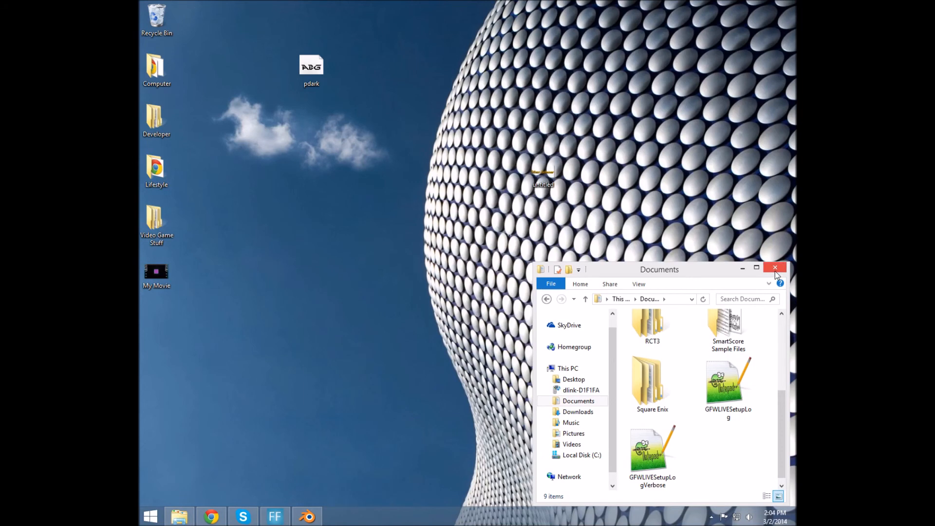
pyautogui.click(775, 271)
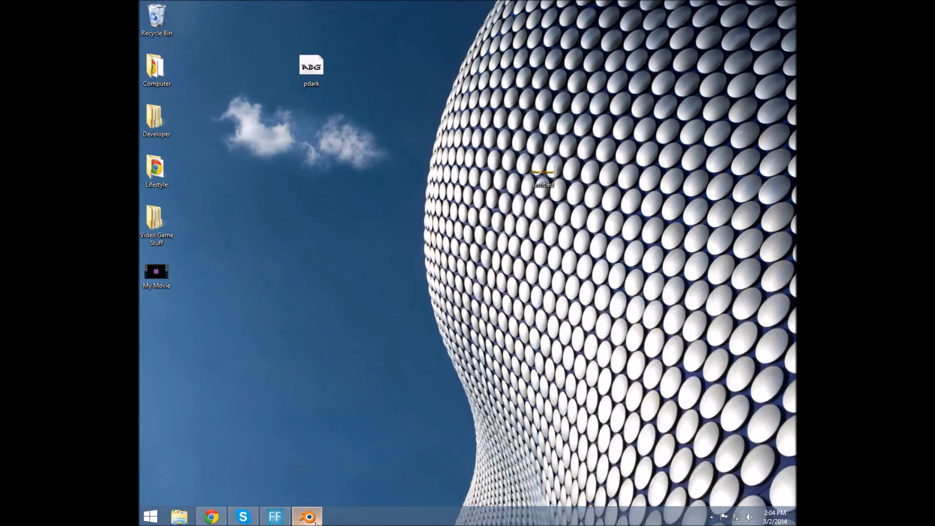
# Restore Blender to show the Chimneyswift11 render on its transparent background
pyautogui.moveTo(315, 523)
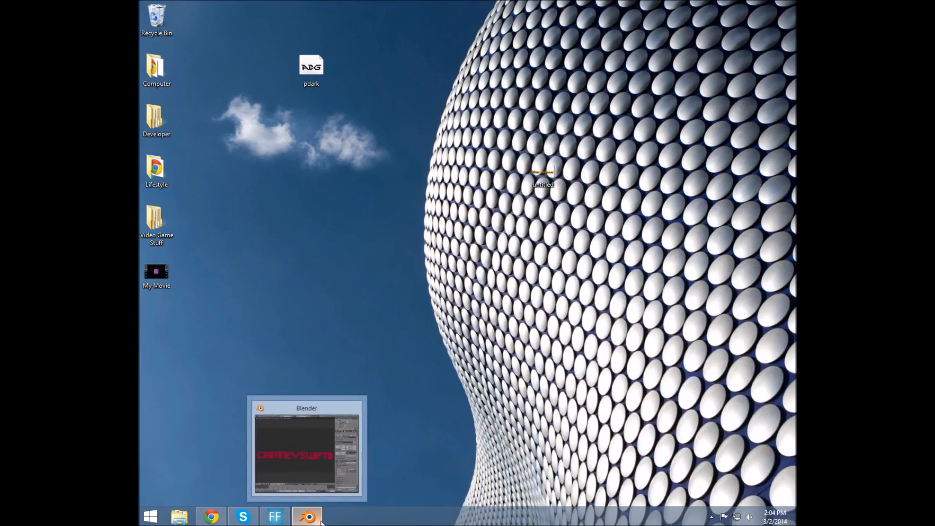
pyautogui.click(321, 523)
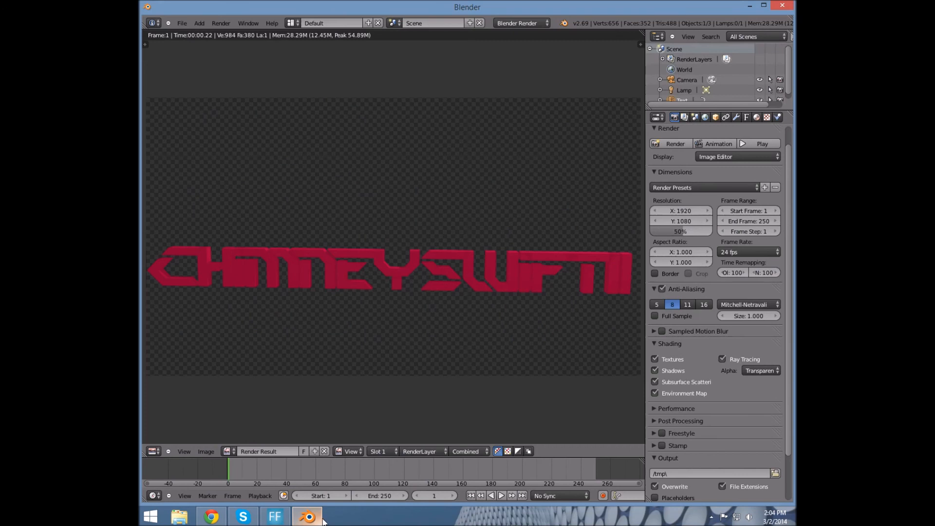